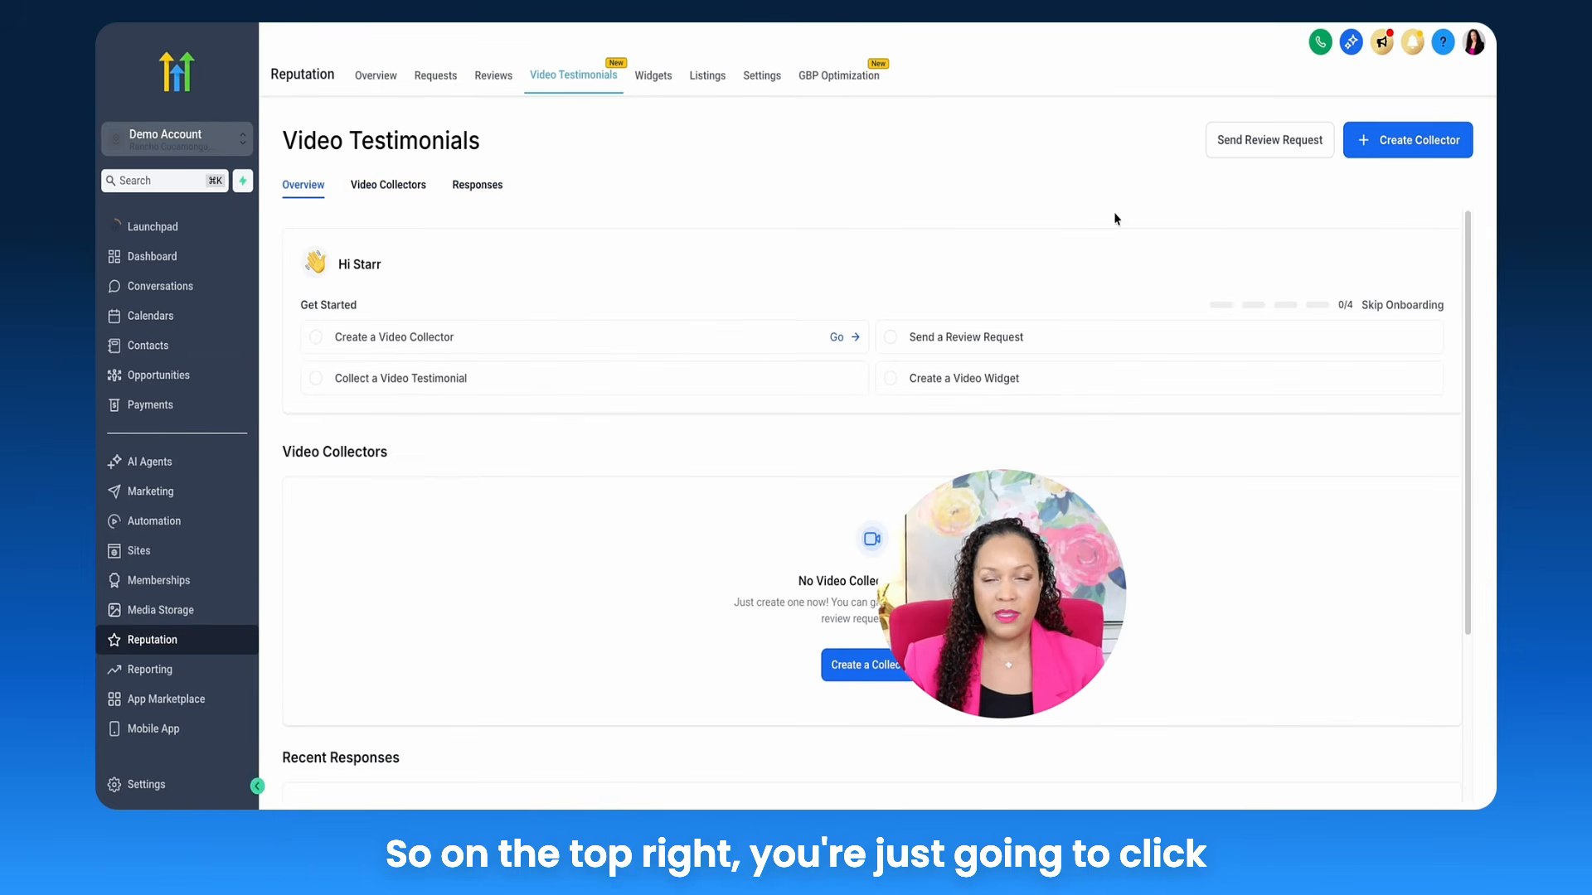
Step: Create a new video collector from the Video Testimonials page to open a New Template
click(1398, 152)
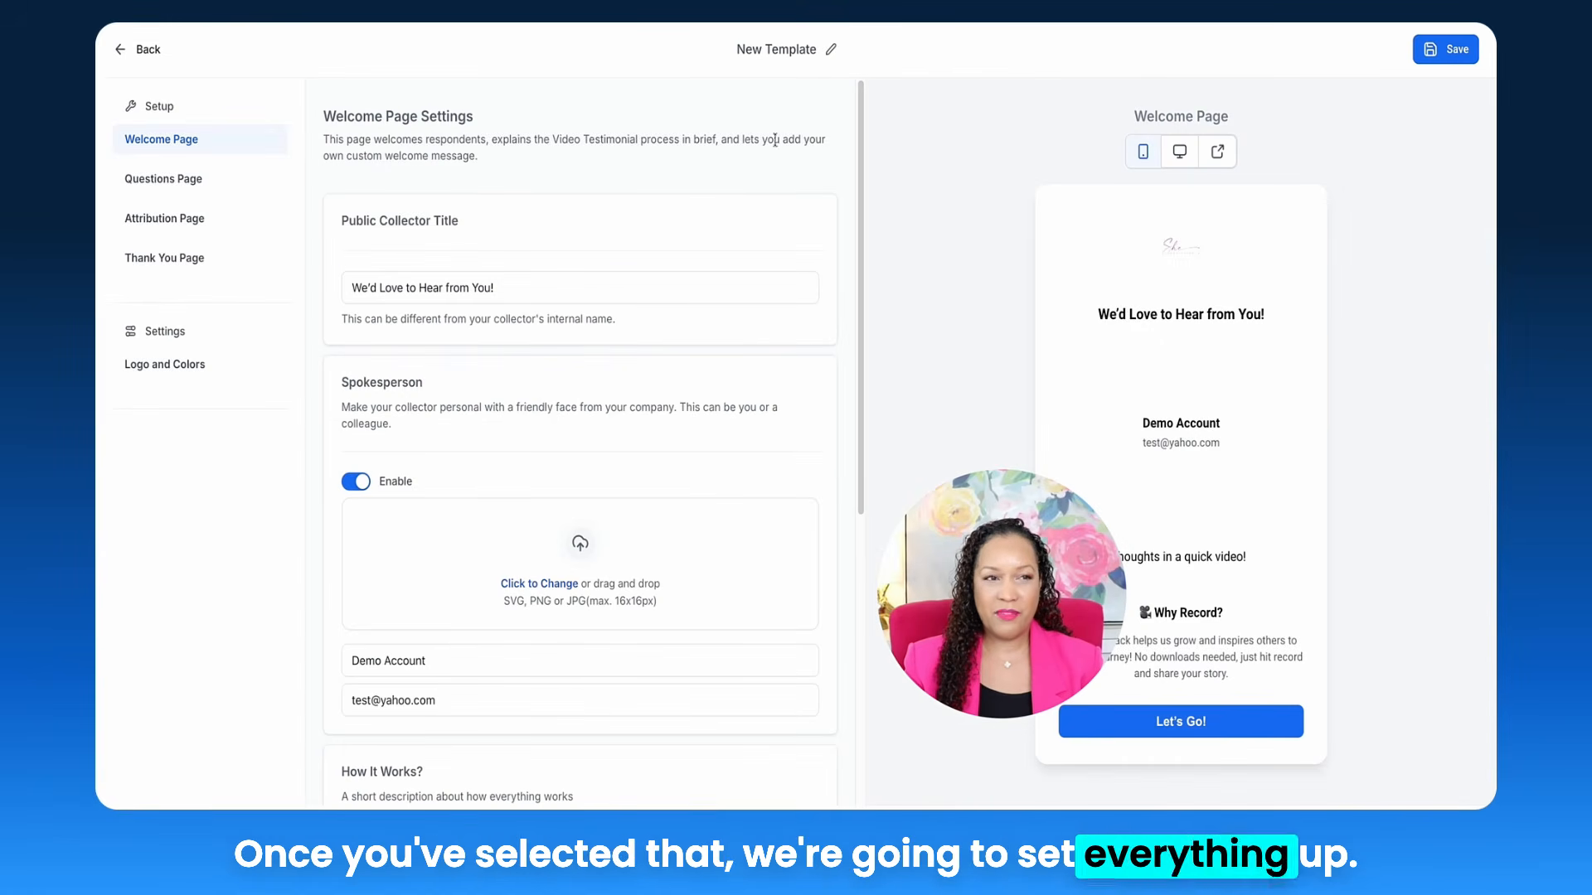
Step: Enable the welcome page spokesperson and upload a spokesperson photo
click(182, 149)
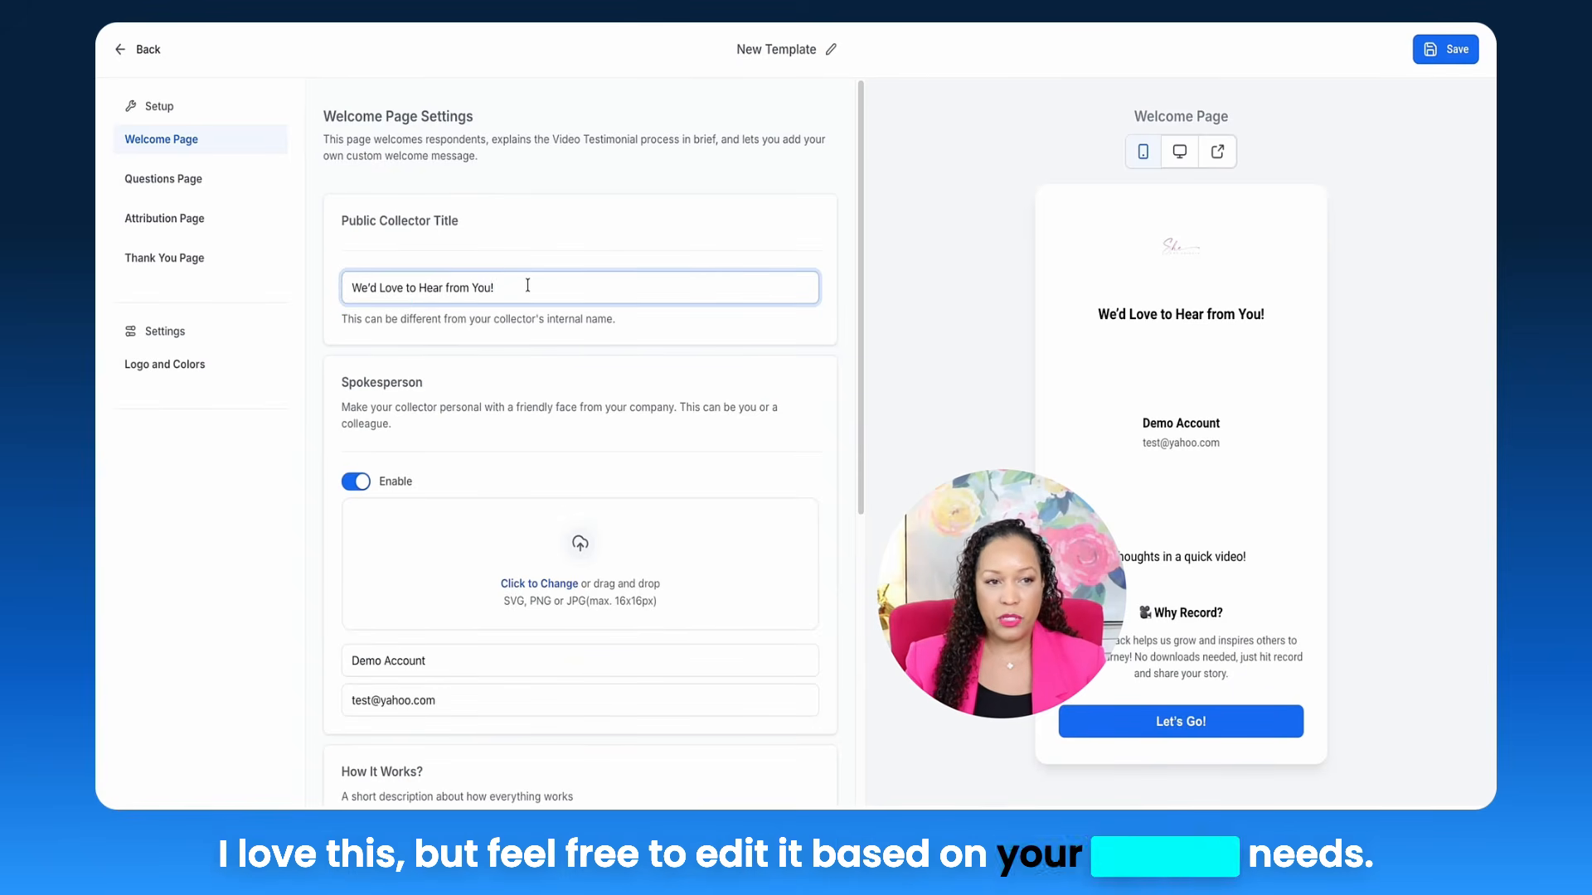
scroll(527, 285, down, 3)
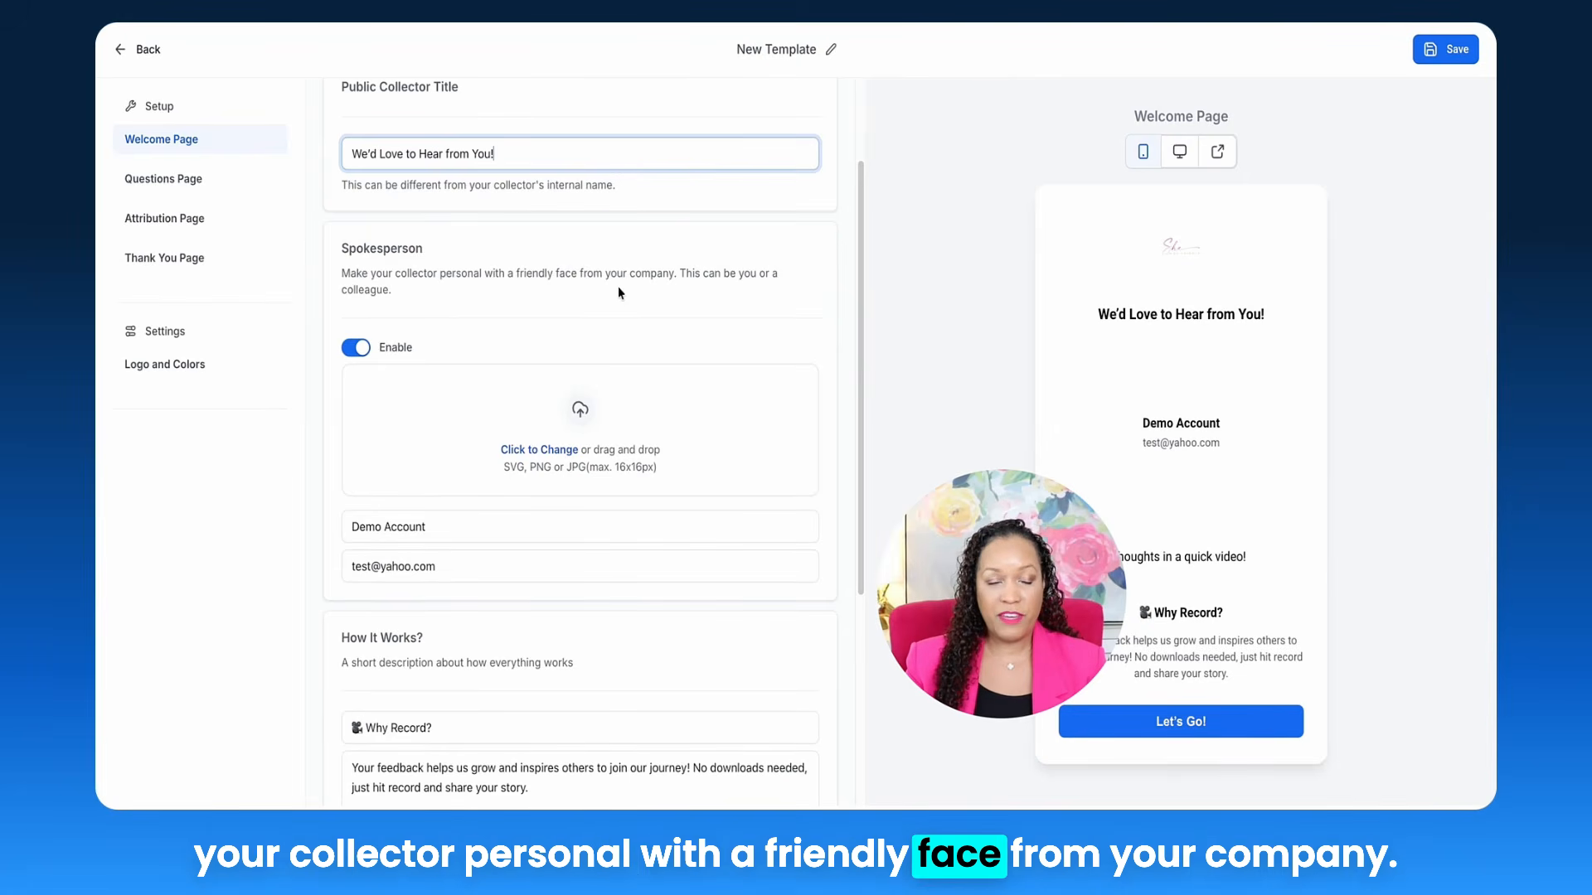
click(356, 347)
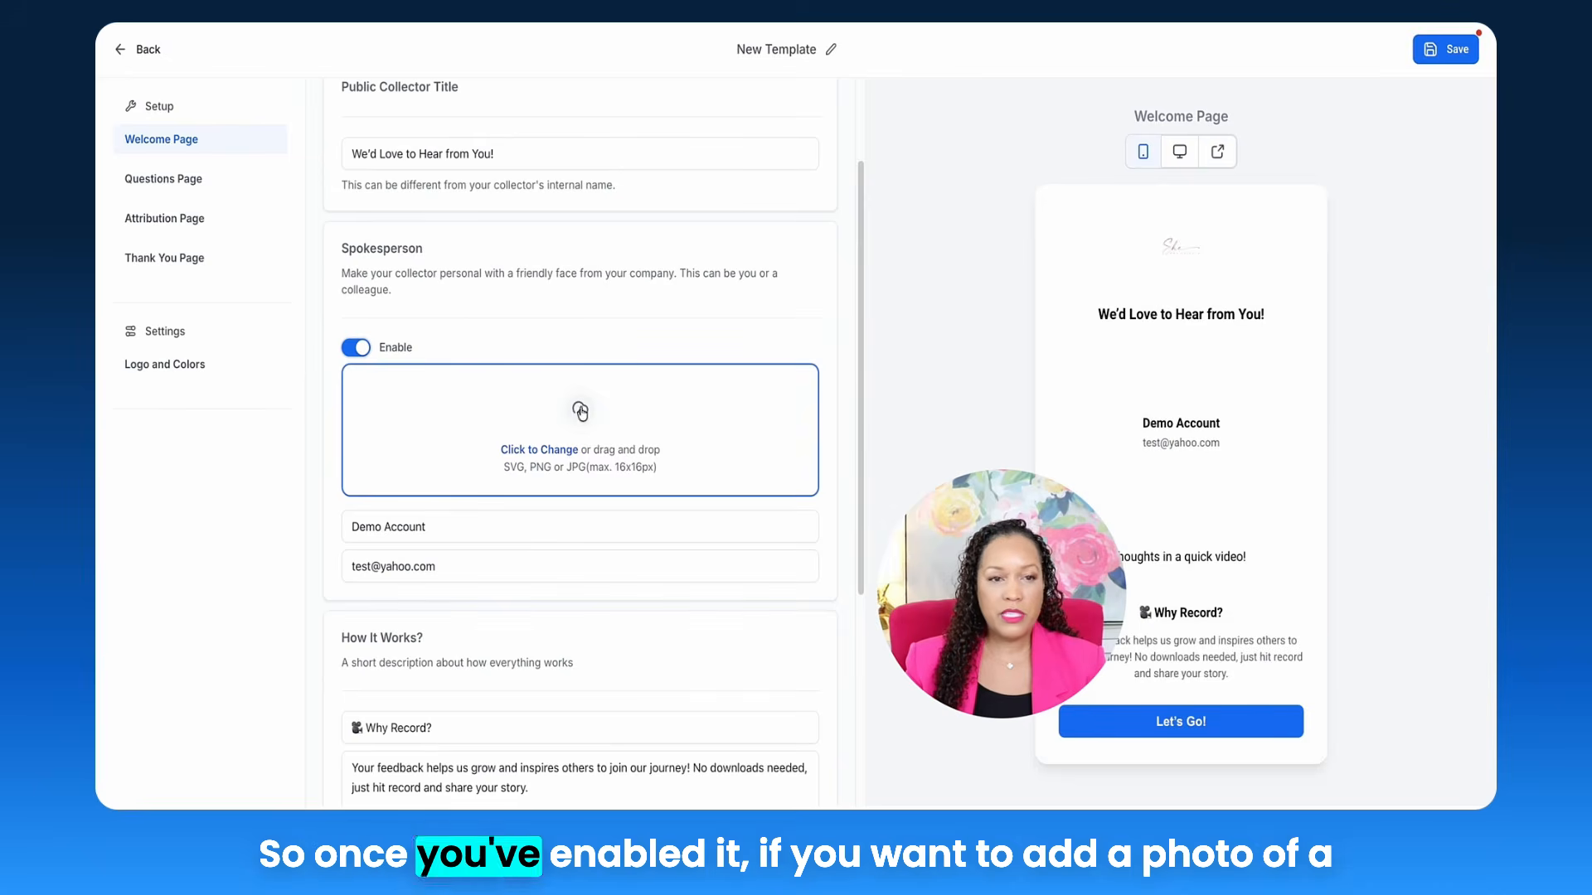
click(538, 455)
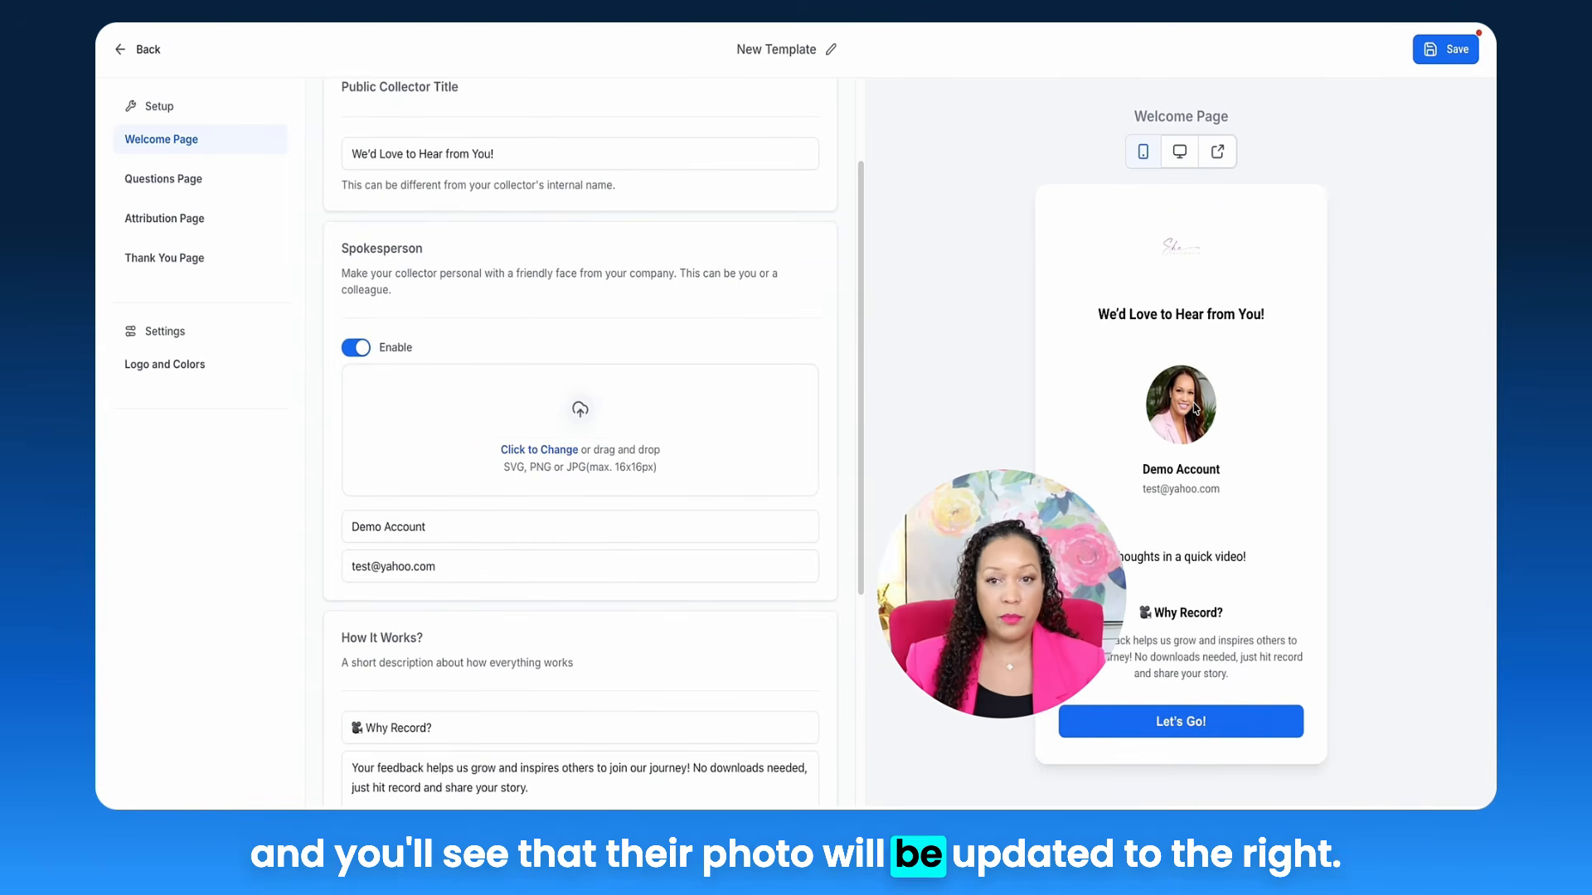
Step: Replace the placeholder spokesperson name and e-mail with the spokesperson's own details
double_click(509, 521)
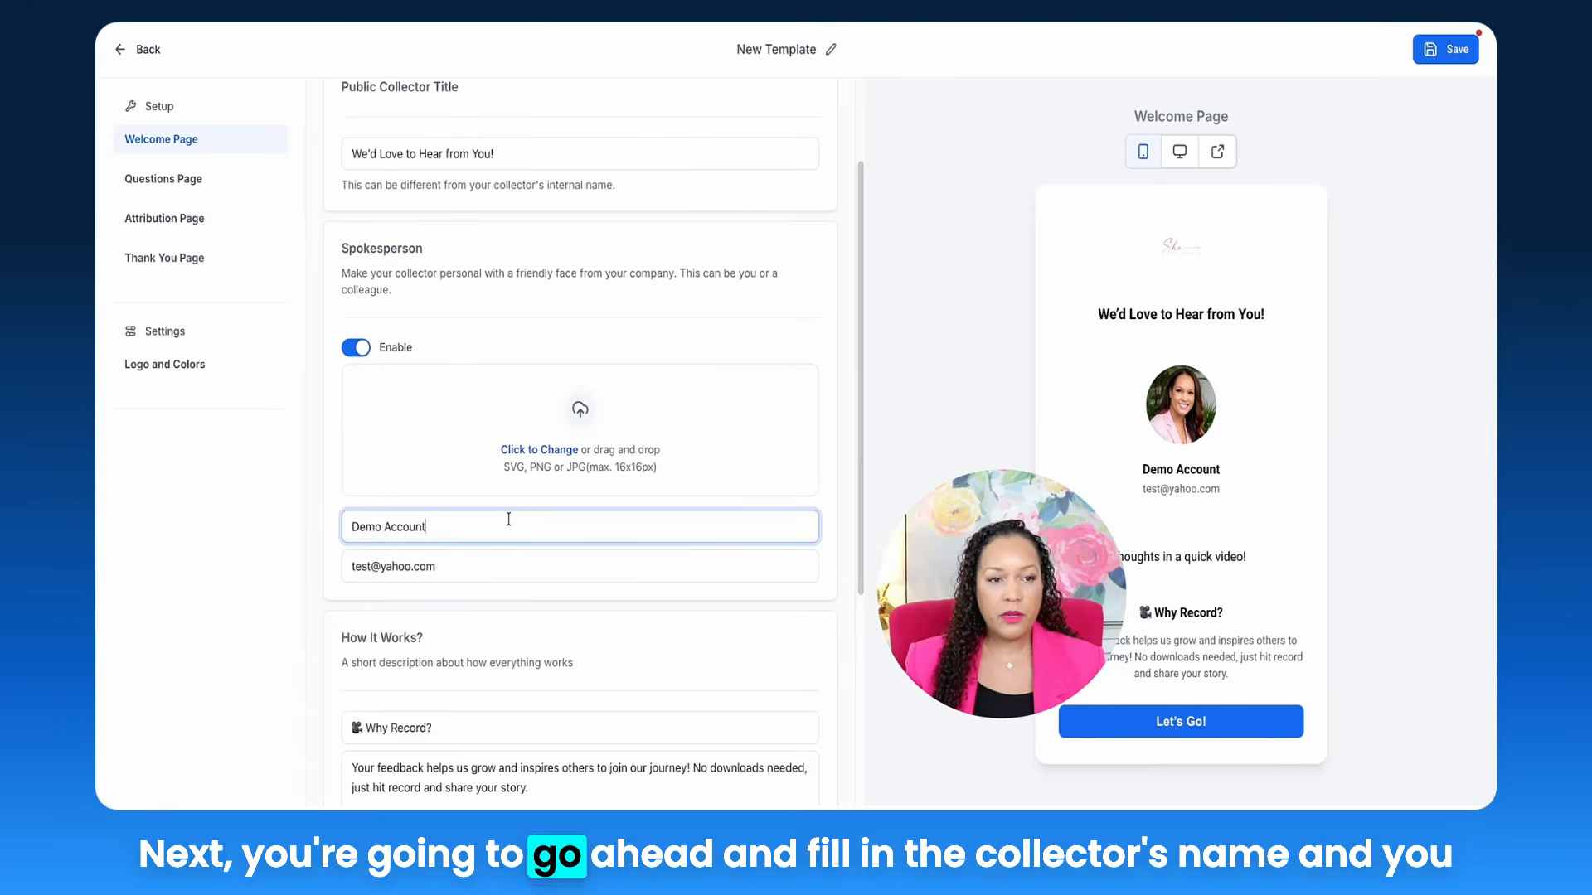
triple_click(509, 521)
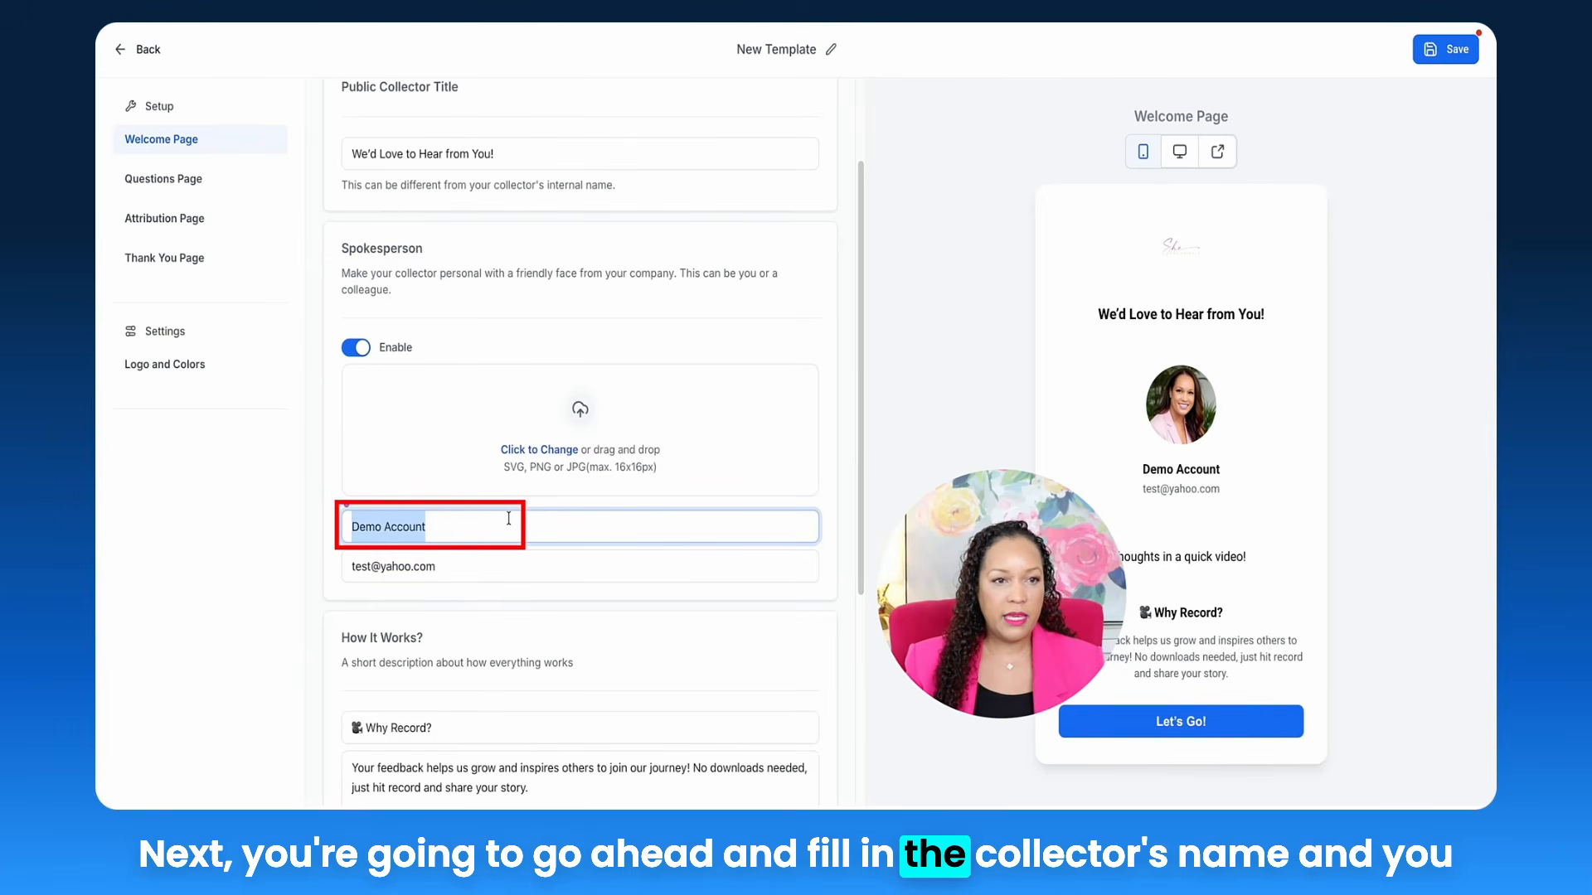
text(Starr)
key(Tab)
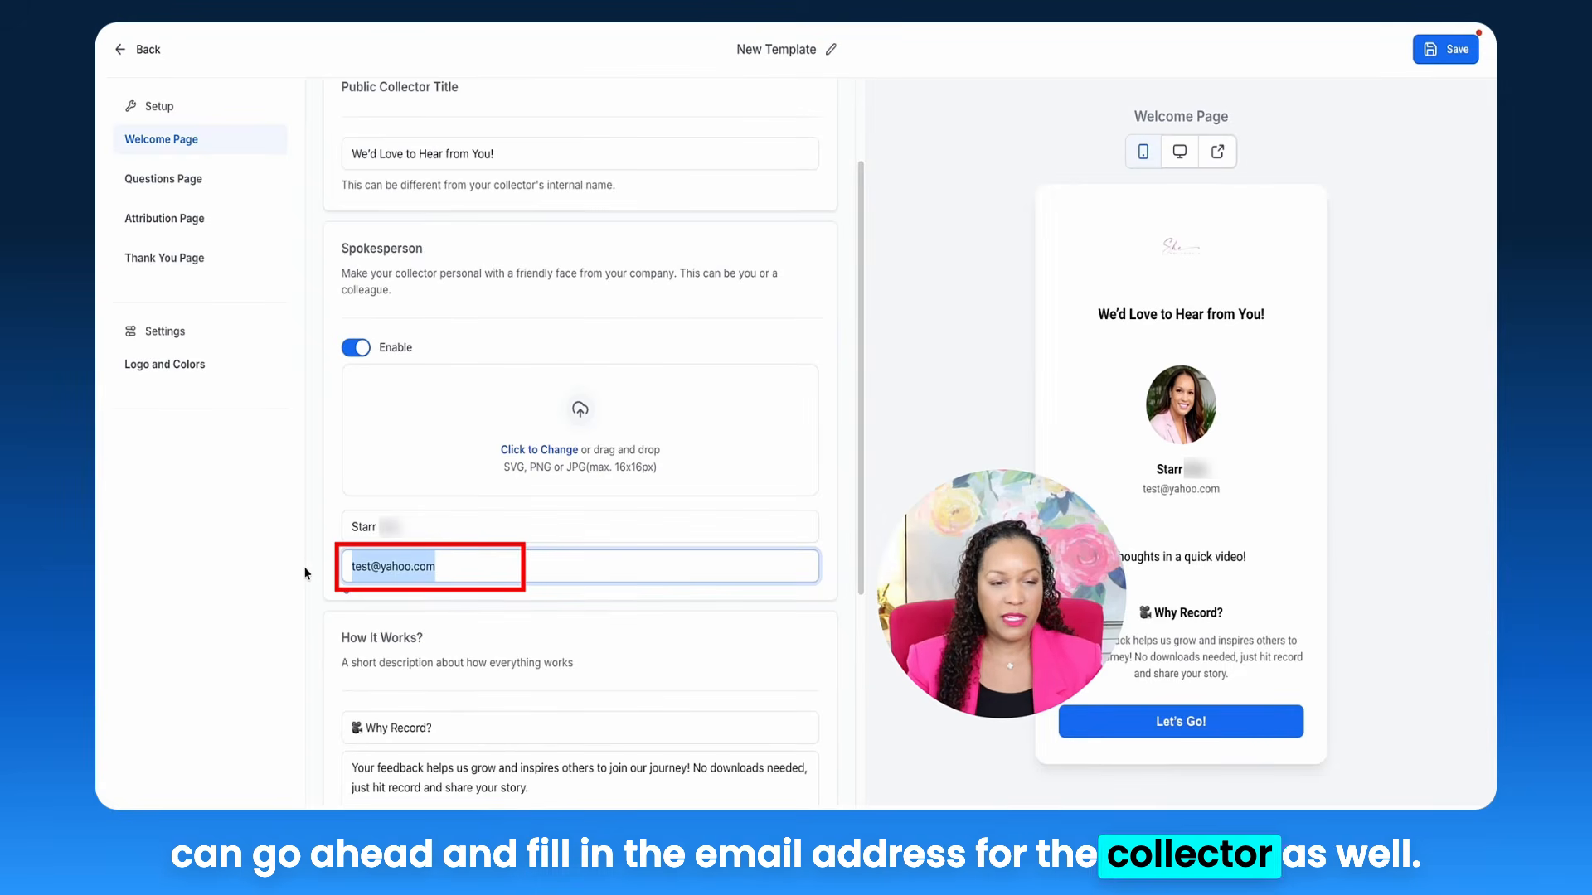
scroll(487, 489, down, 3)
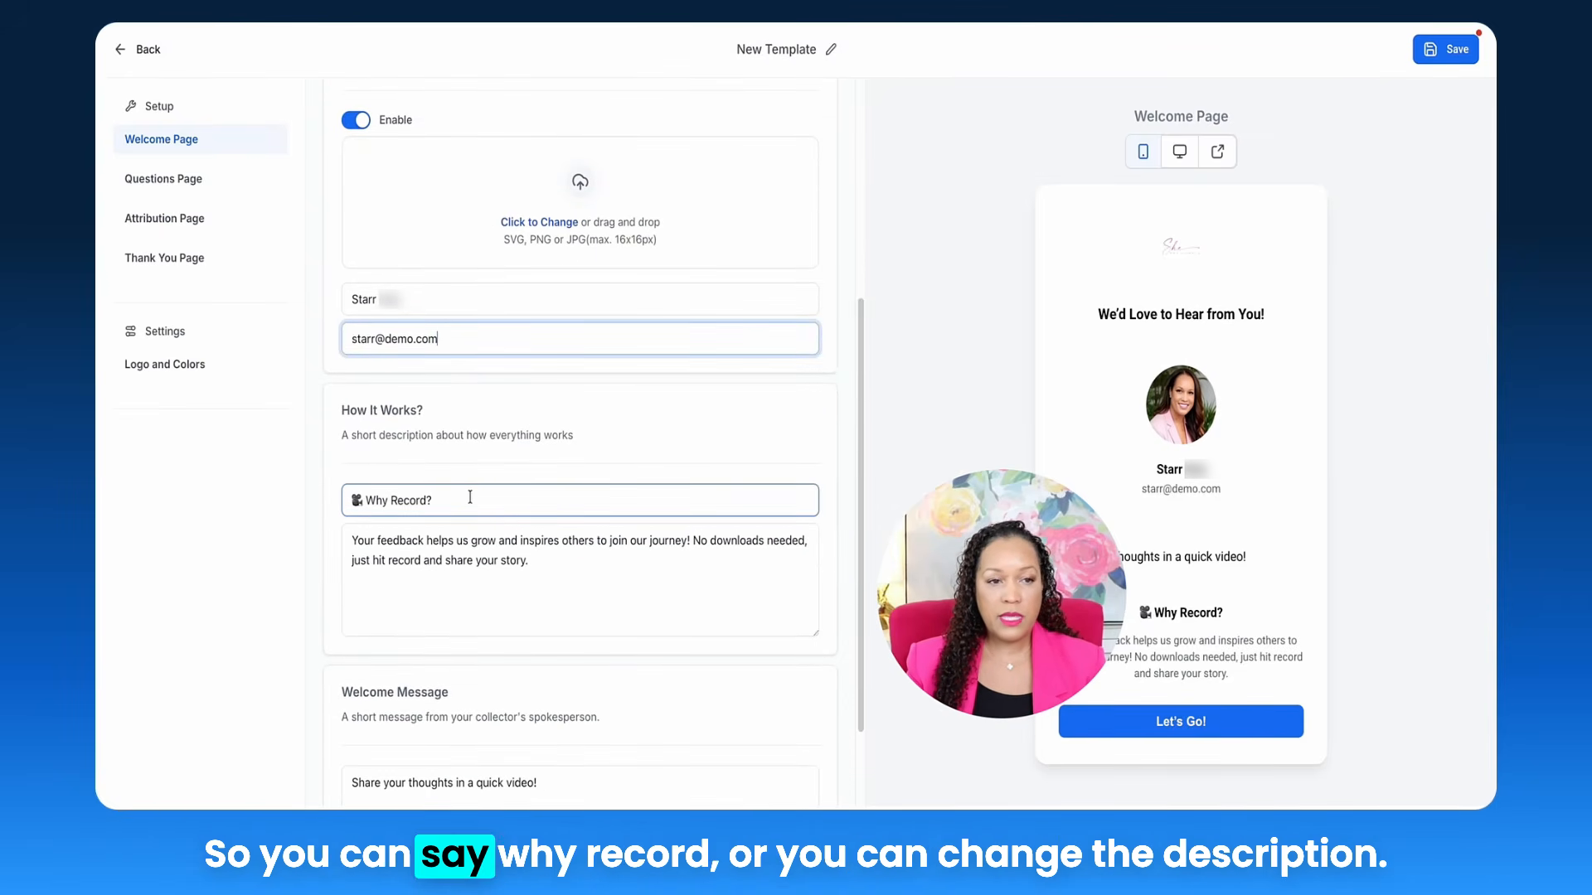
click(470, 498)
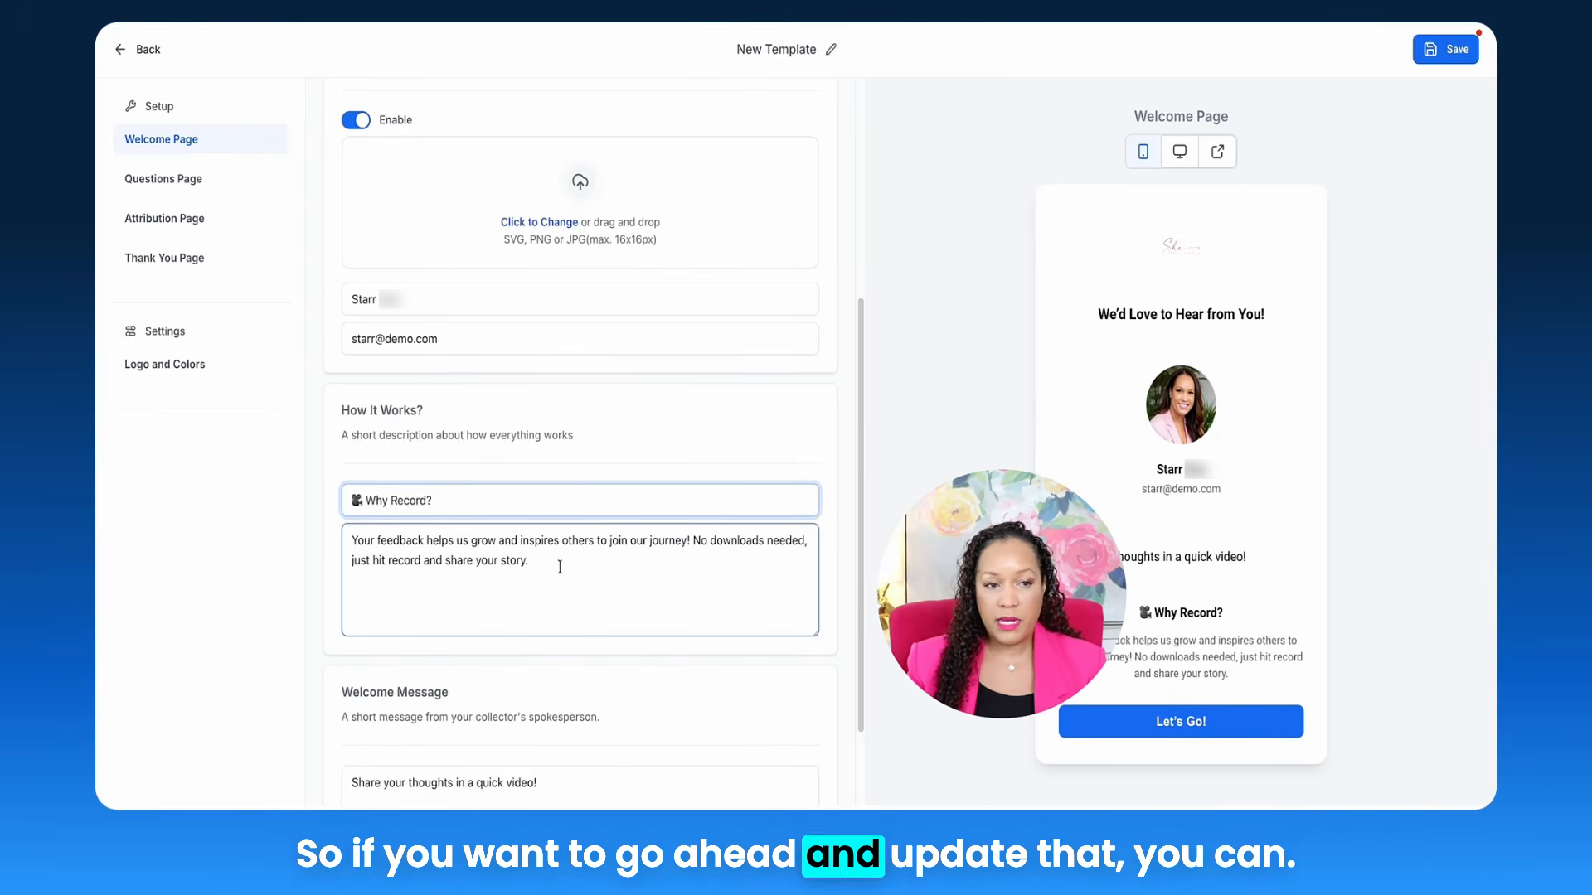
scroll(559, 568, down, 2)
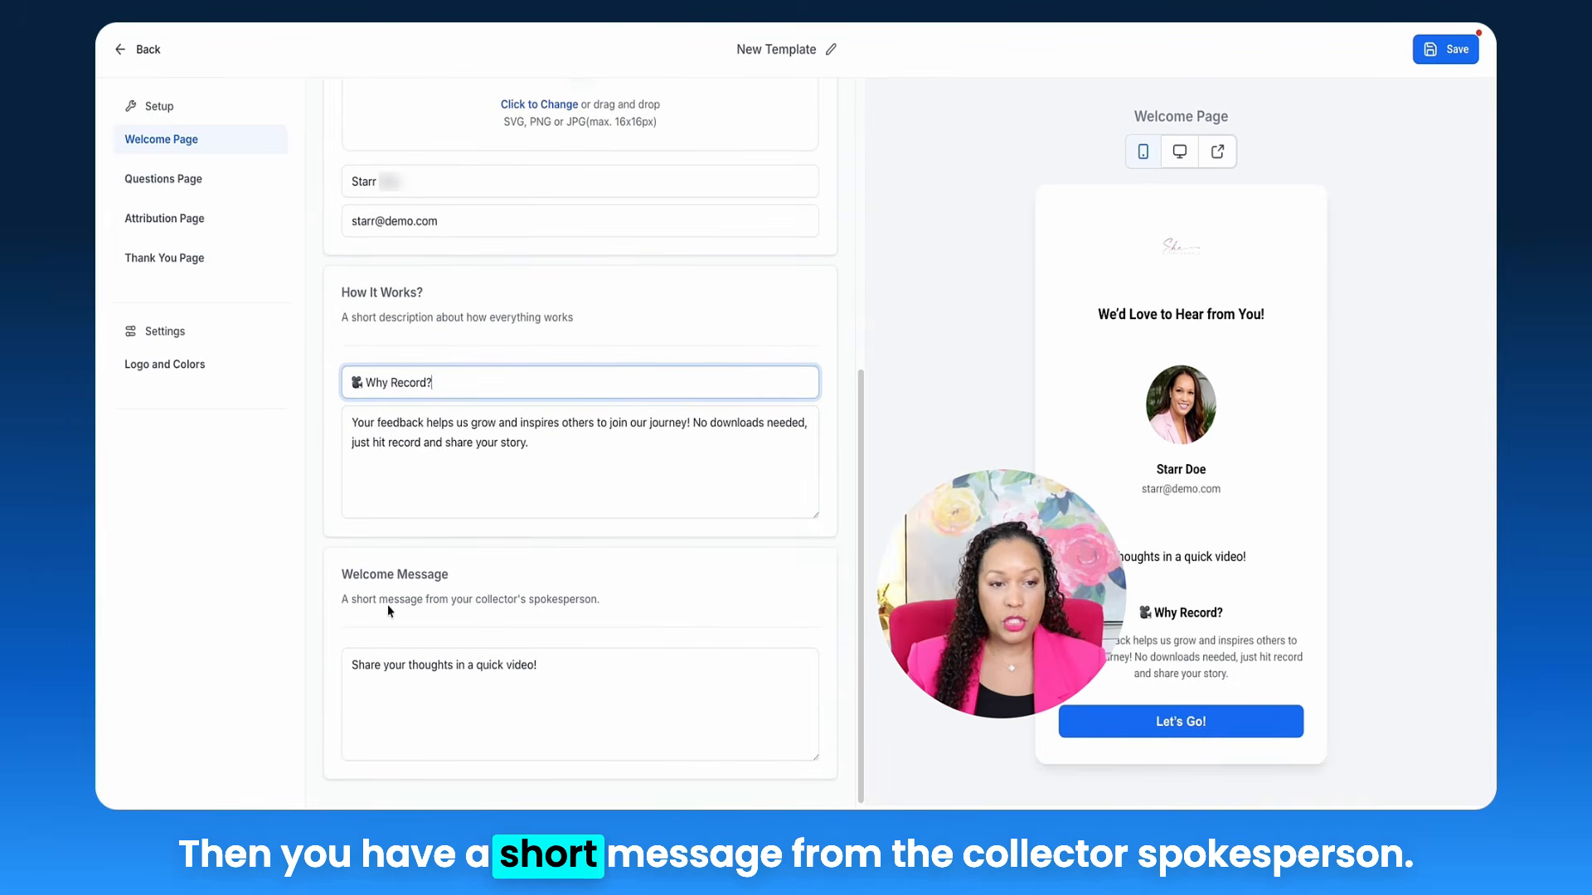
click(557, 655)
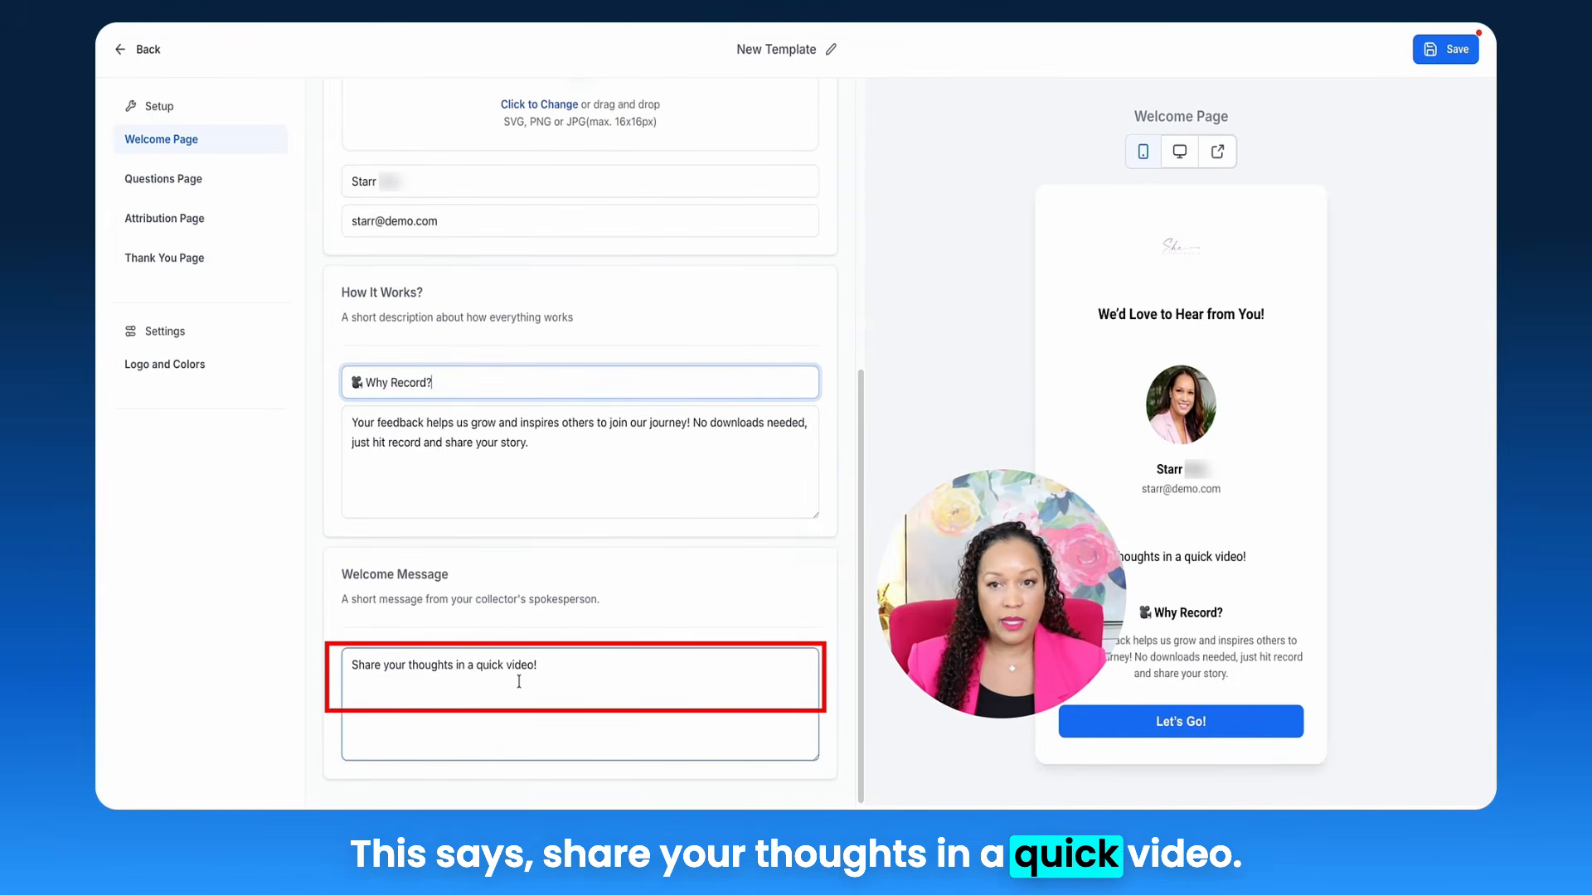
click(432, 382)
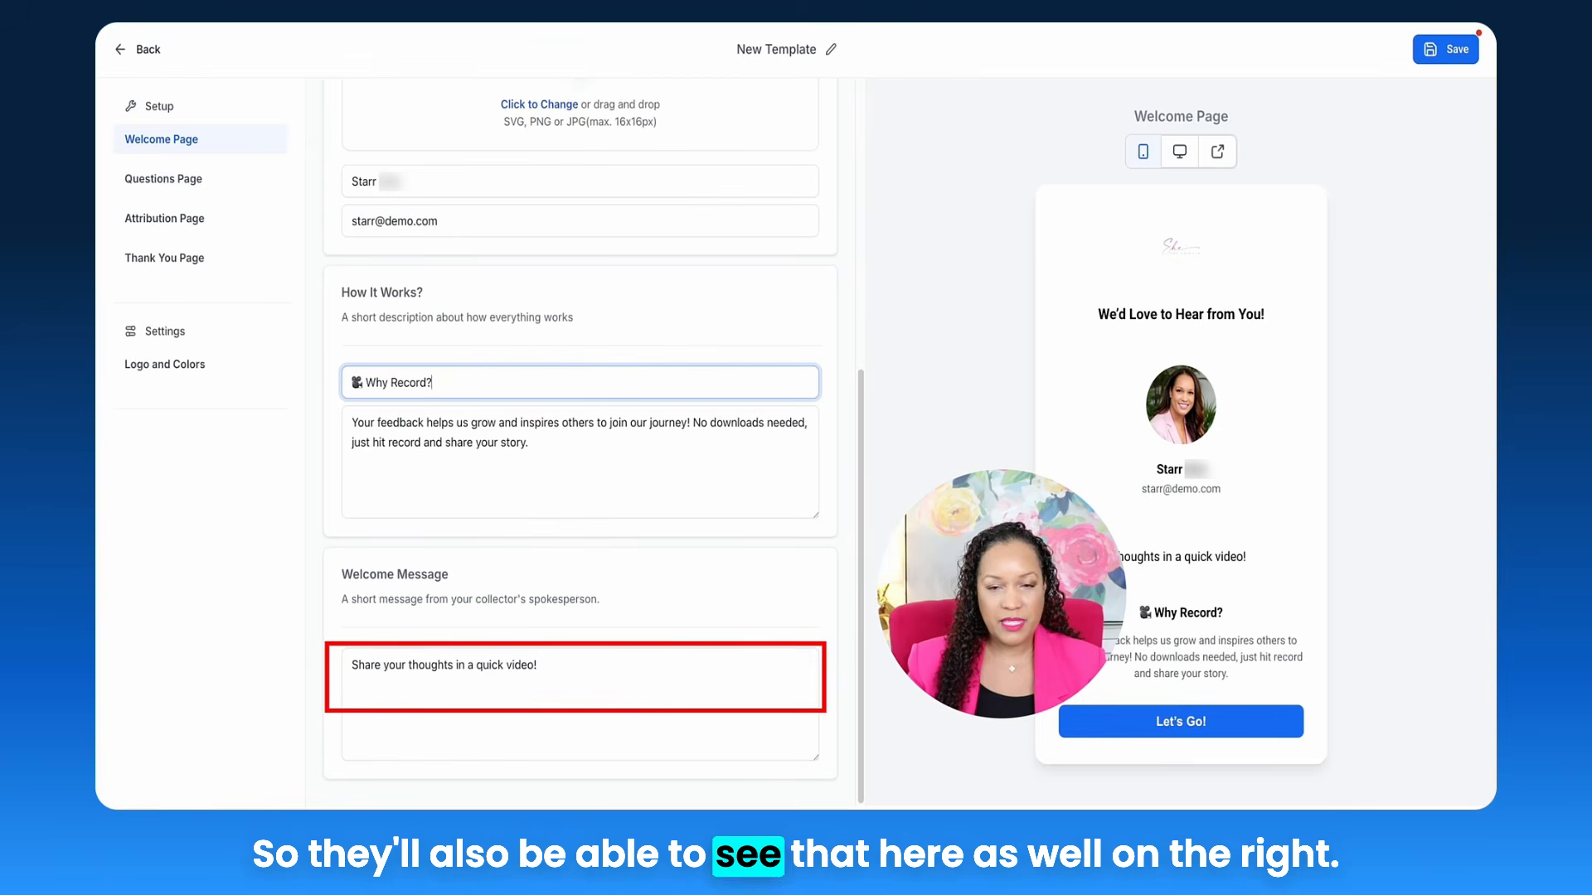
click(1225, 550)
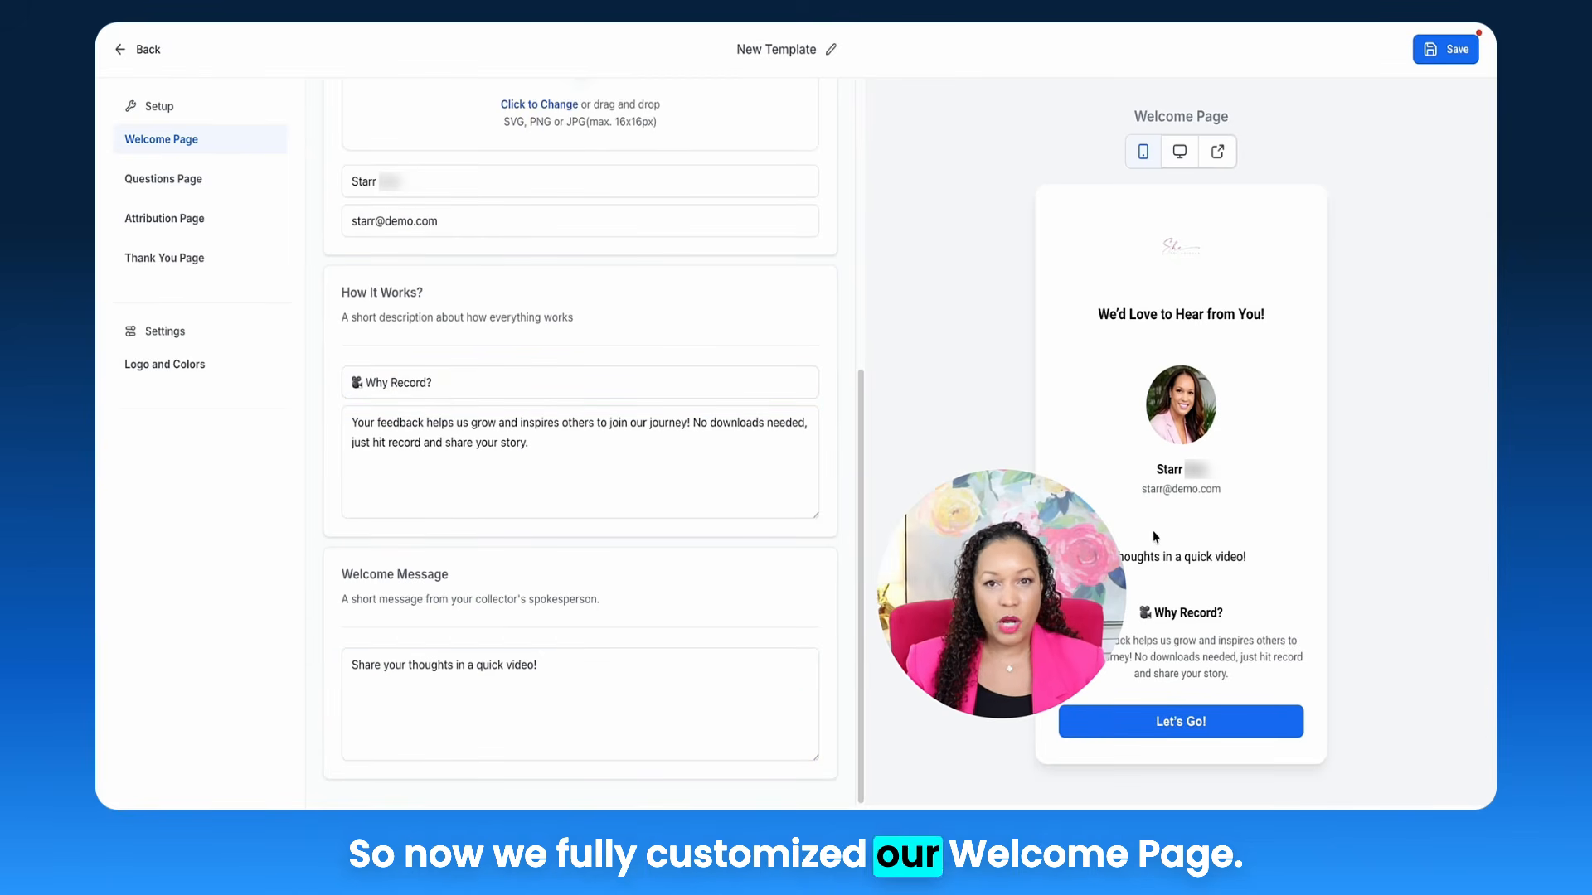
scroll(465, 240, up, 5)
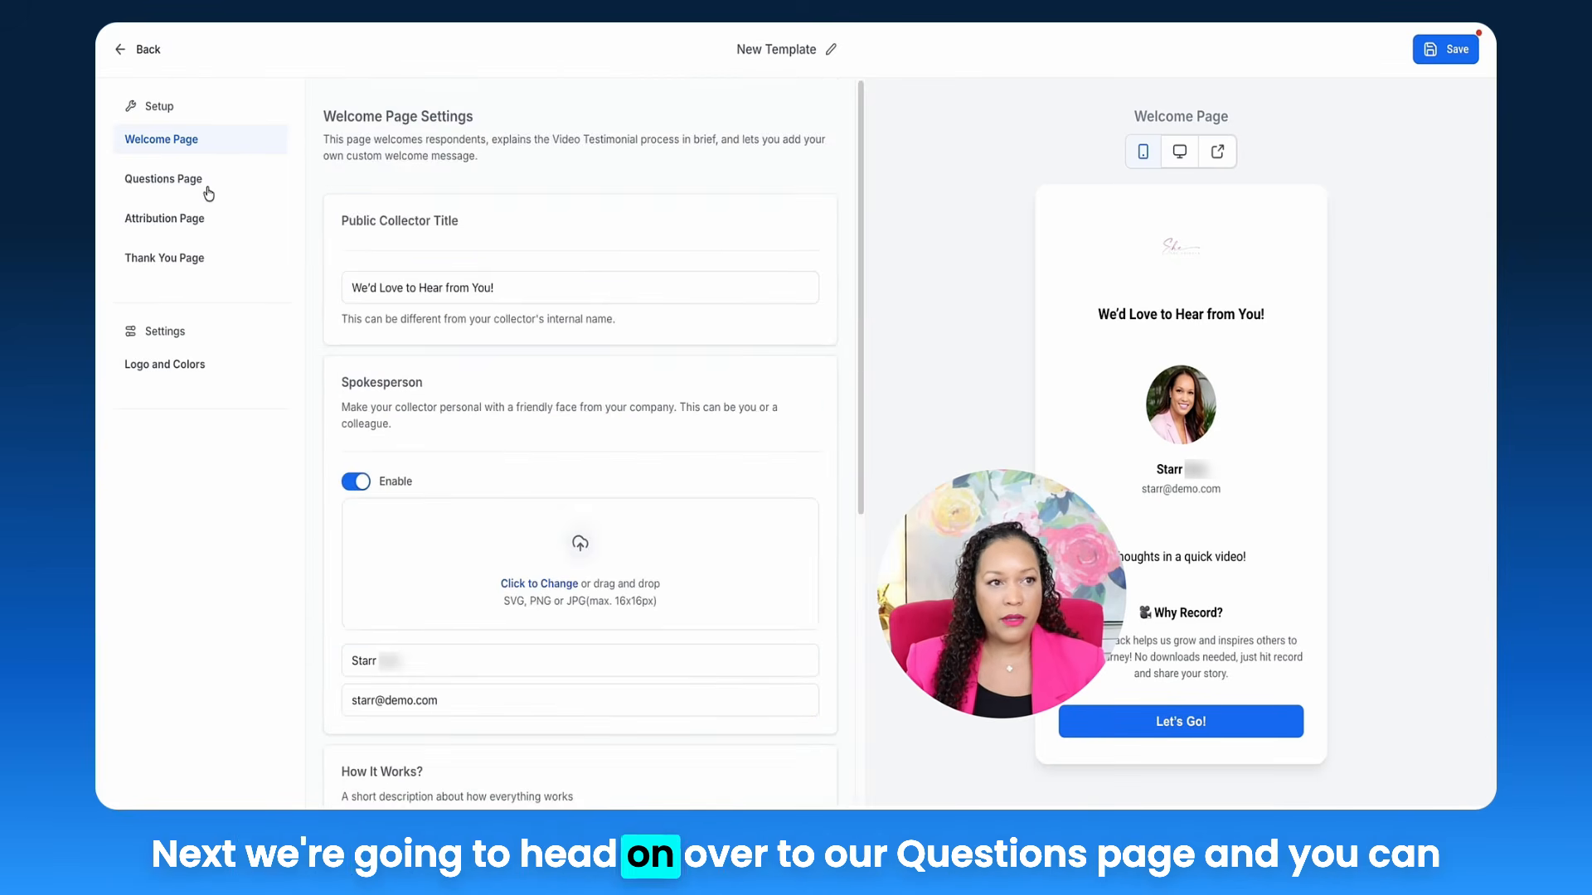
Step: On the Questions Page, reword the second question to 'Why would You Recommend Us'
click(187, 189)
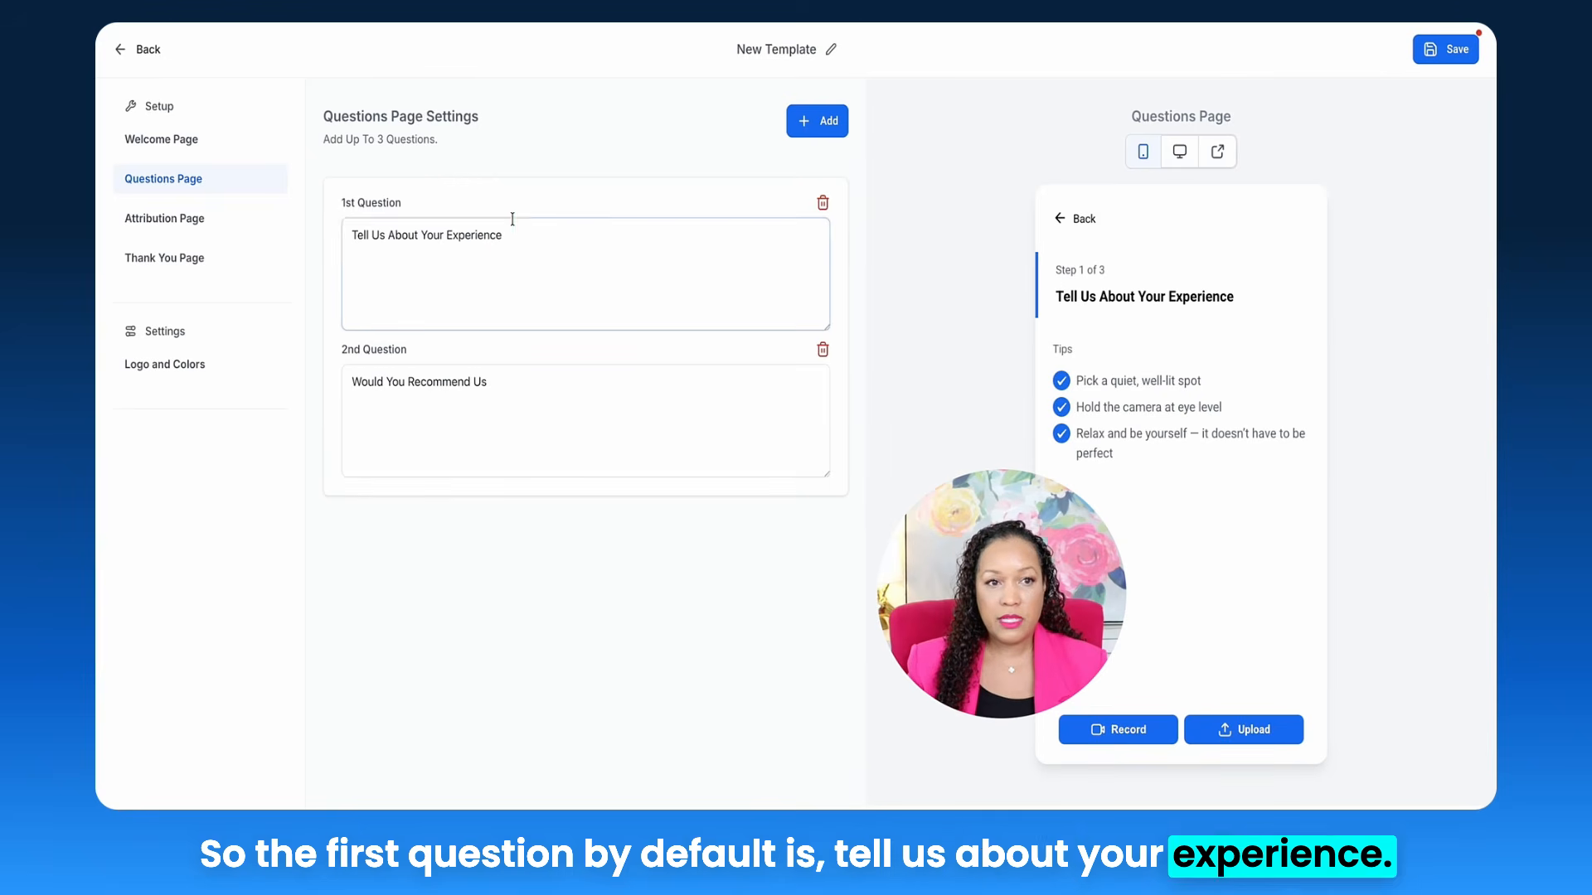
drag(504, 236, 386, 236)
click(544, 235)
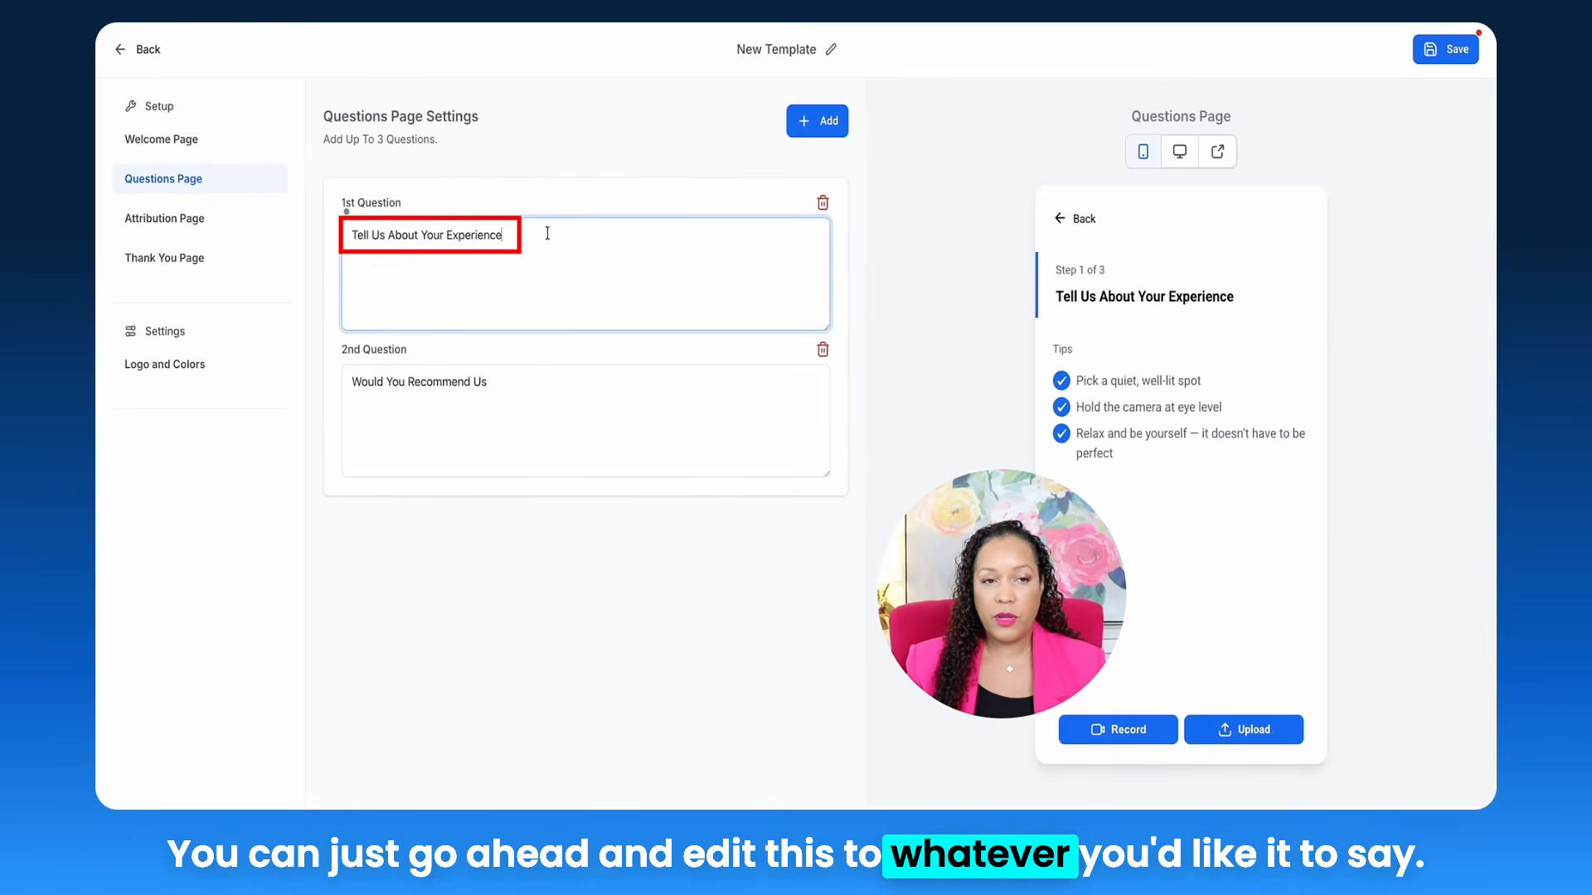
click(499, 389)
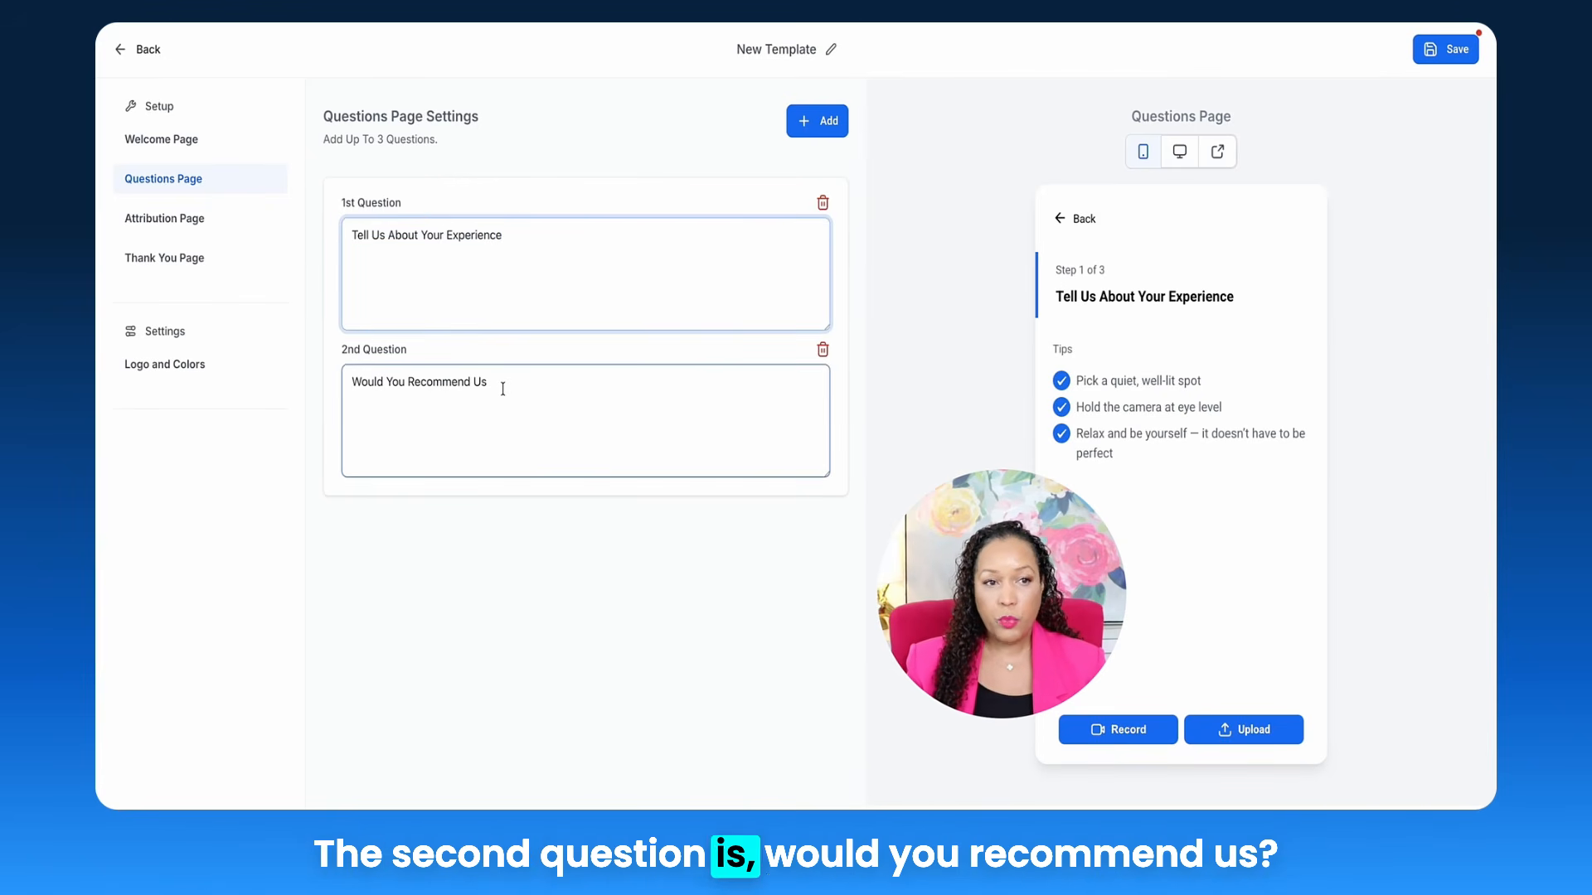
drag(501, 384, 352, 382)
click(362, 382)
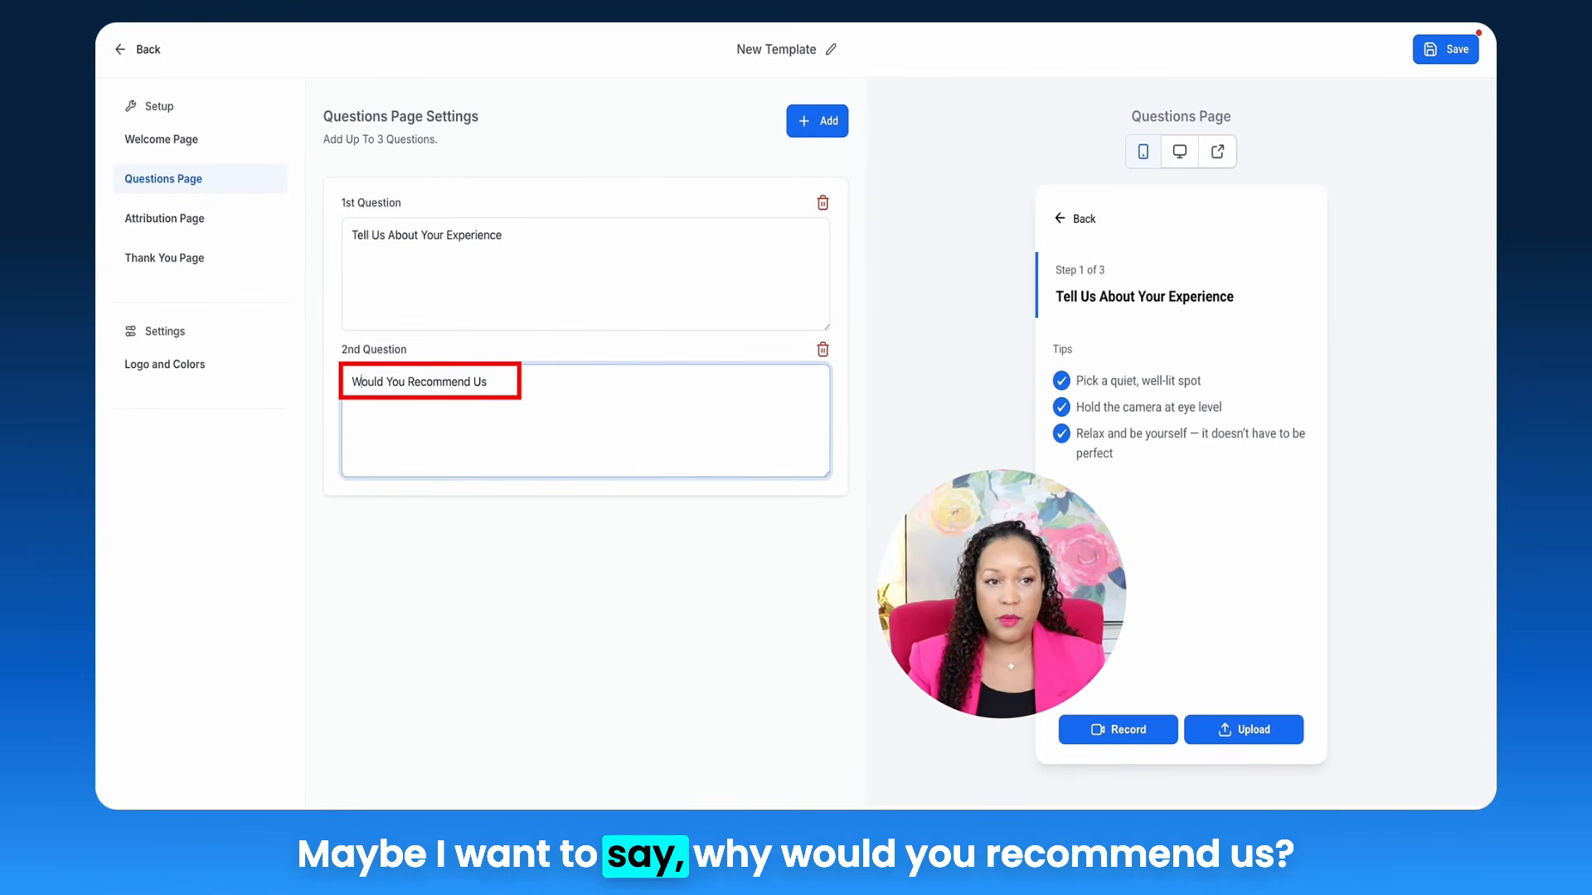
text(hy w)
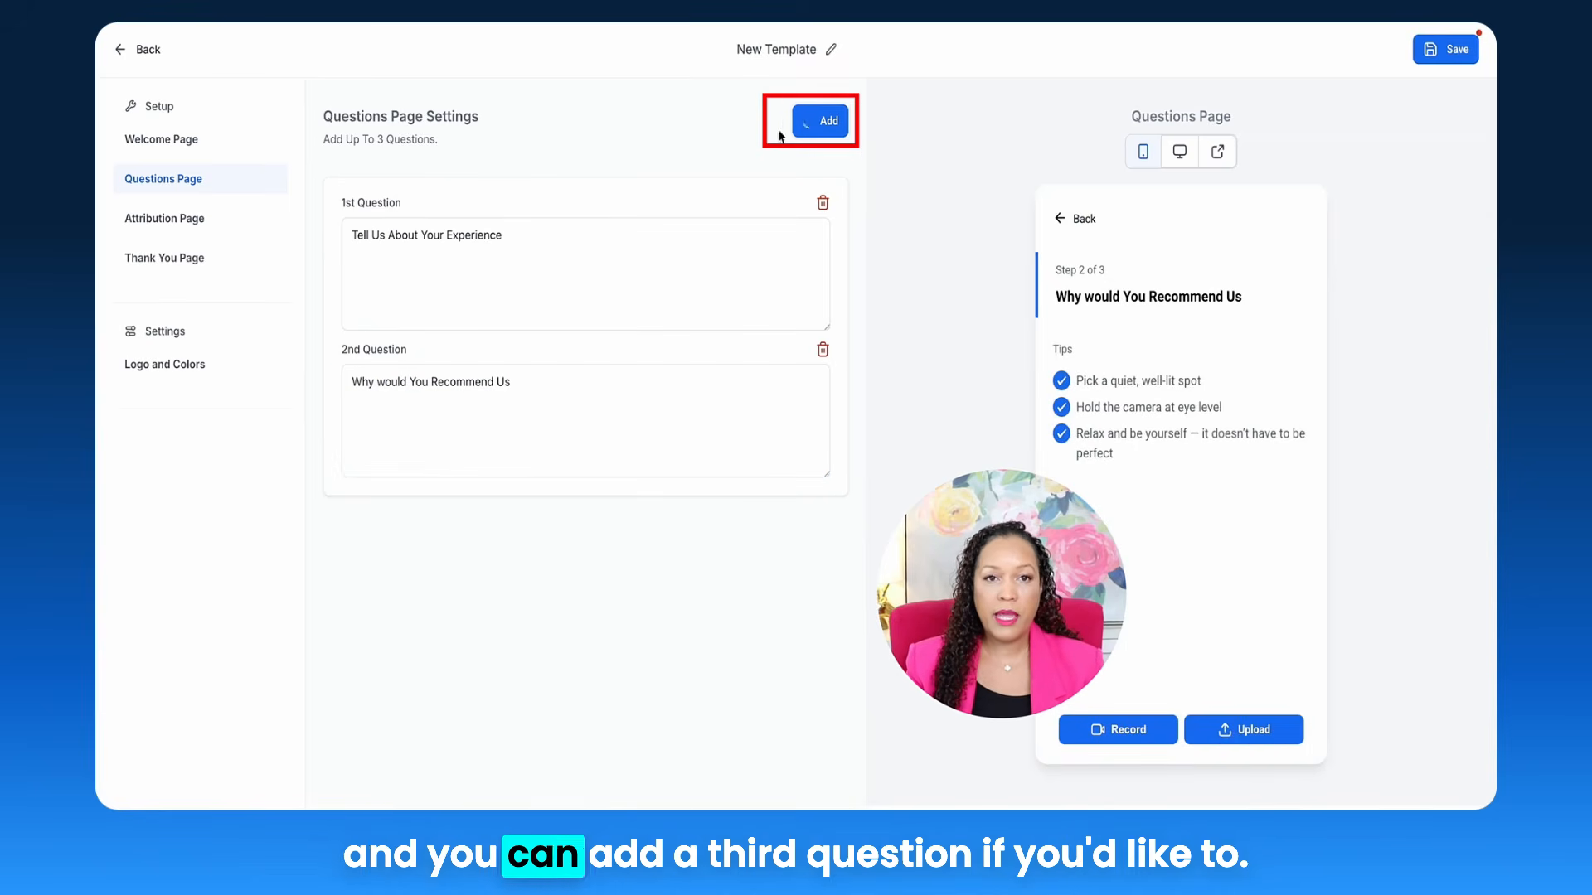
Step: Add a third question, then delete it to keep just two questions
click(814, 119)
click(420, 558)
drag(506, 531, 350, 528)
click(819, 497)
click(819, 497)
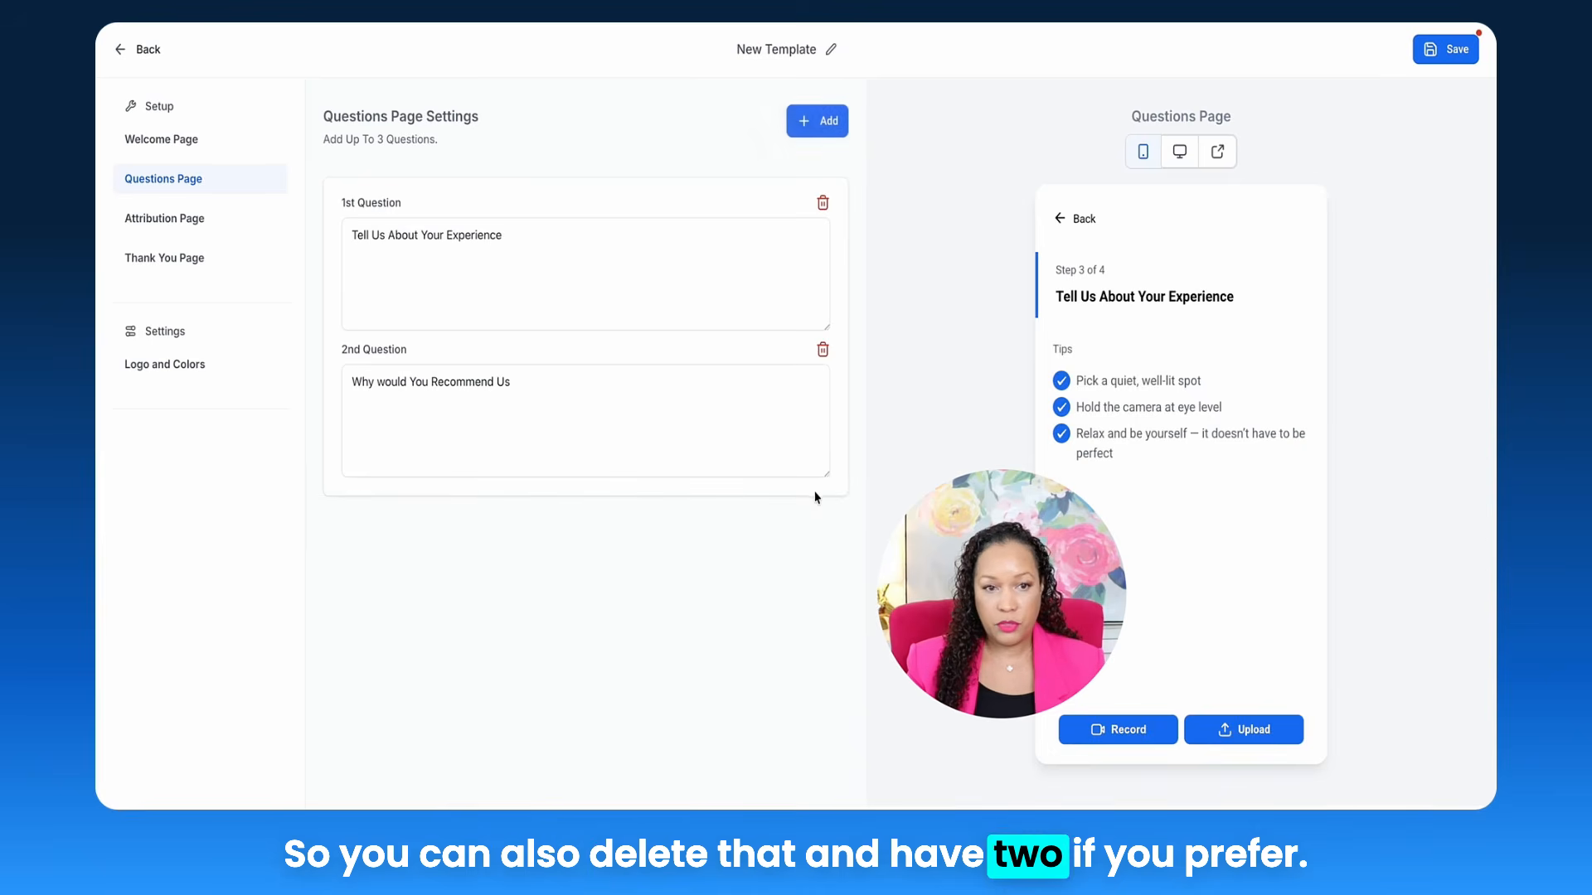
click(459, 316)
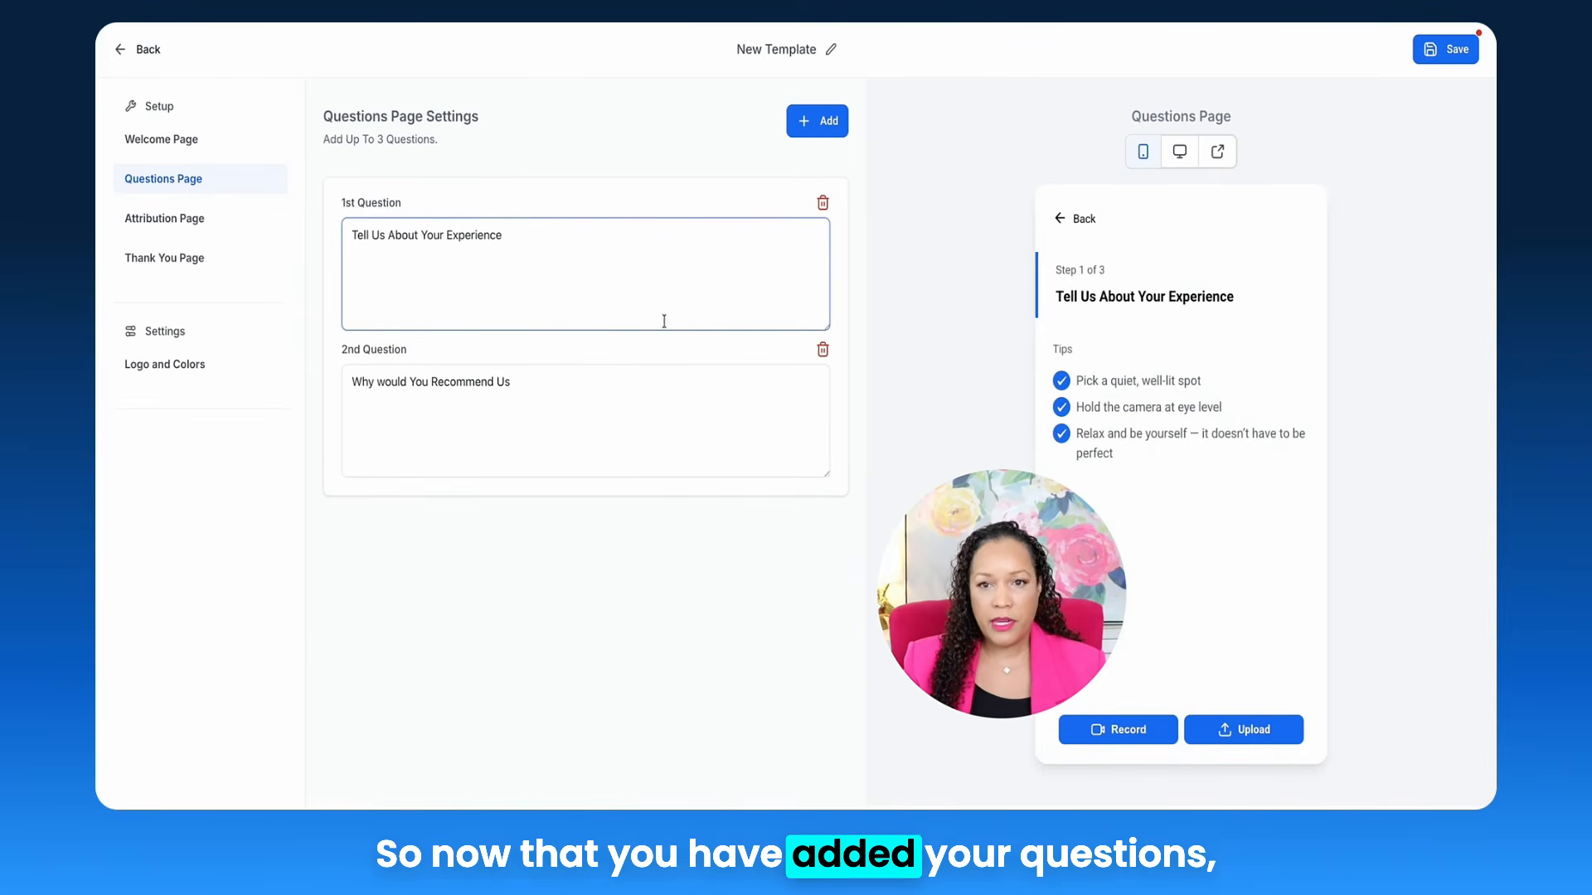
Step: Check the Attribution Page headline and message, then open the Thank You Page settings
click(192, 219)
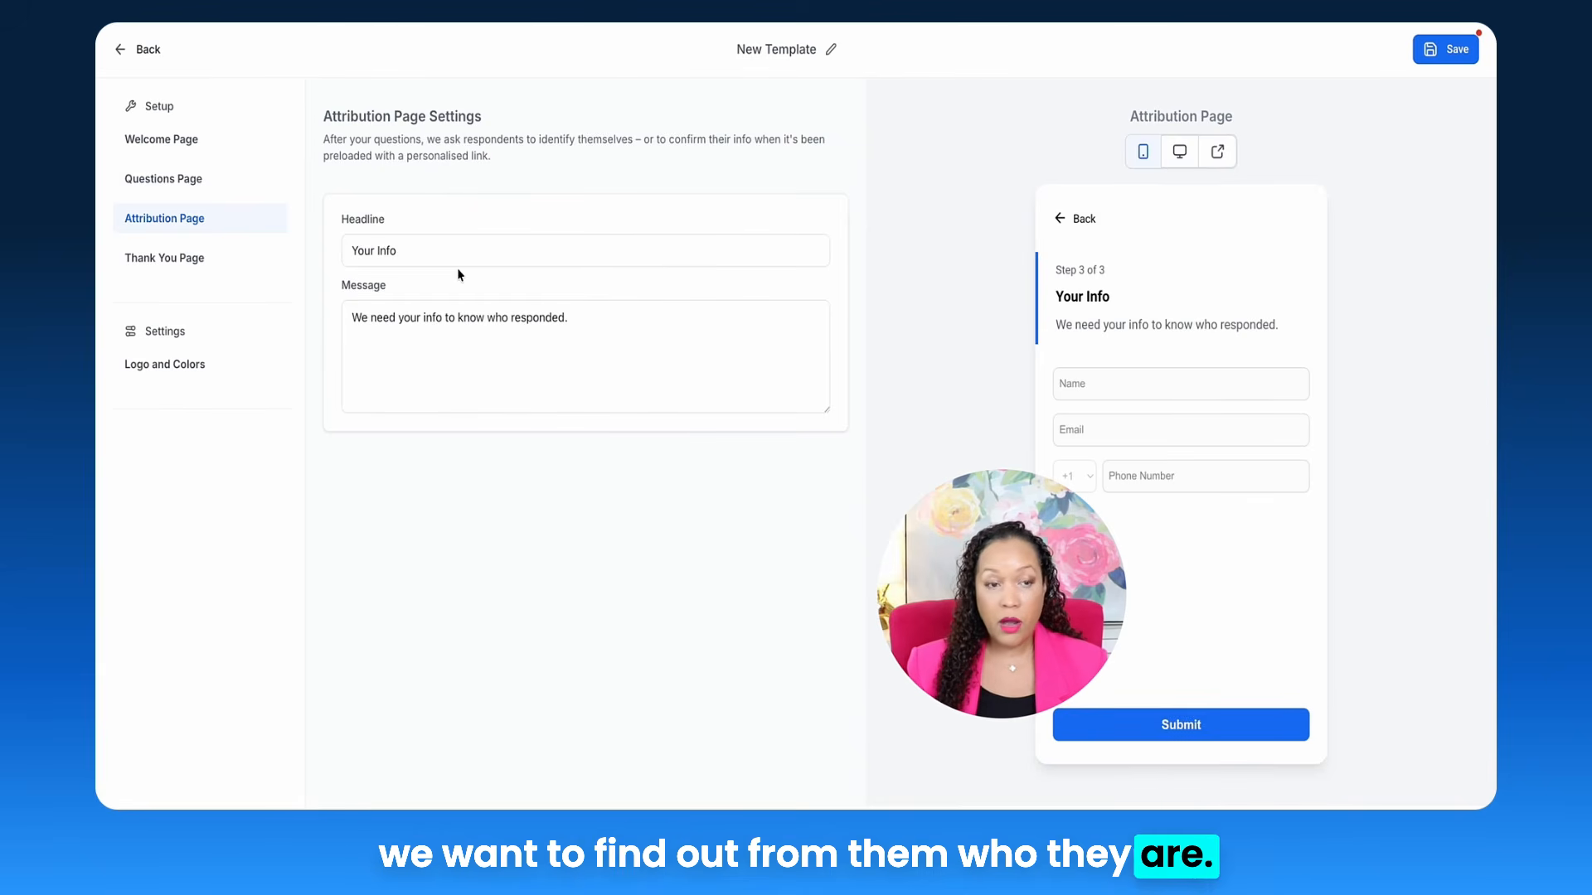
click(453, 258)
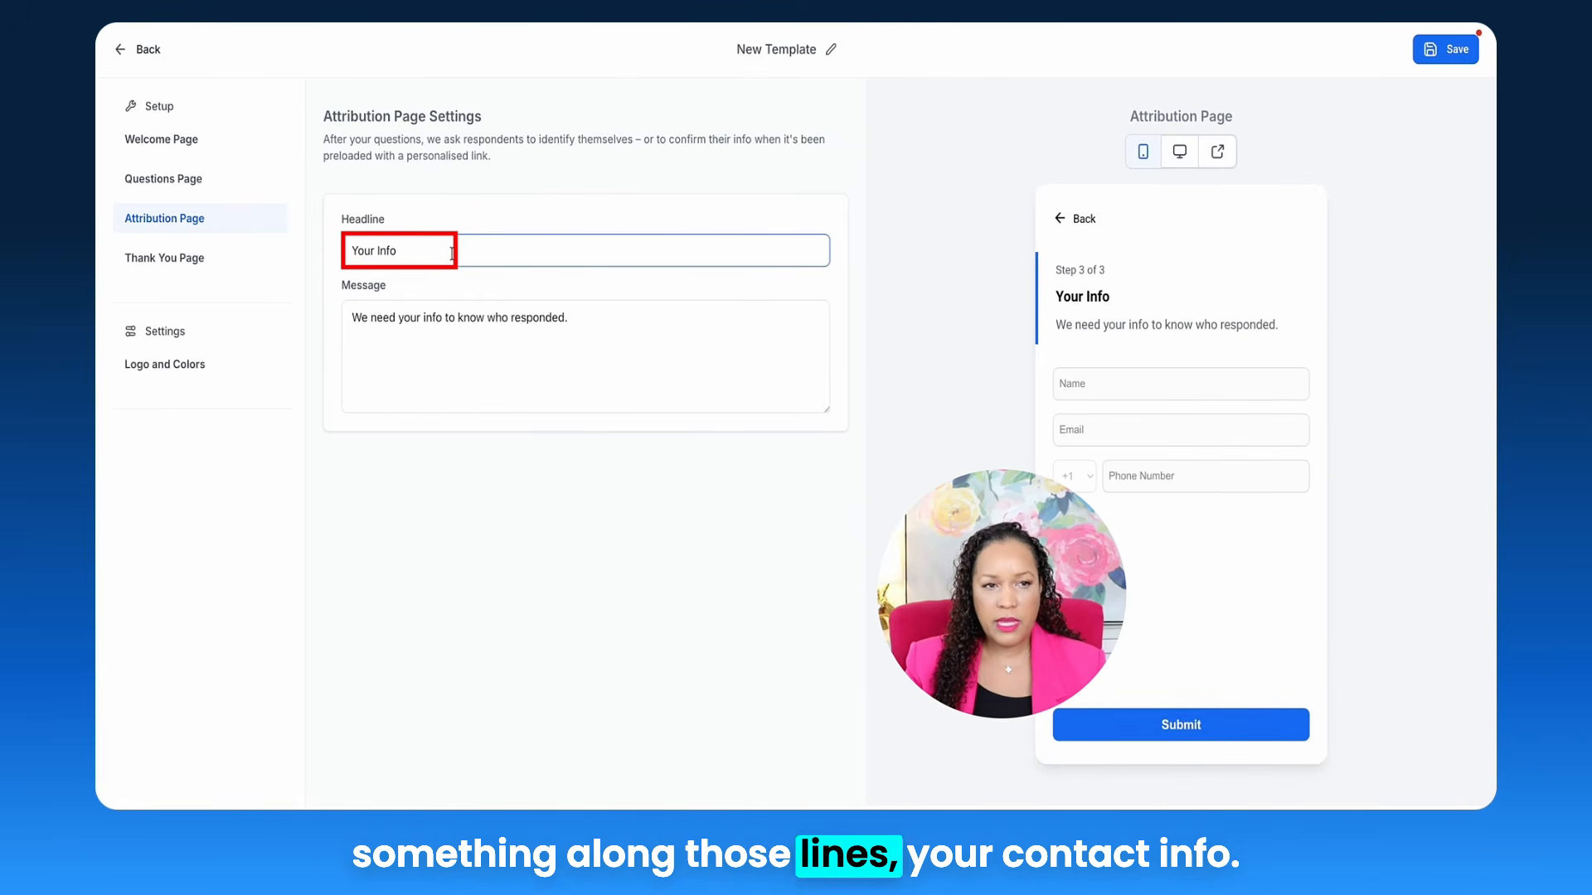
click(356, 323)
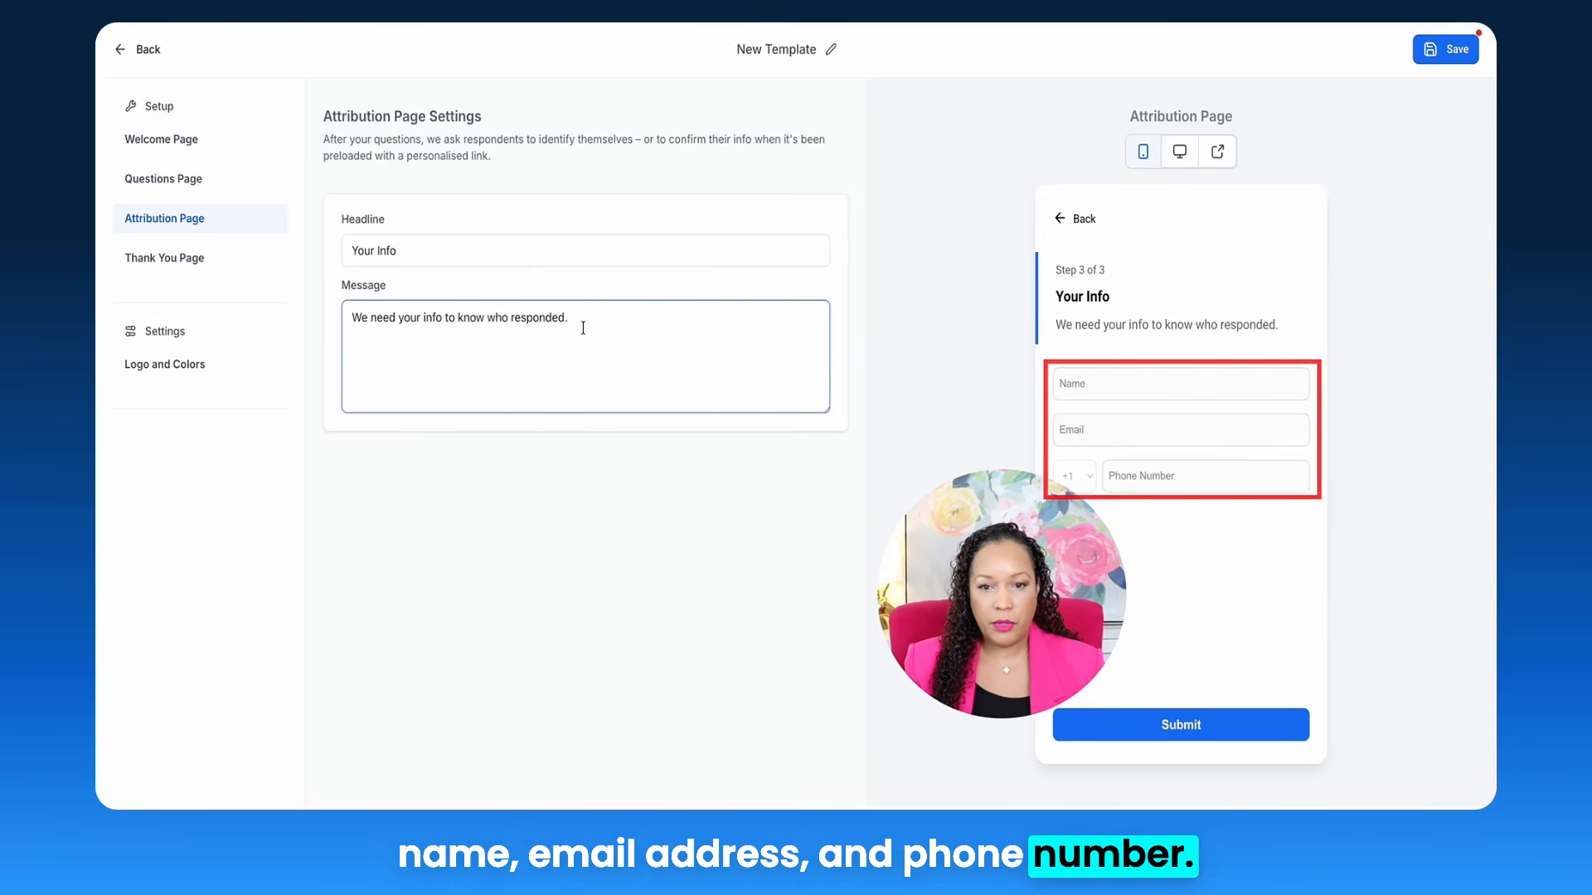
click(197, 259)
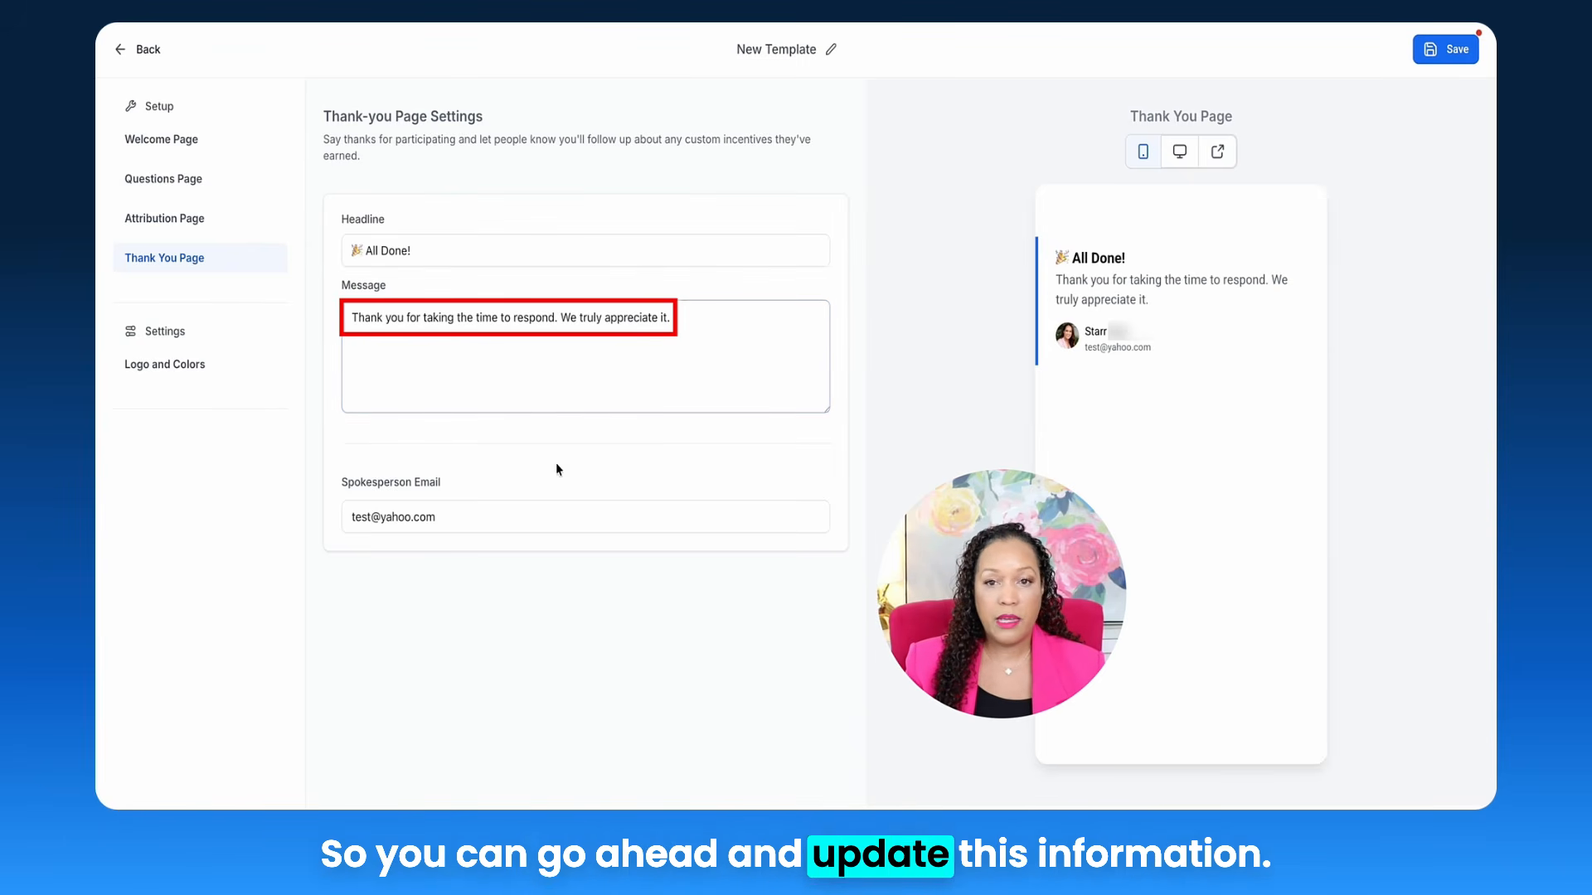
Step: Replace the Thank You Page's placeholder spokesperson e-mail with the spokesperson's own address
triple_click(454, 517)
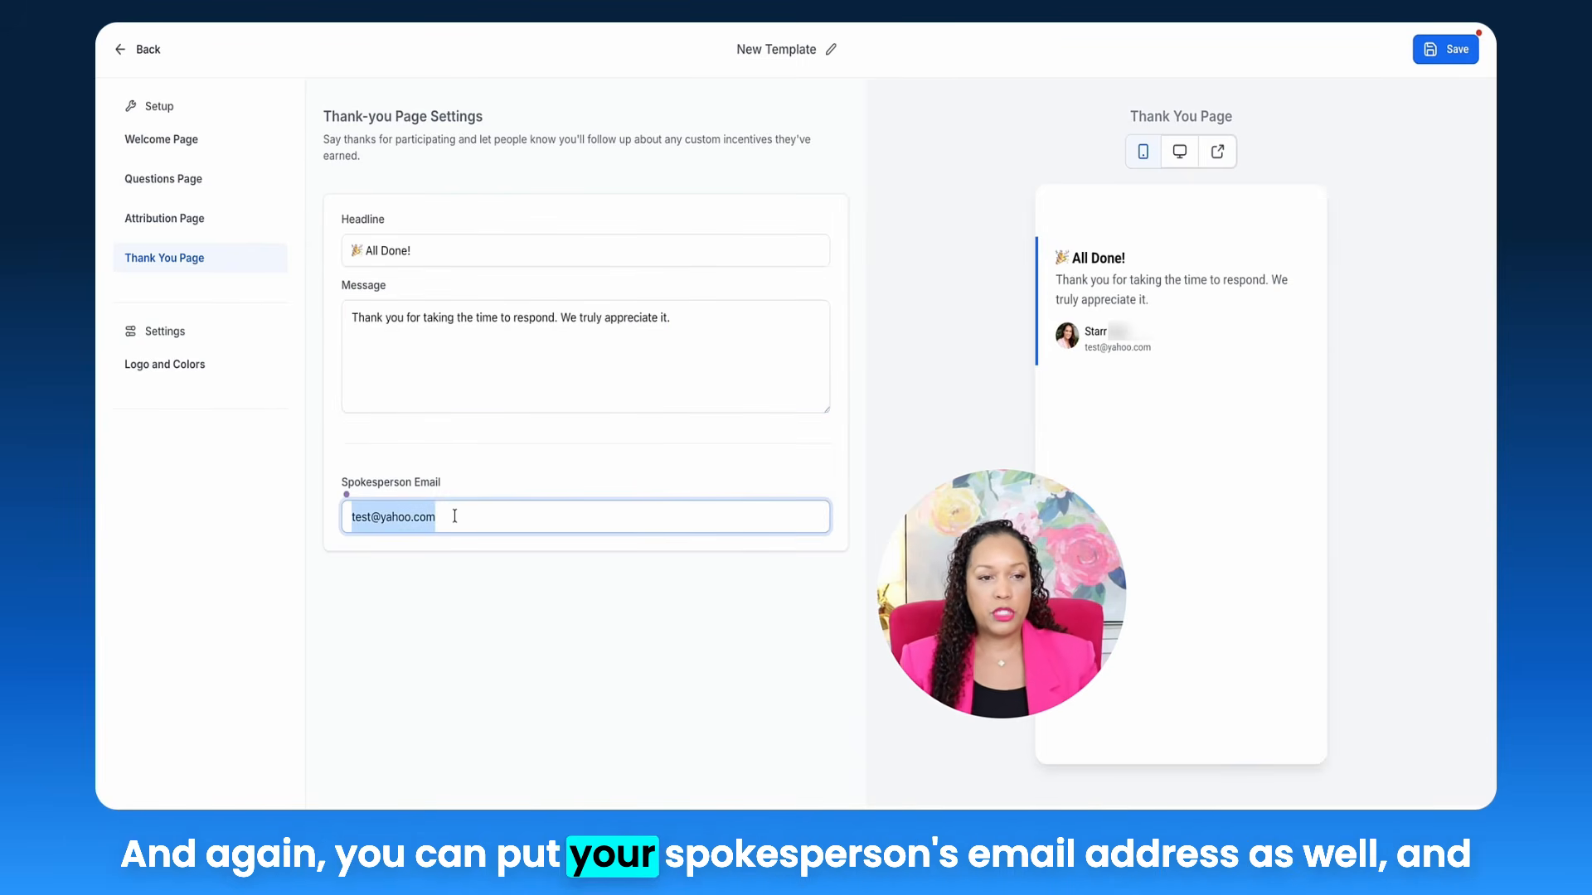
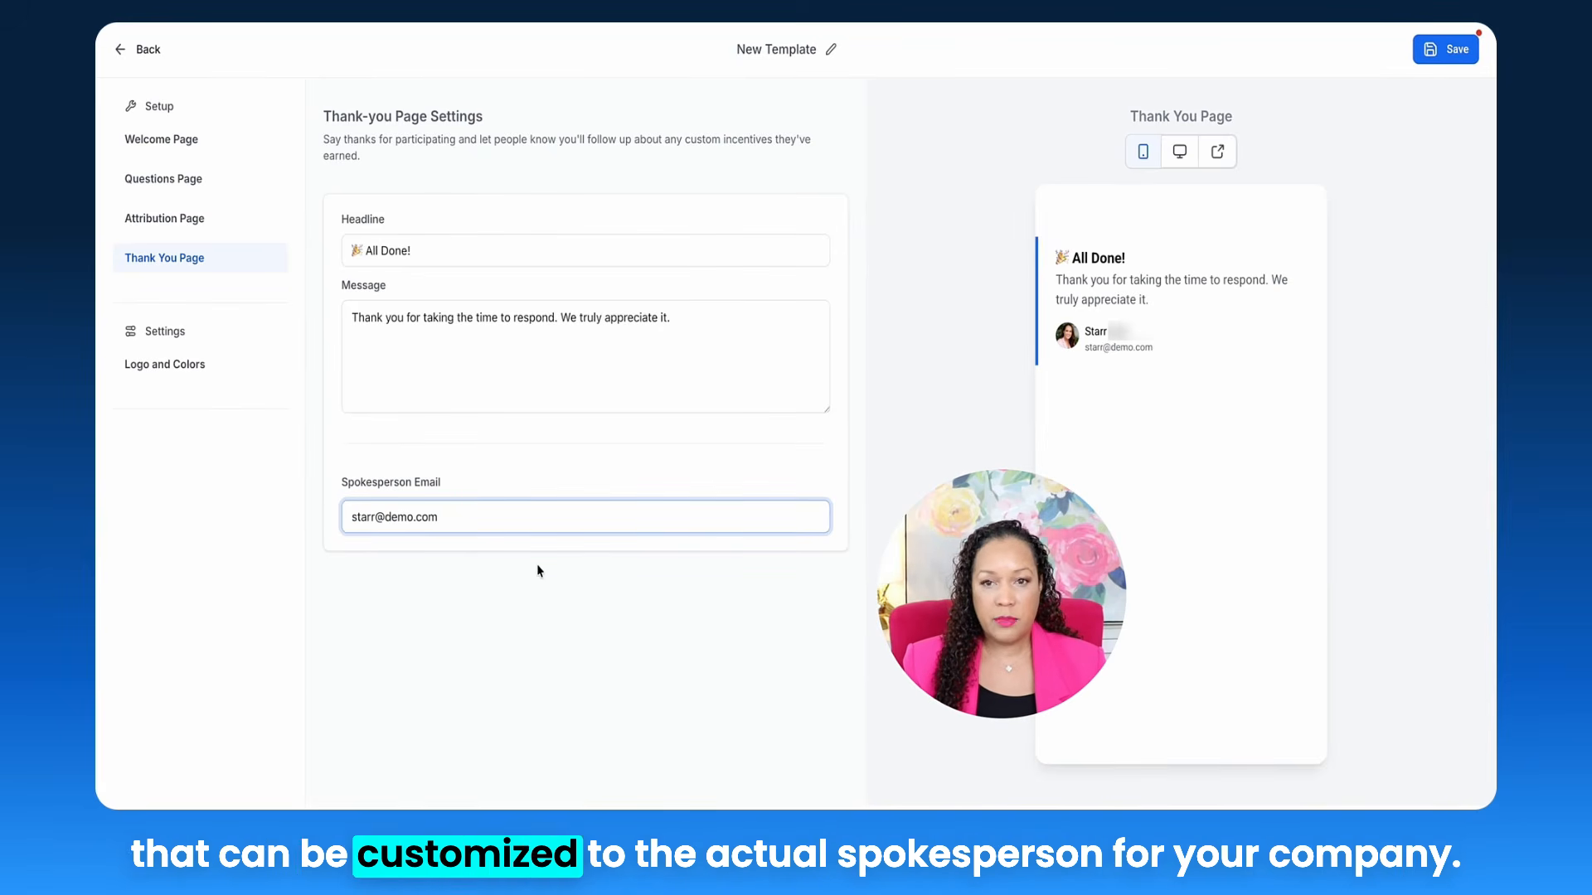
click(536, 563)
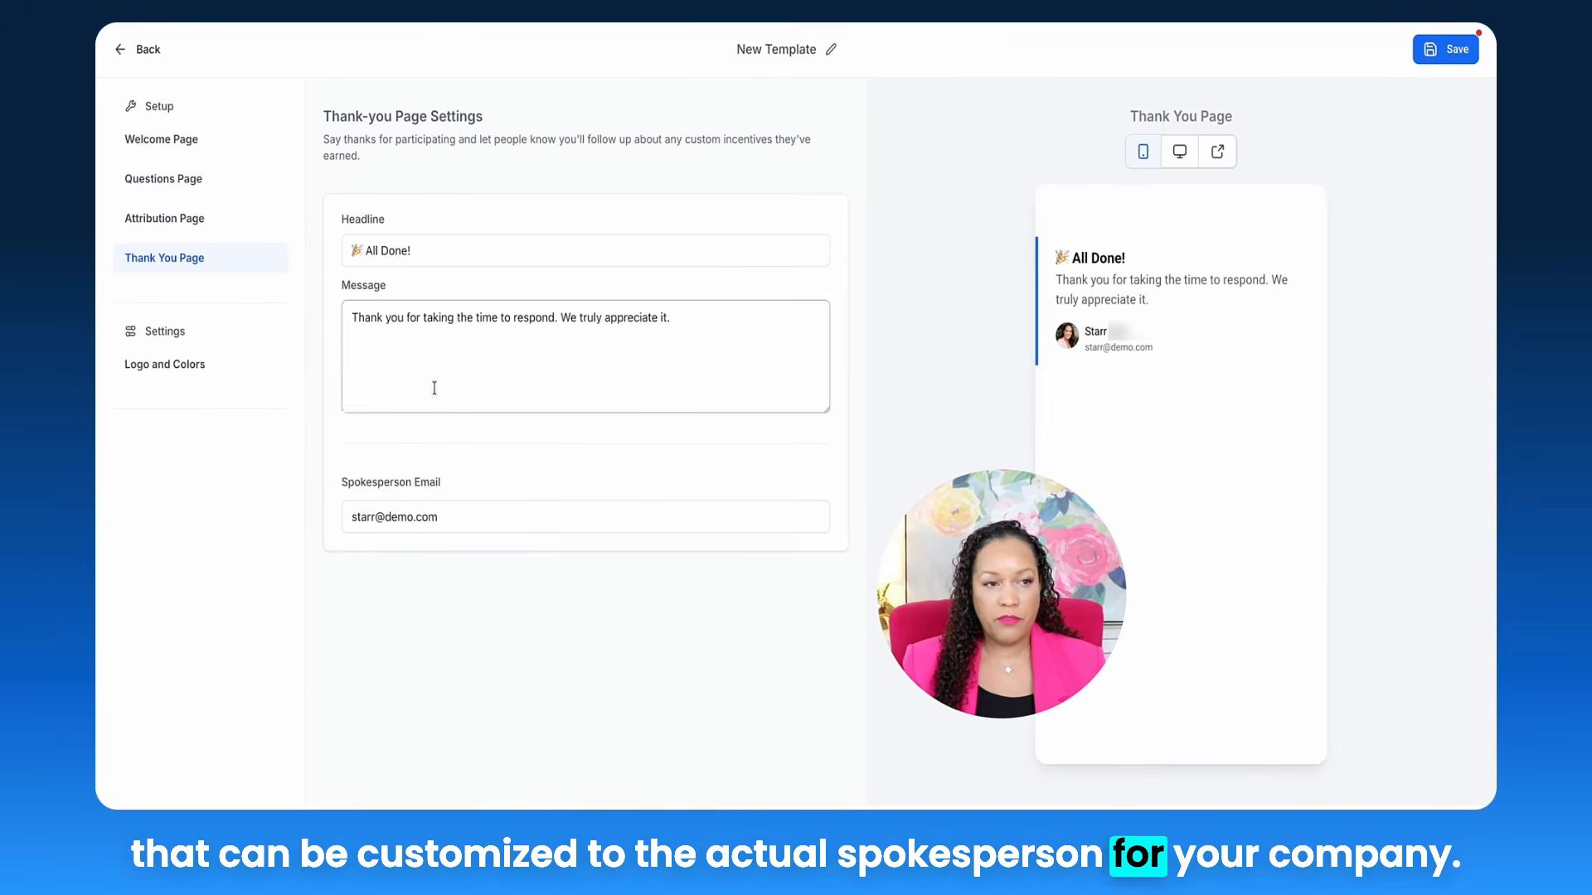
Step: Put a white background behind the logo and set the page background to black #030303
click(190, 371)
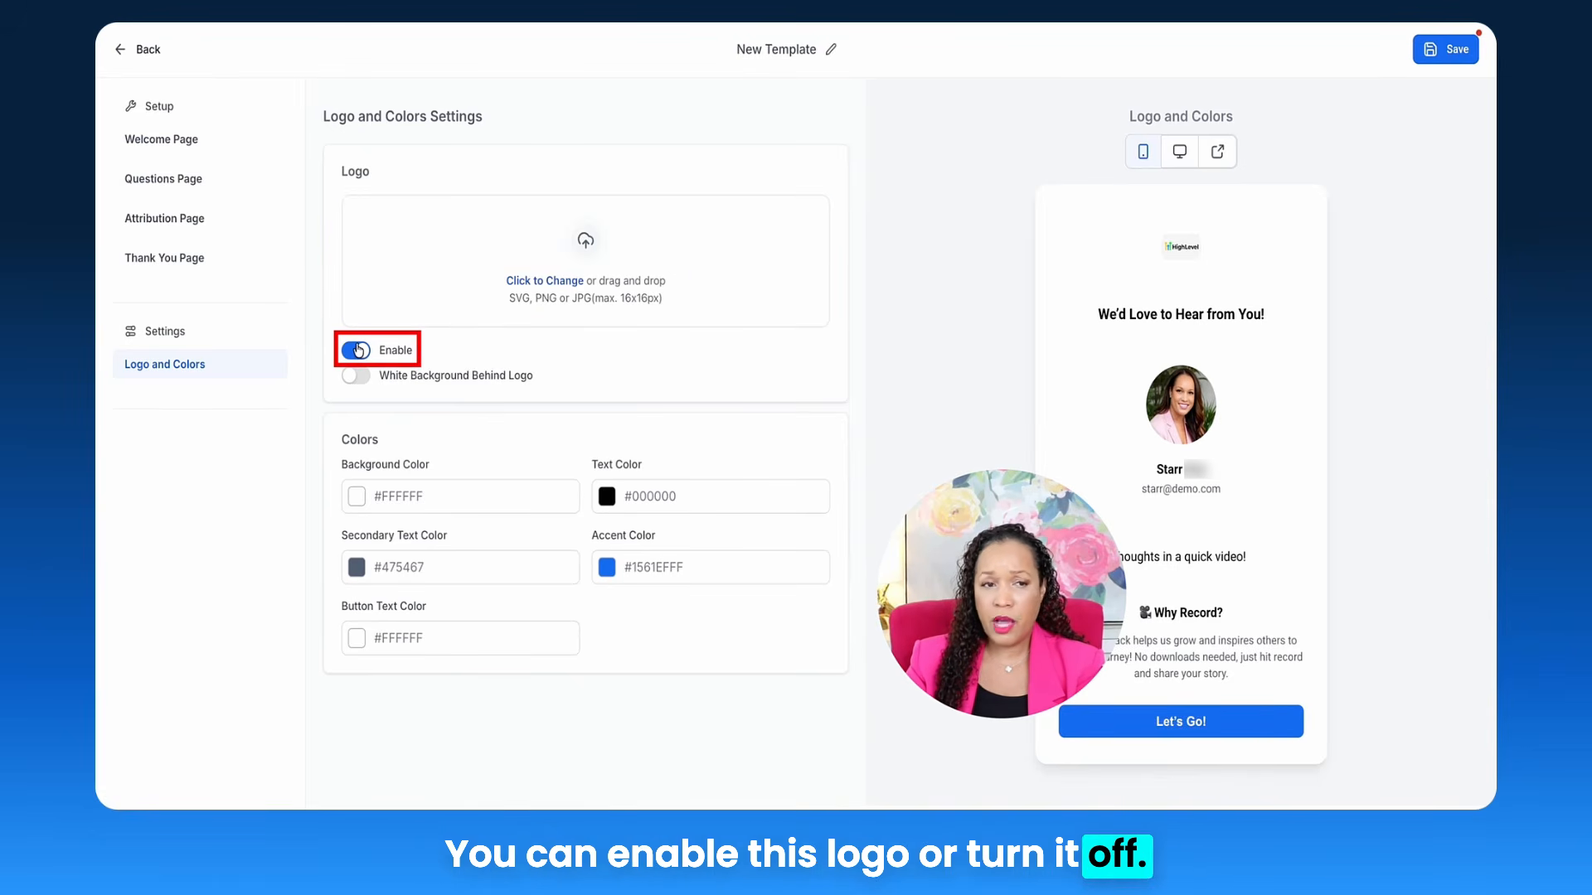
click(358, 376)
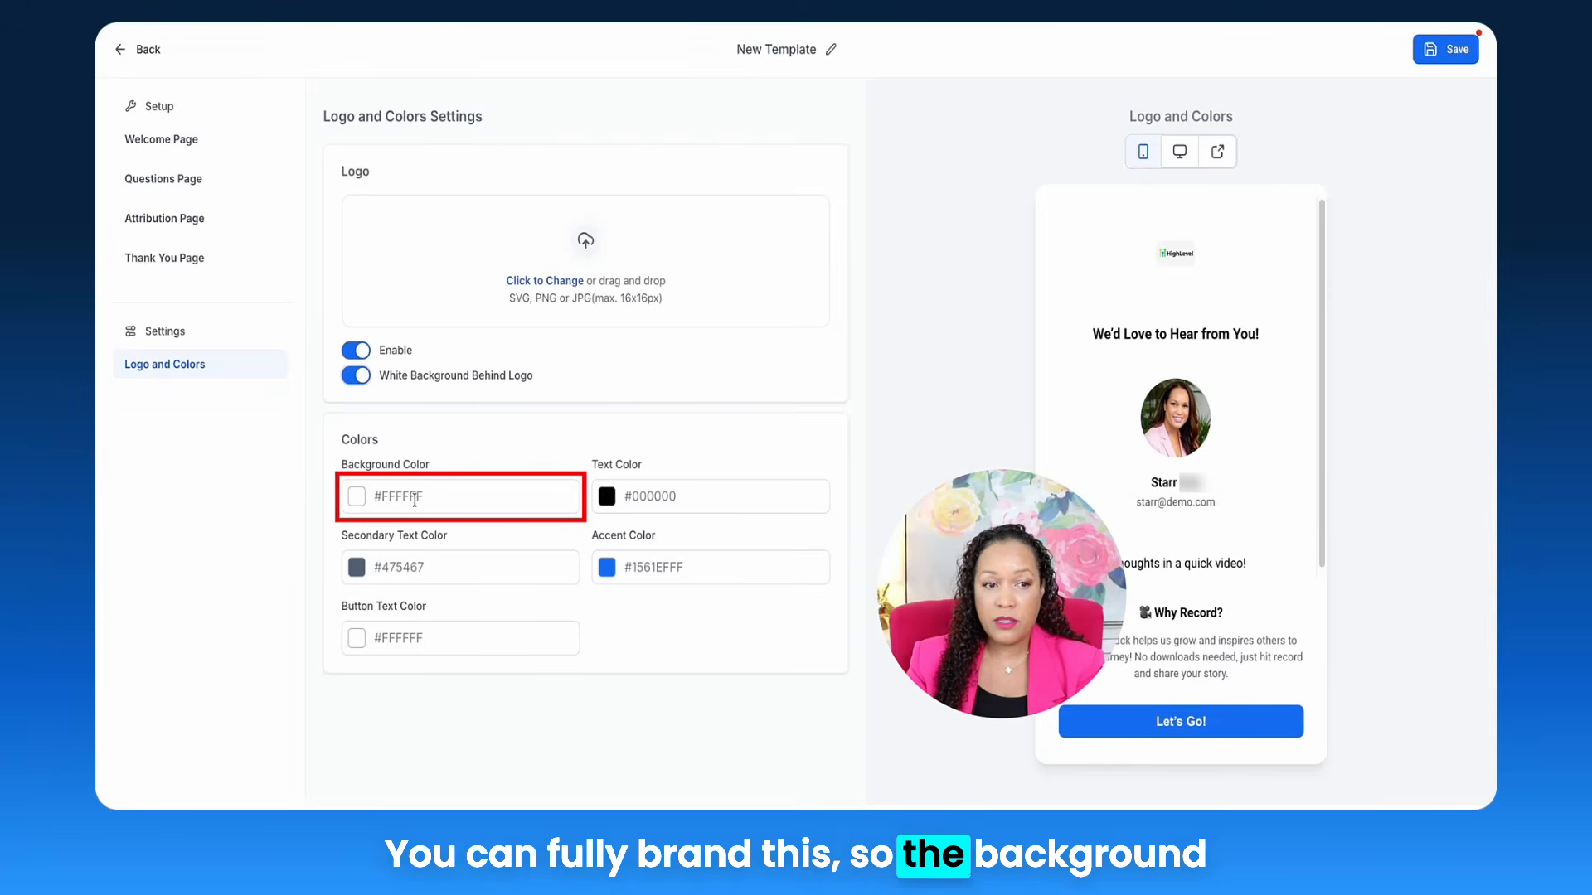
click(360, 503)
click(269, 674)
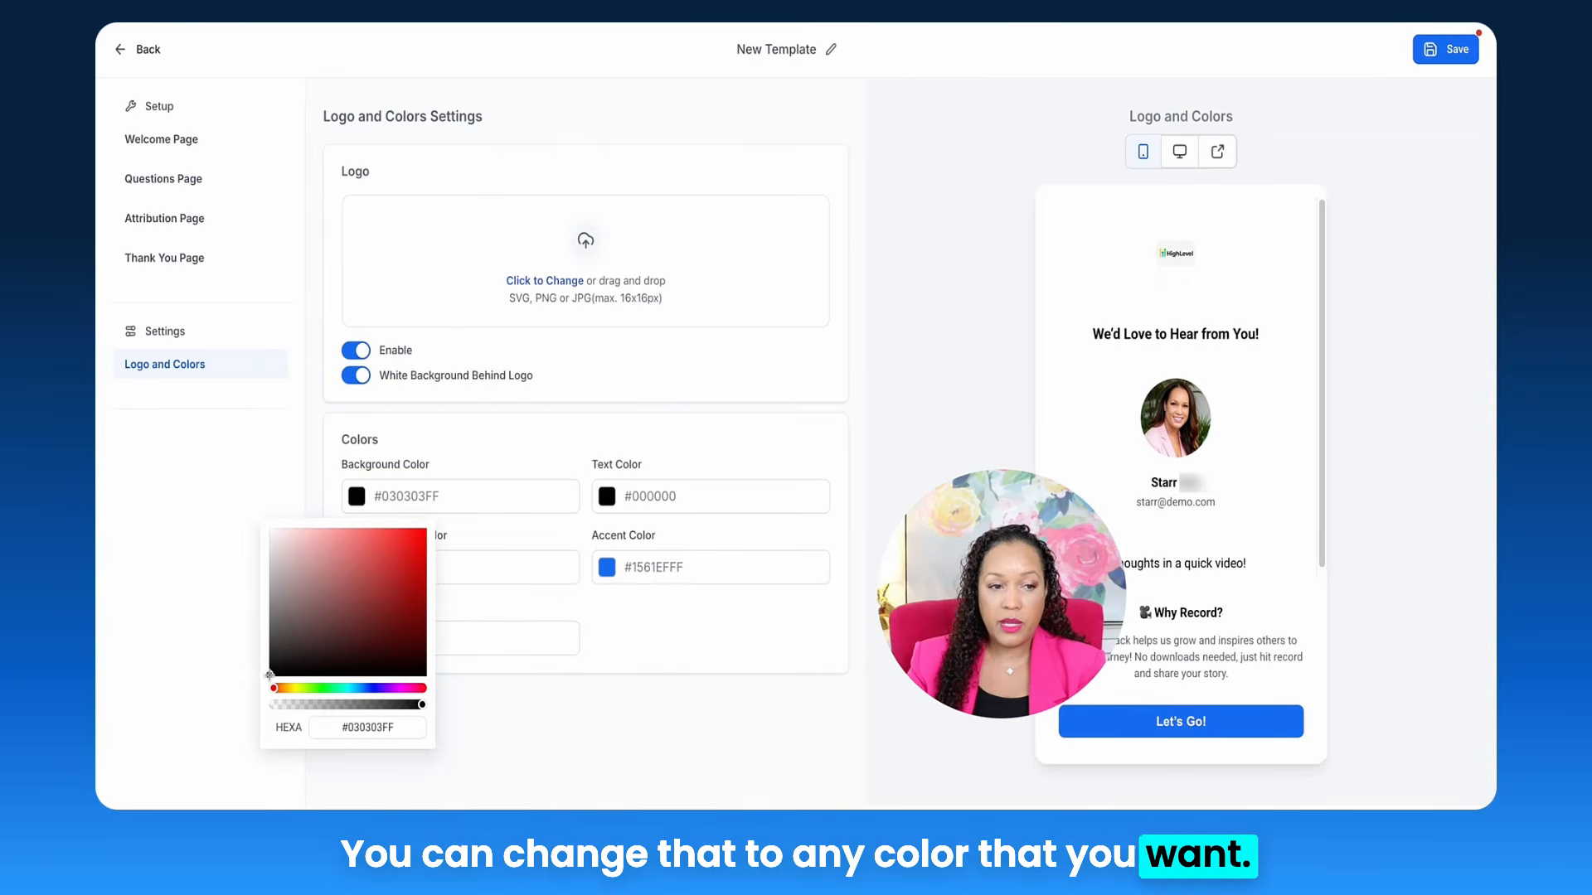
click(575, 685)
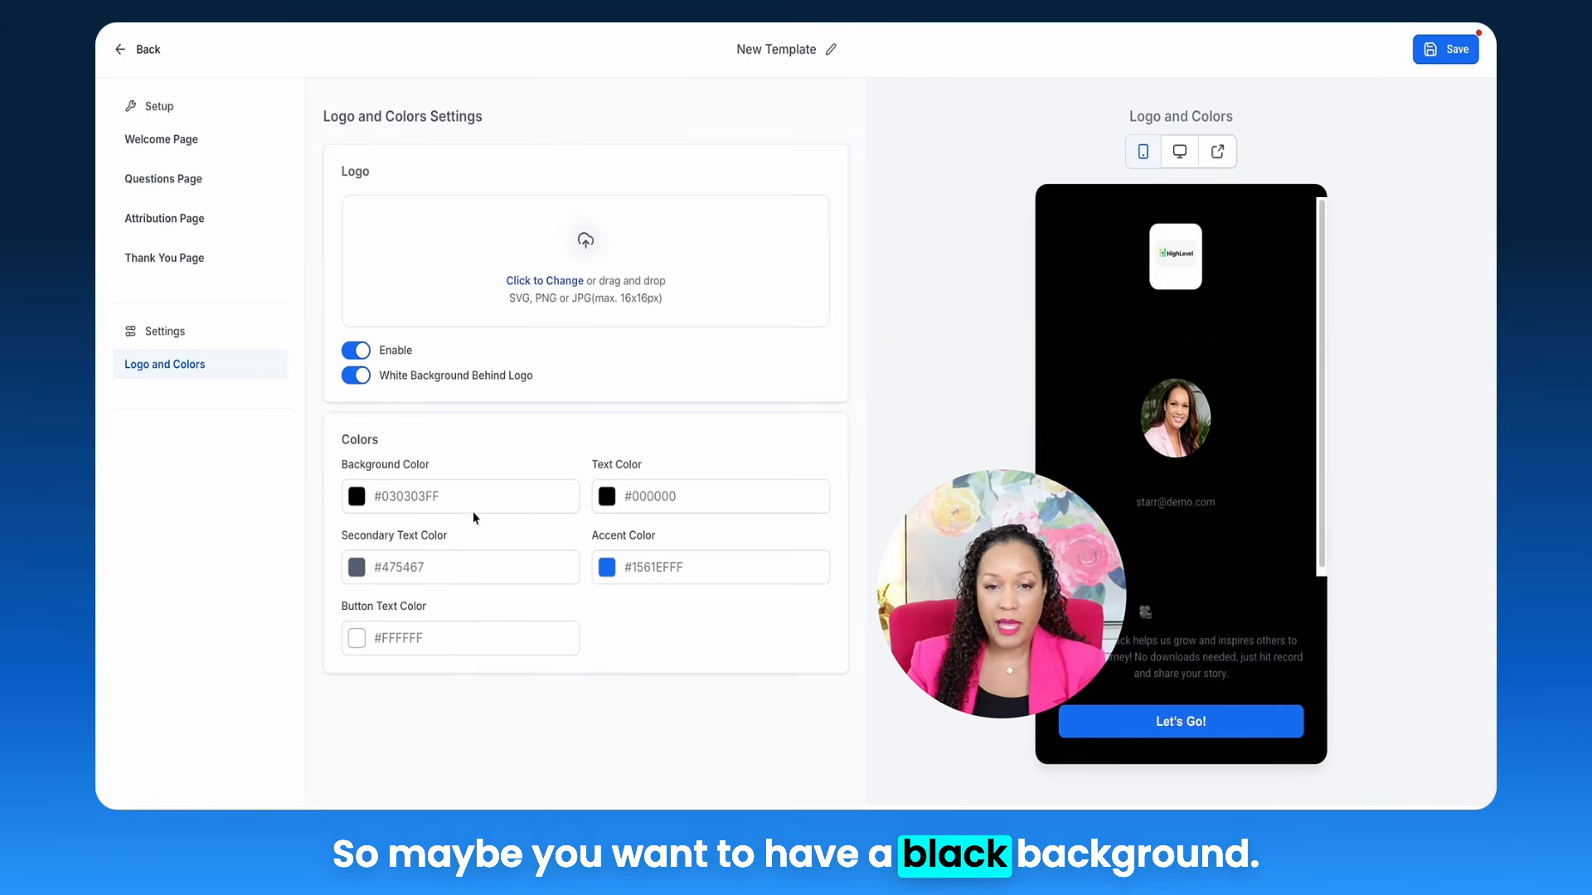
Step: Make the text white, set a purple #4F15EF accent, and save the collector
click(607, 496)
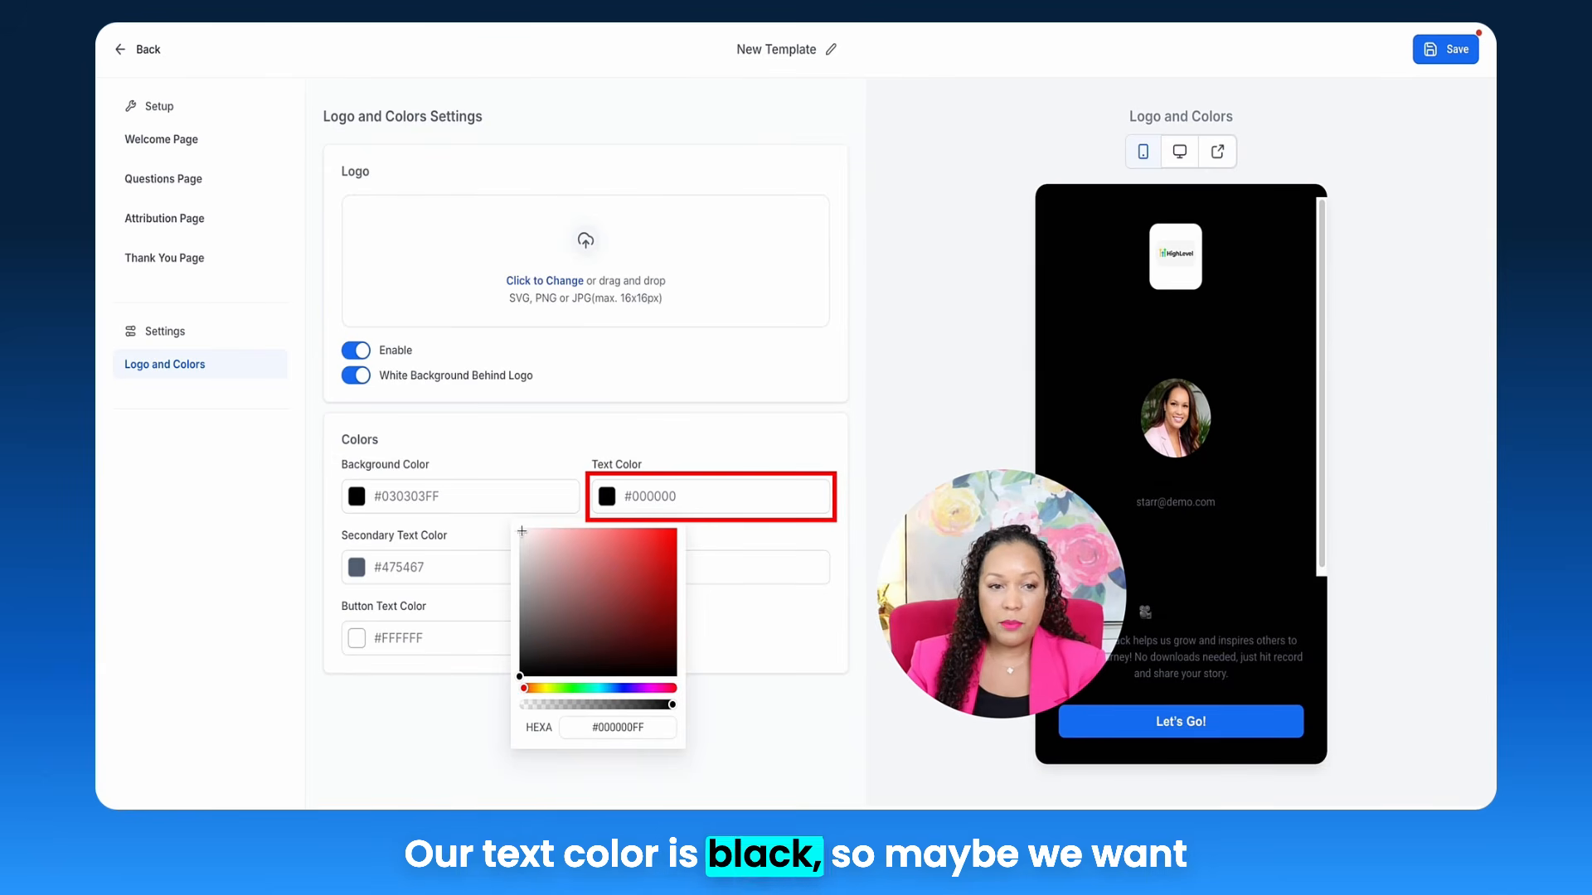
click(523, 537)
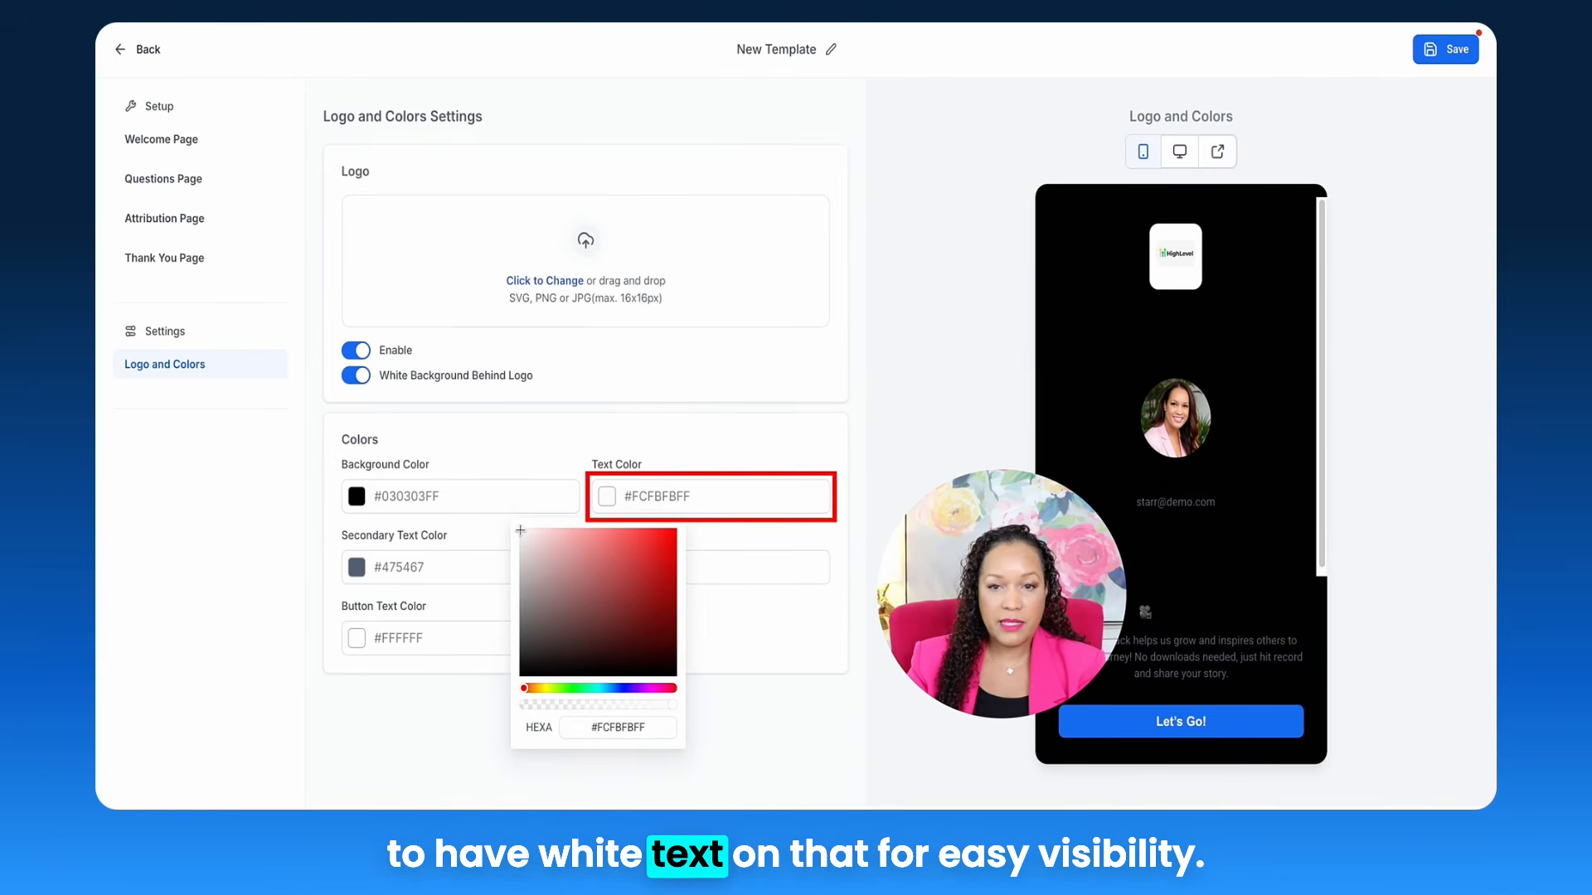
click(666, 516)
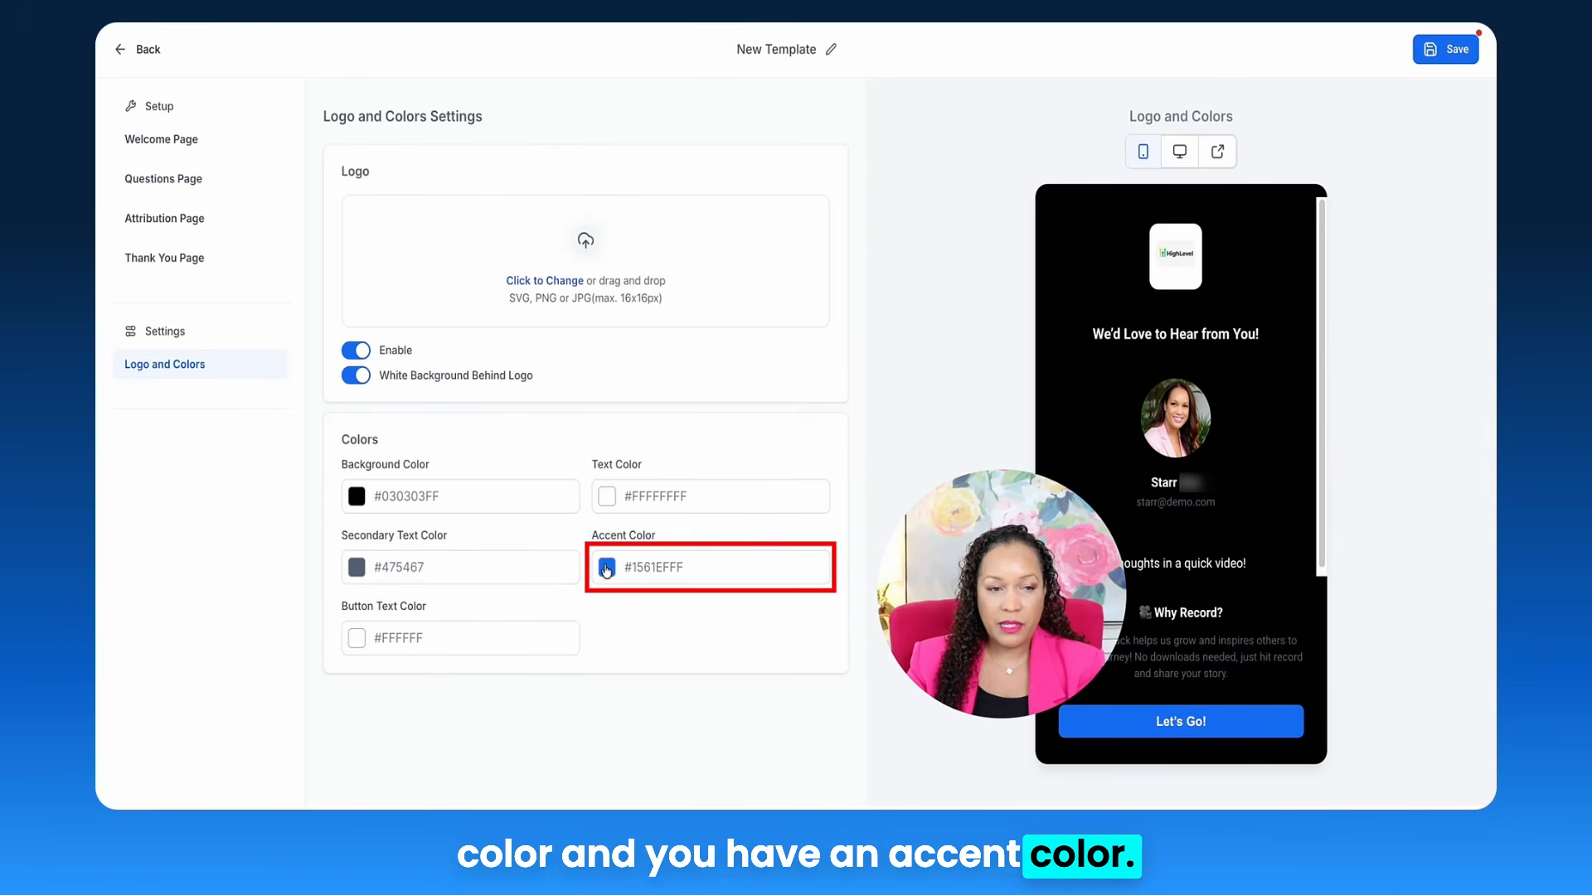
click(606, 567)
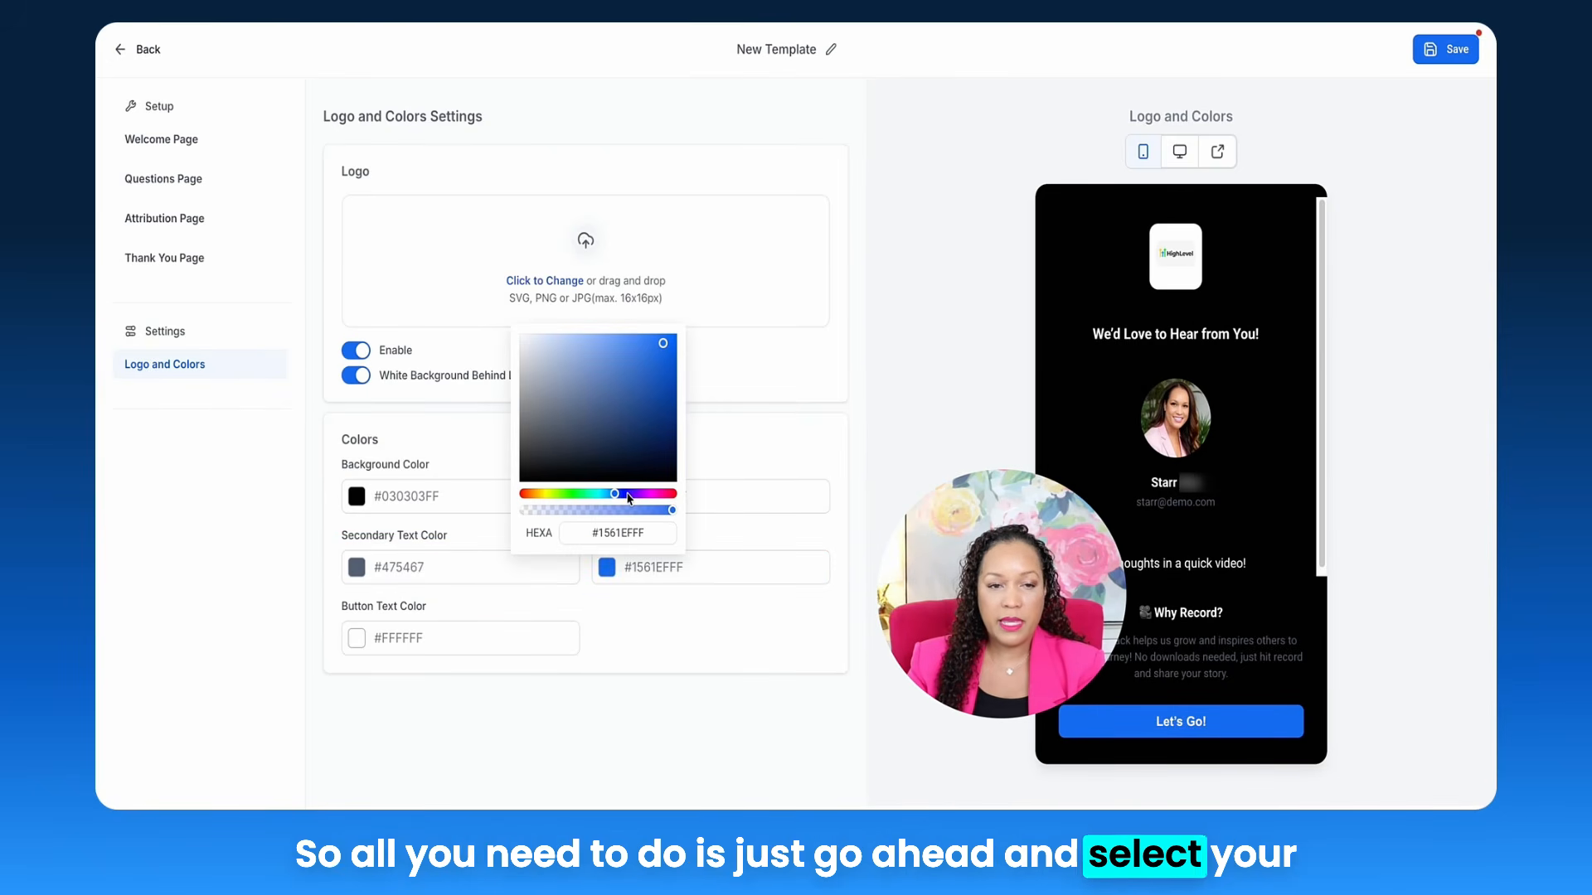
click(635, 494)
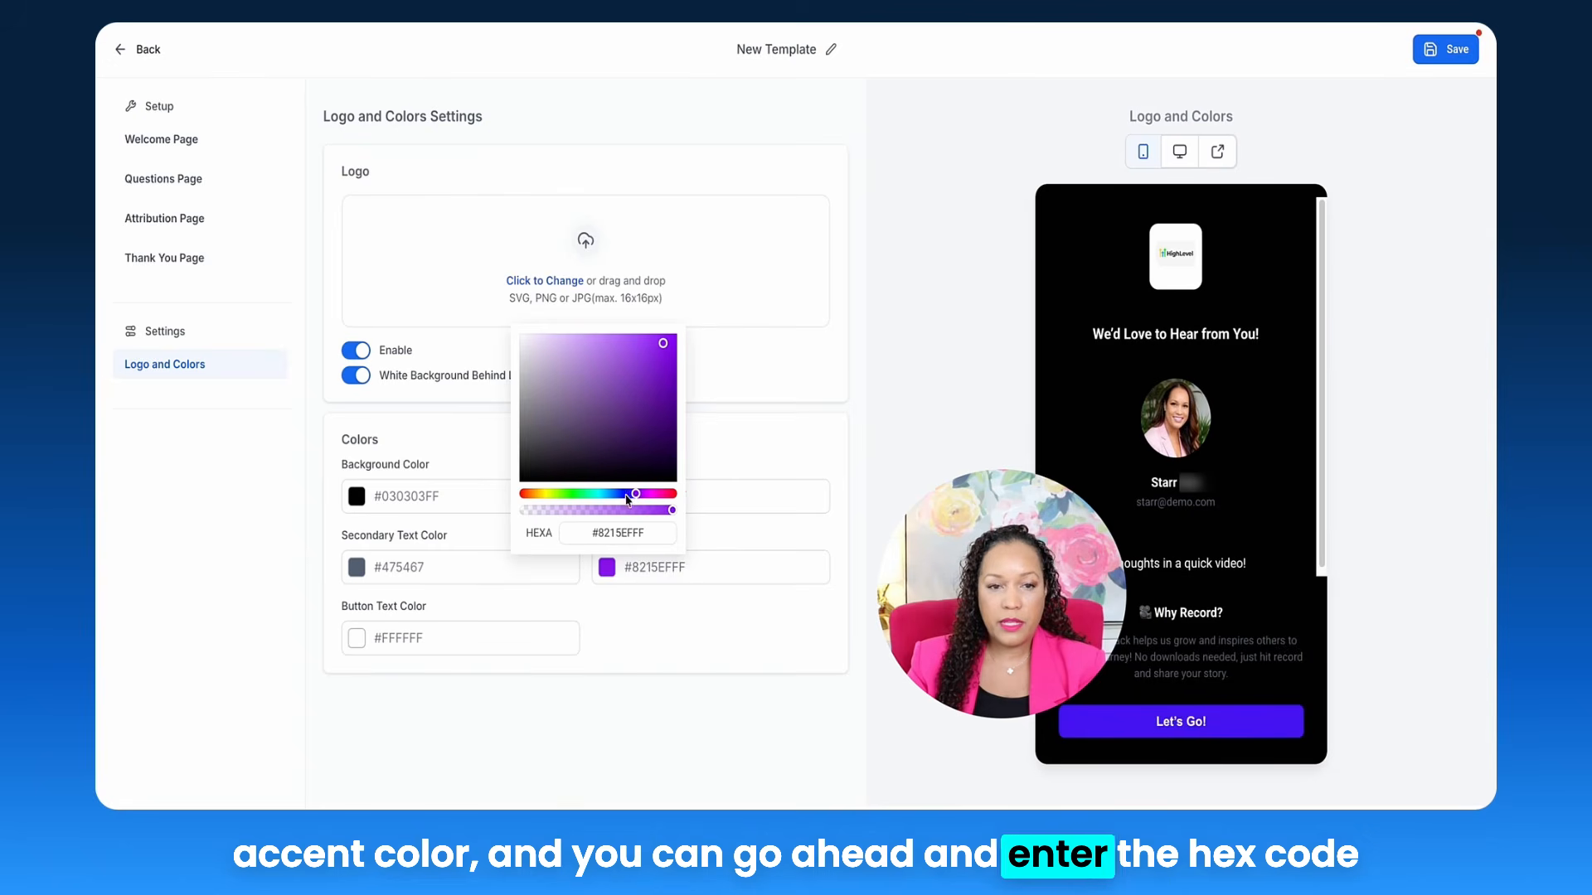
click(629, 494)
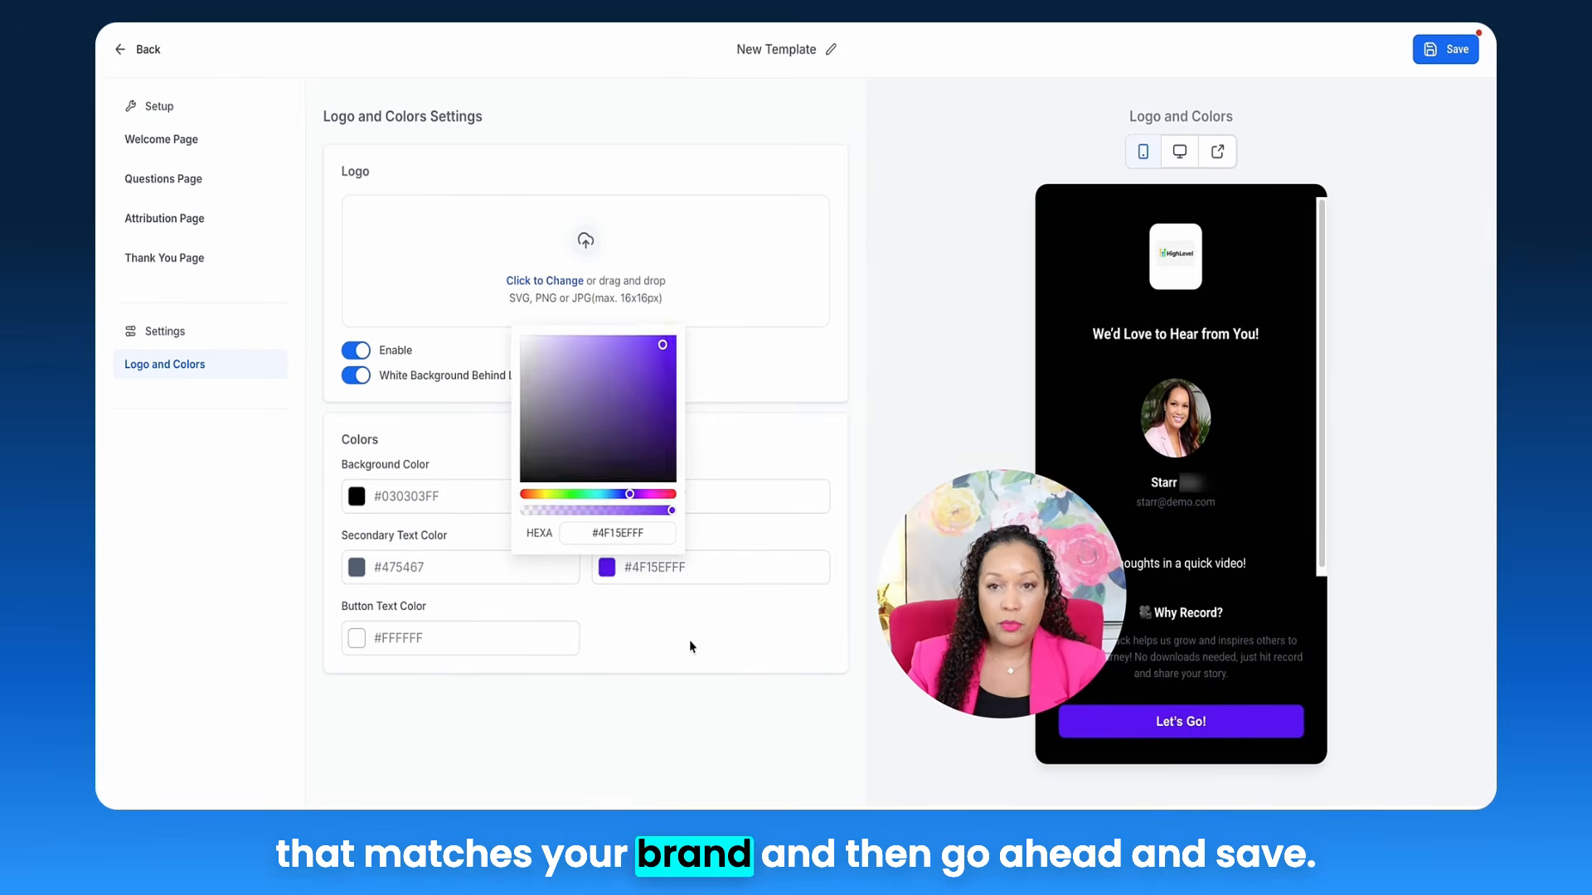
click(689, 639)
click(1437, 51)
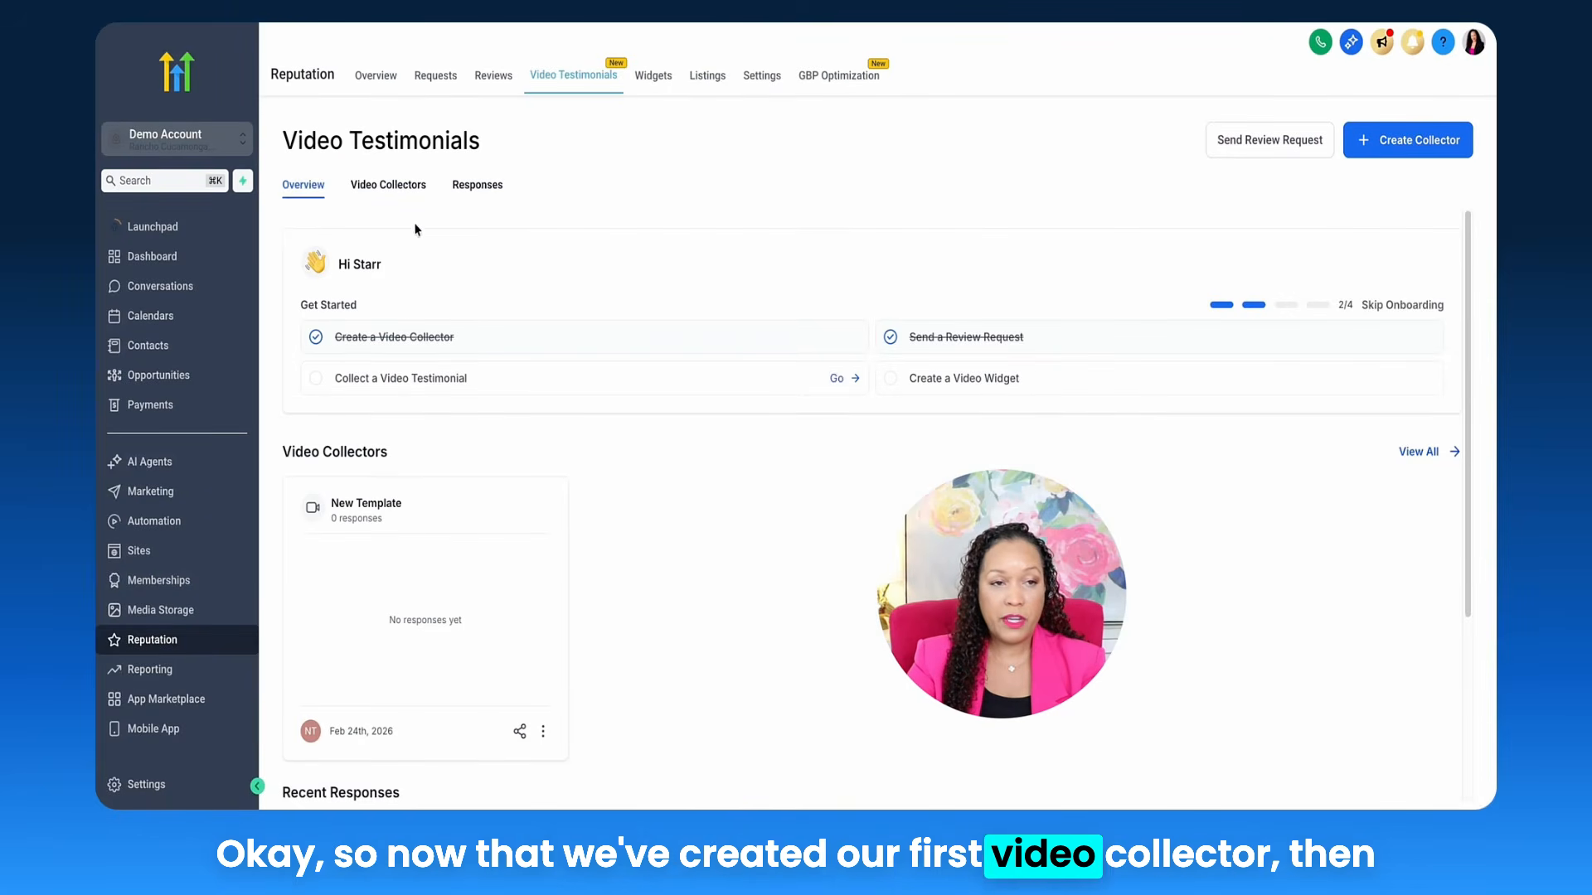
Step: List the video collectors and open the New Template collector's options menu
click(387, 187)
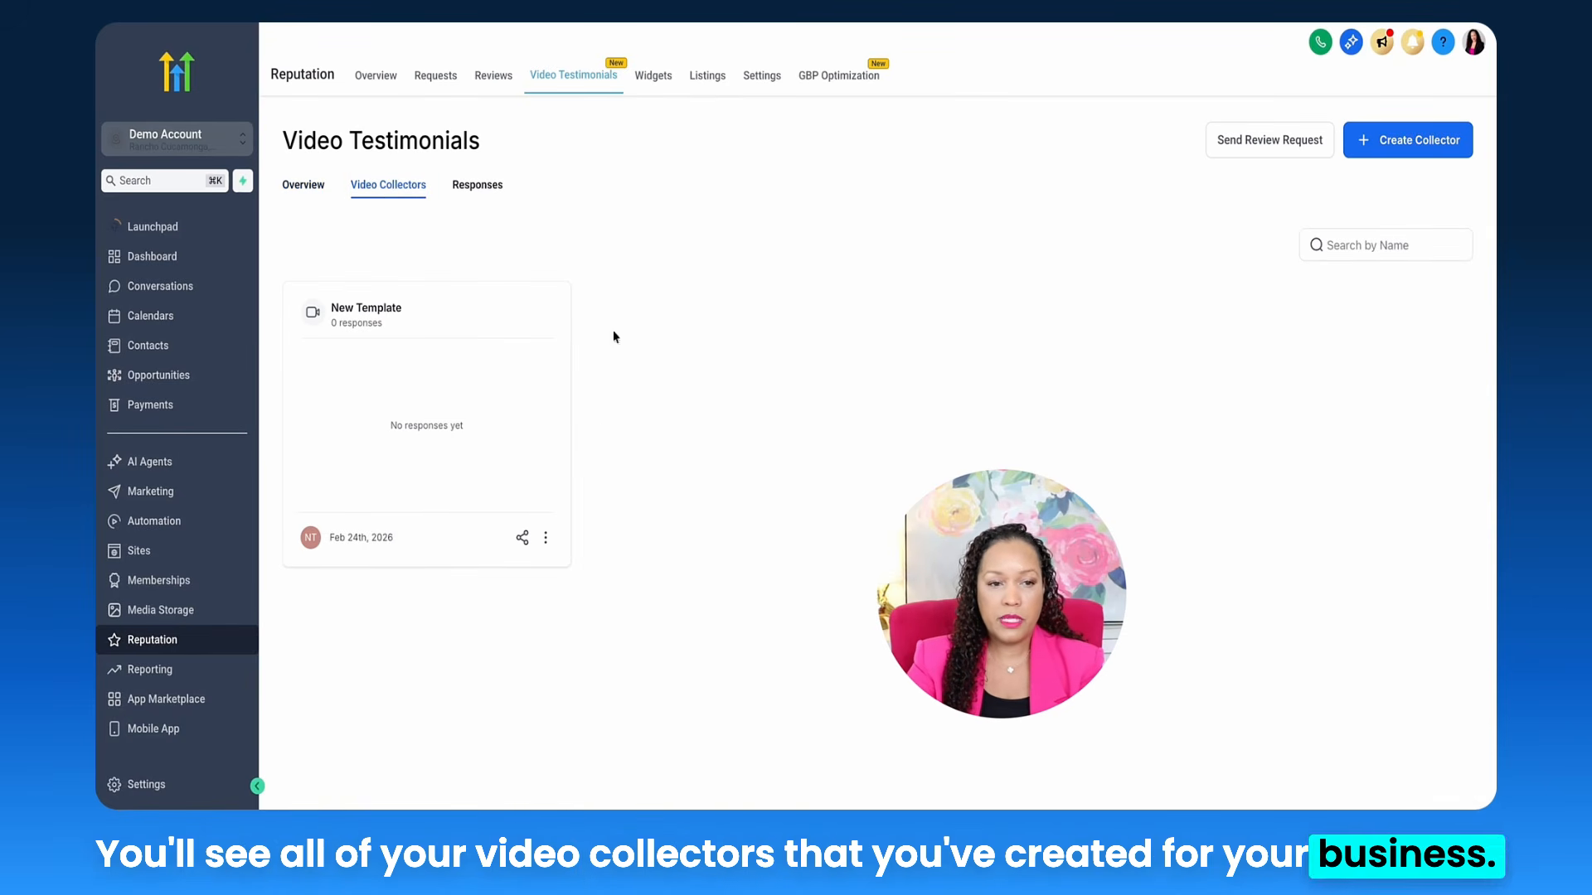
click(546, 541)
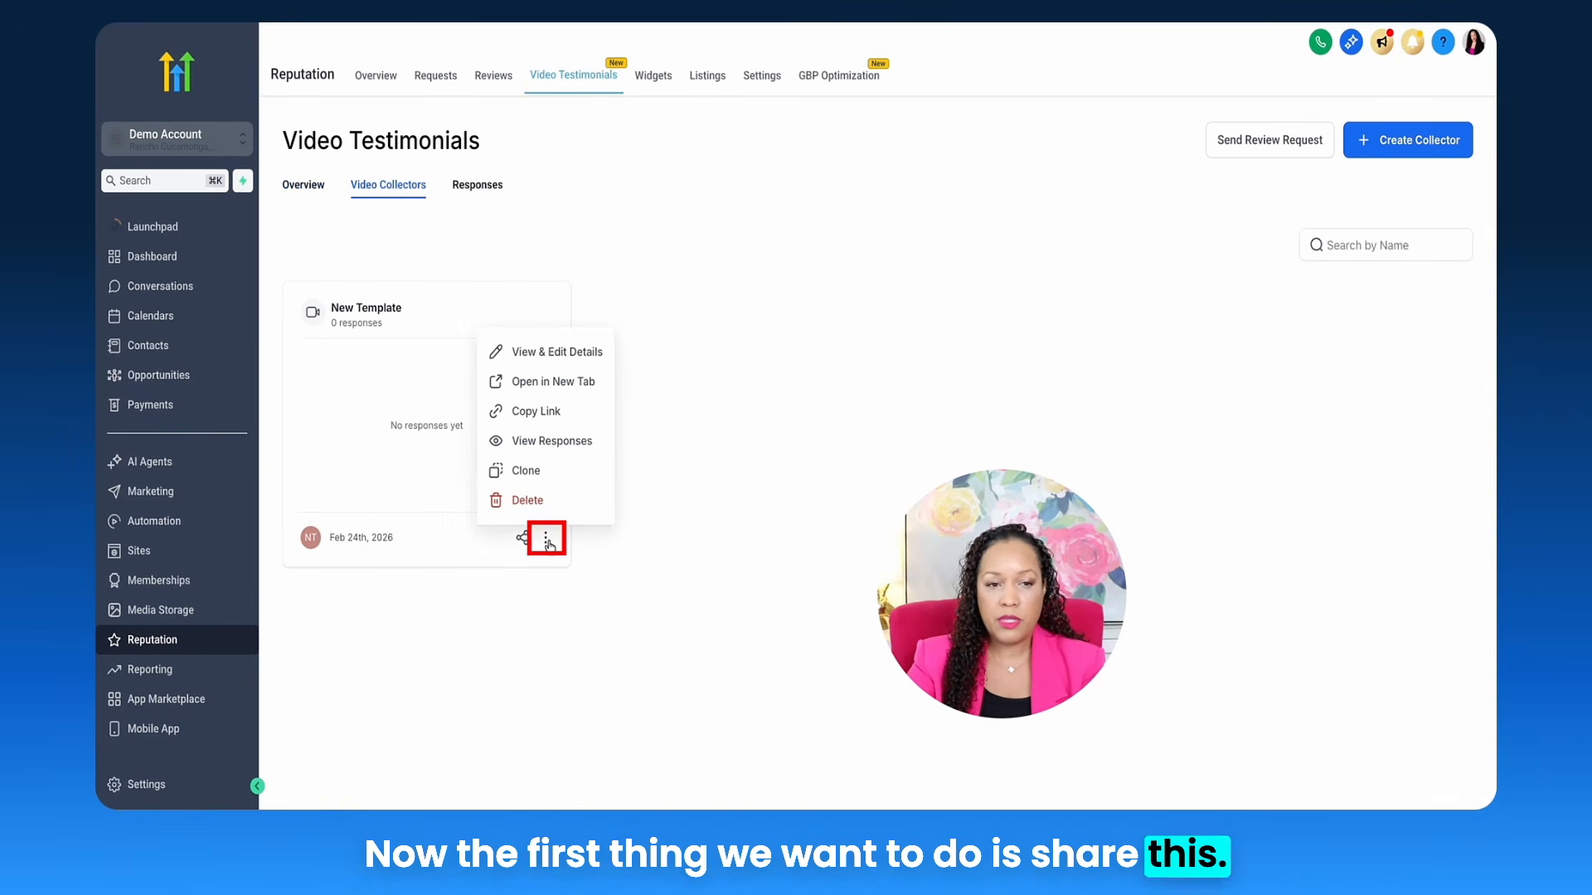
click(546, 540)
click(547, 541)
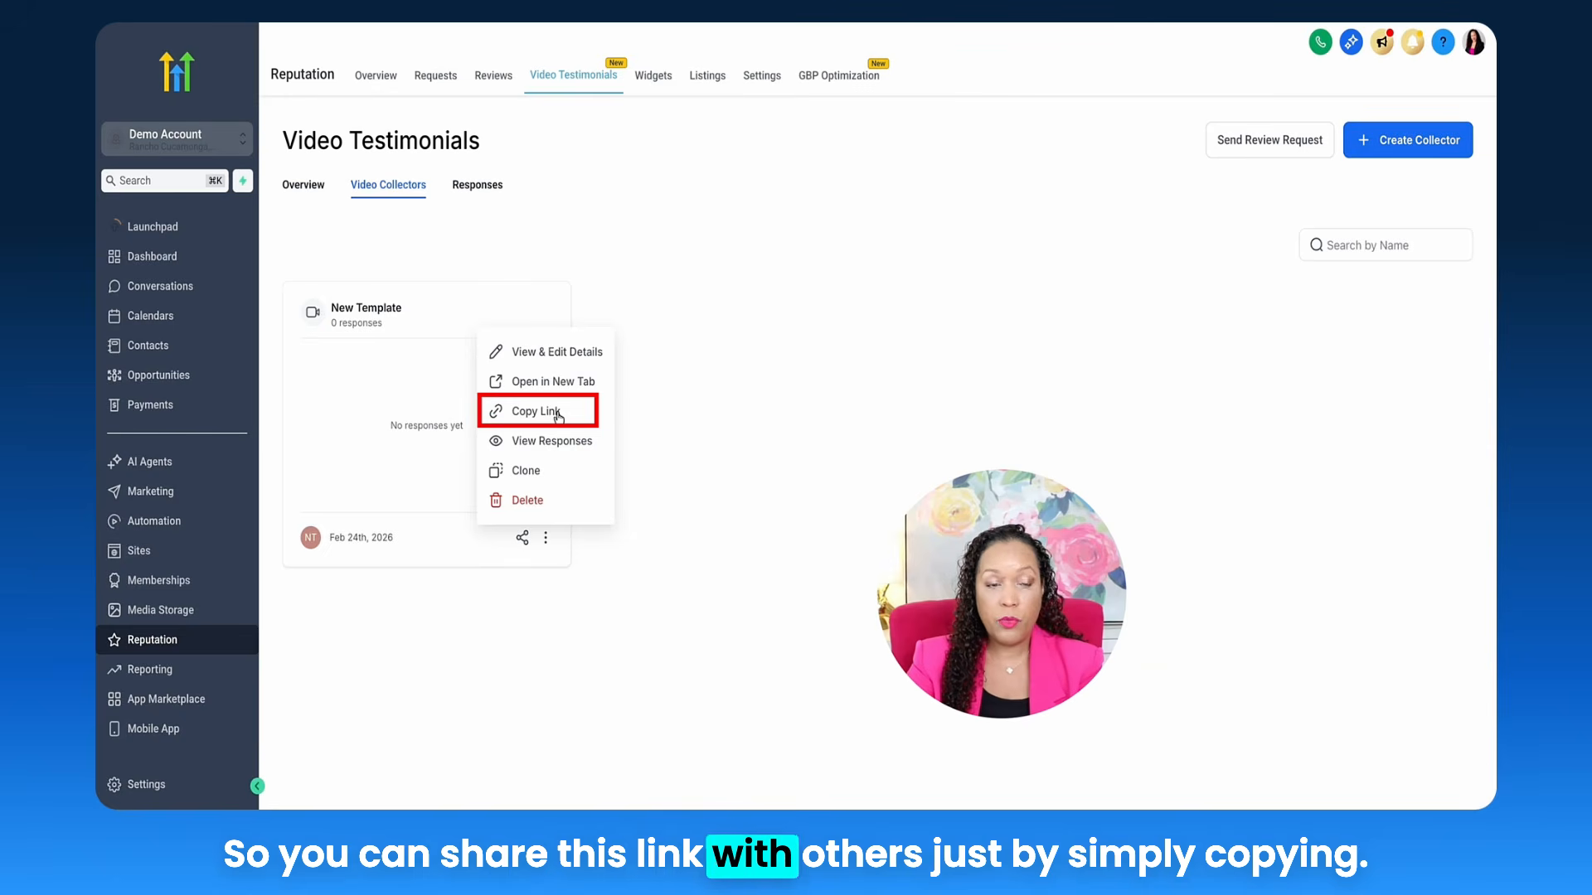
Step: Copy the collector link and open a review request, comparing its SMS and email templates
click(707, 431)
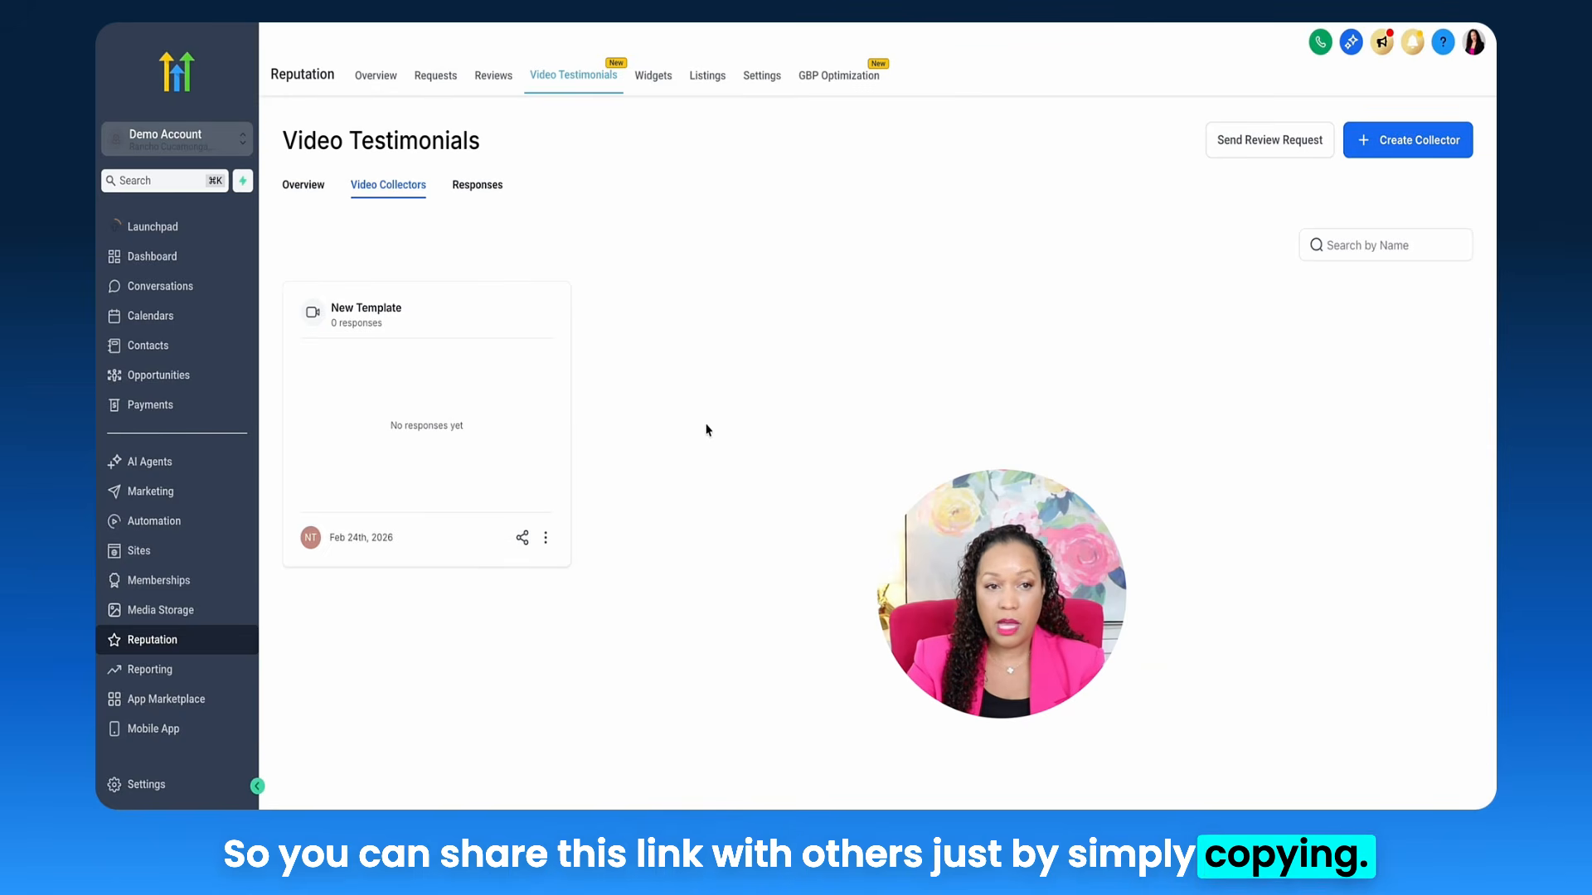
click(521, 539)
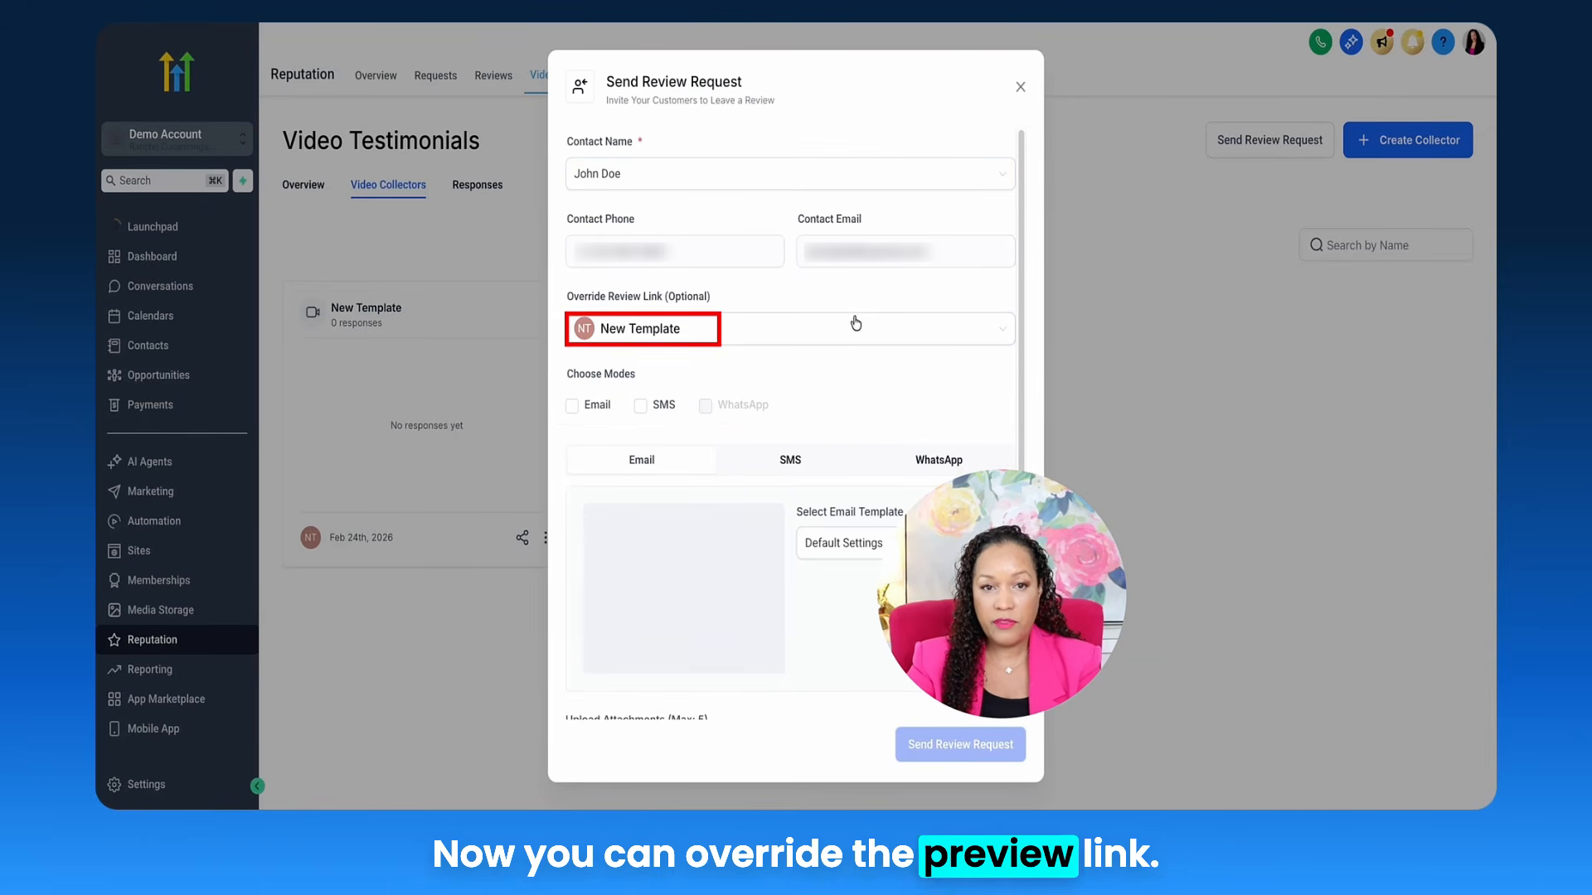
scroll(796, 398, down, 1)
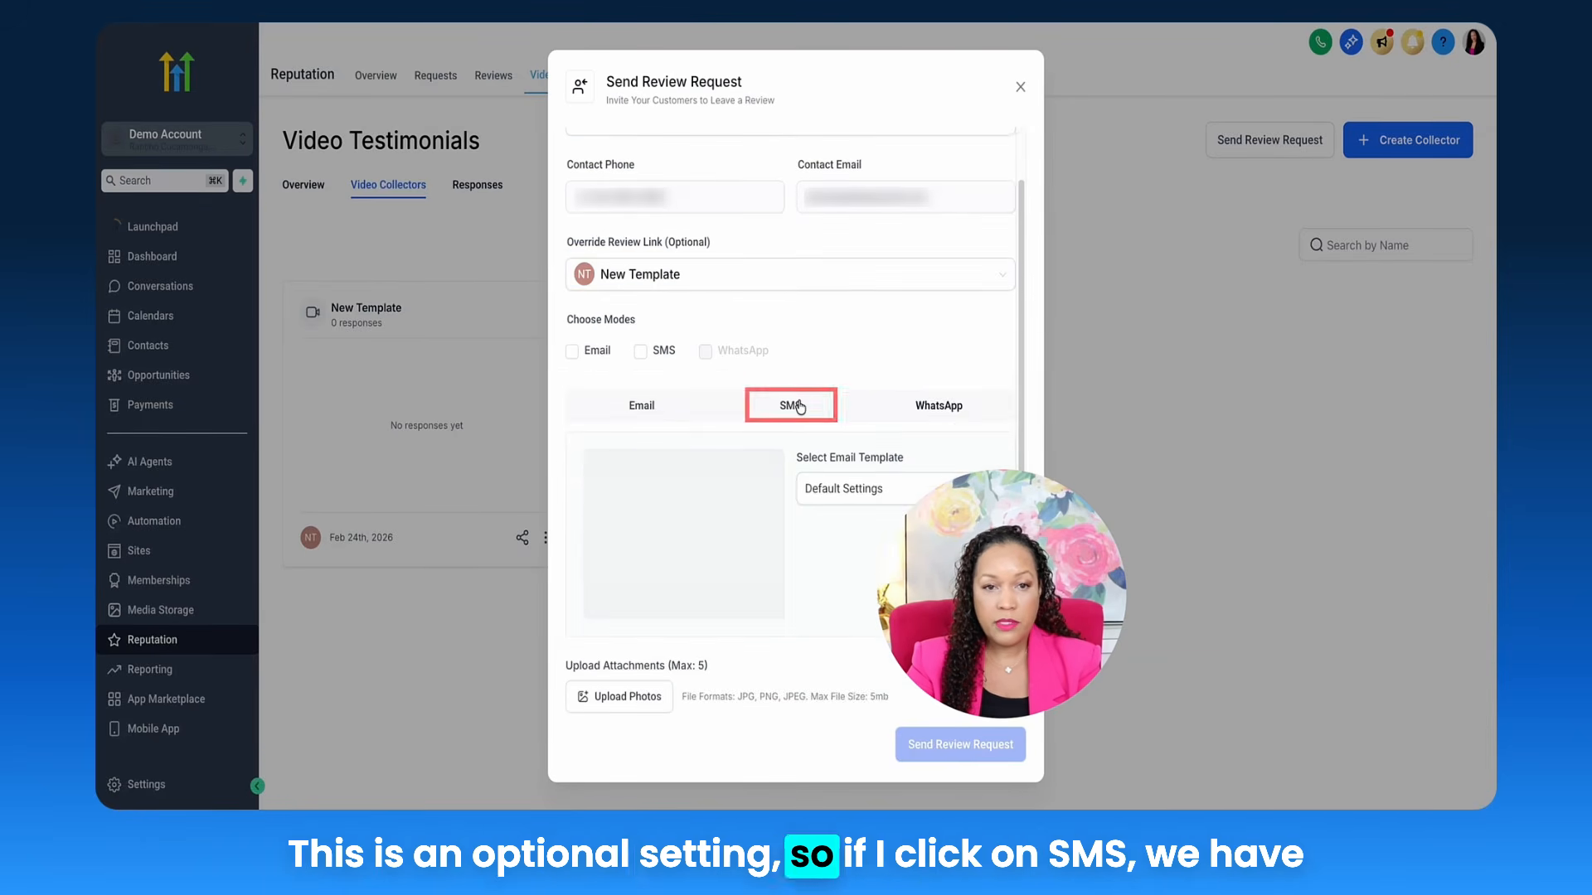
click(799, 405)
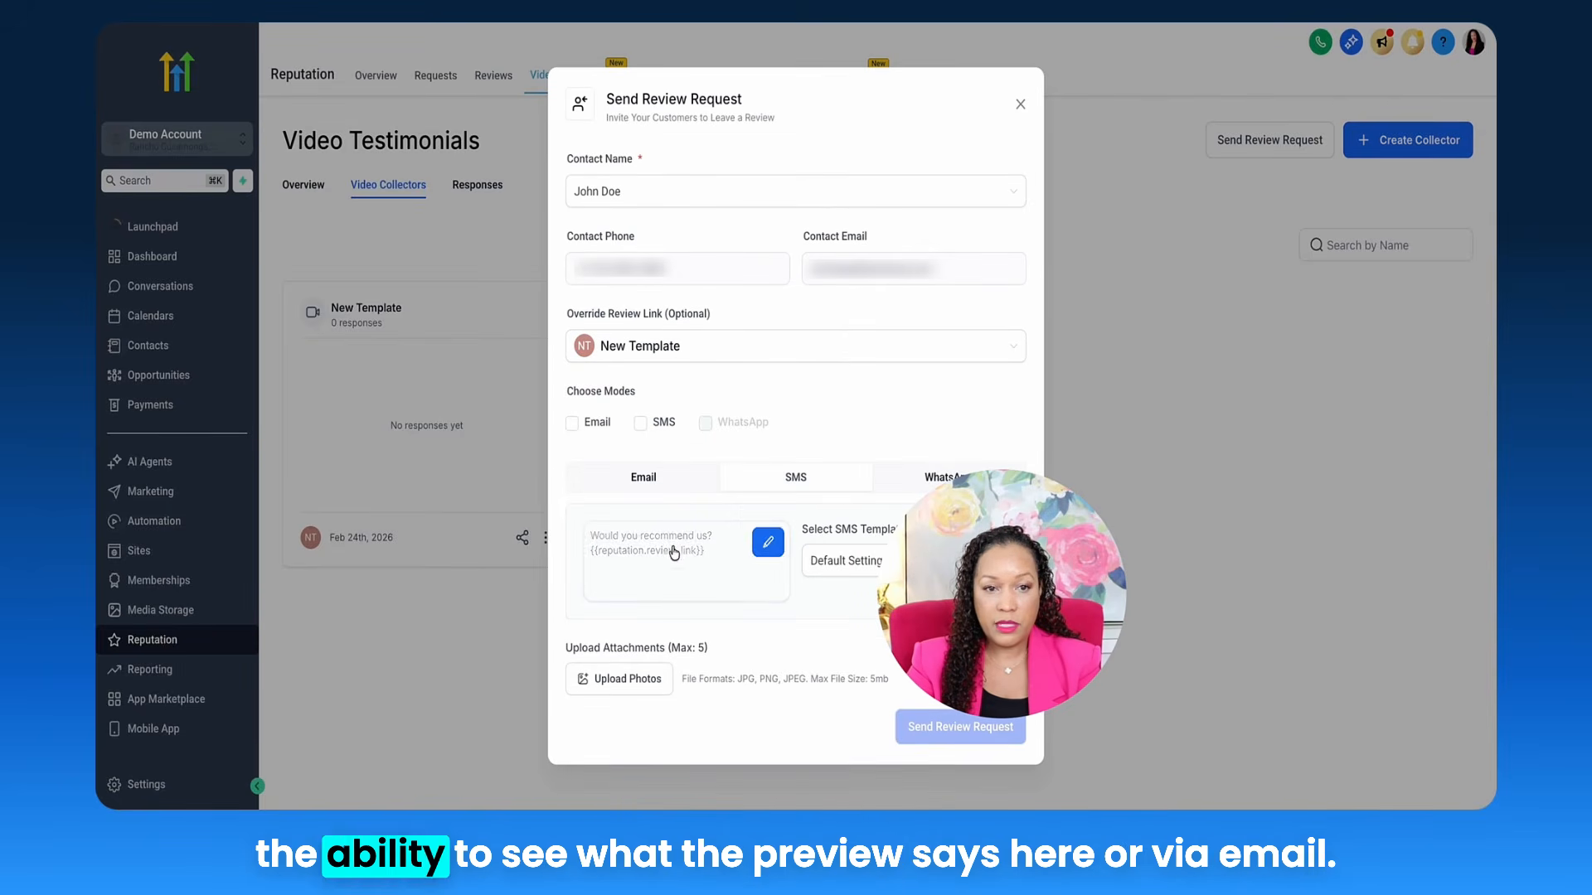
click(660, 483)
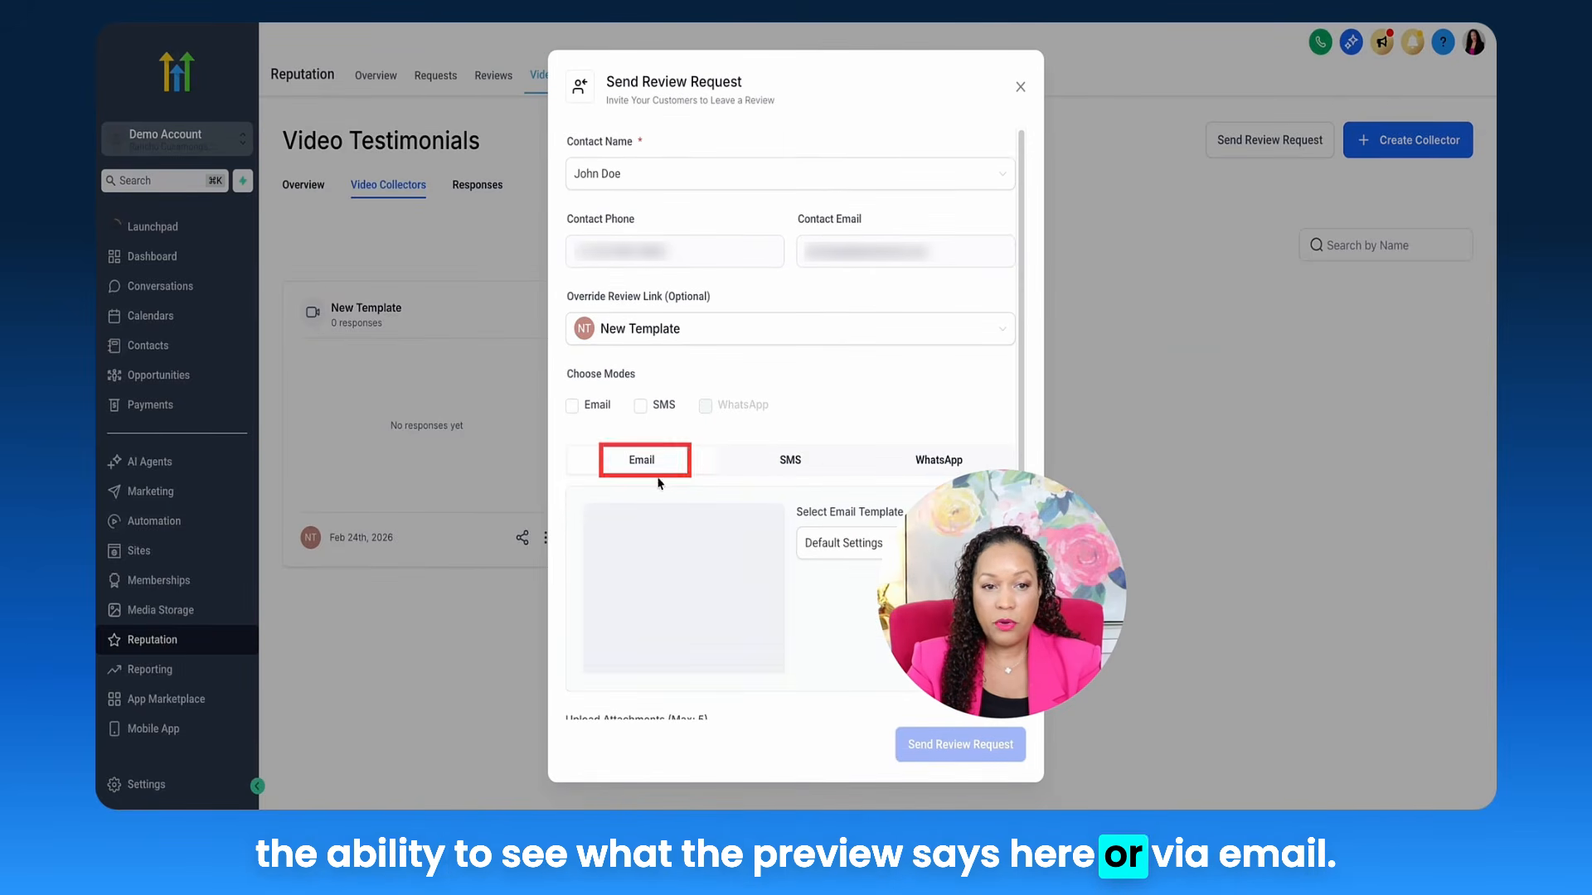
scroll(744, 483, down, 1)
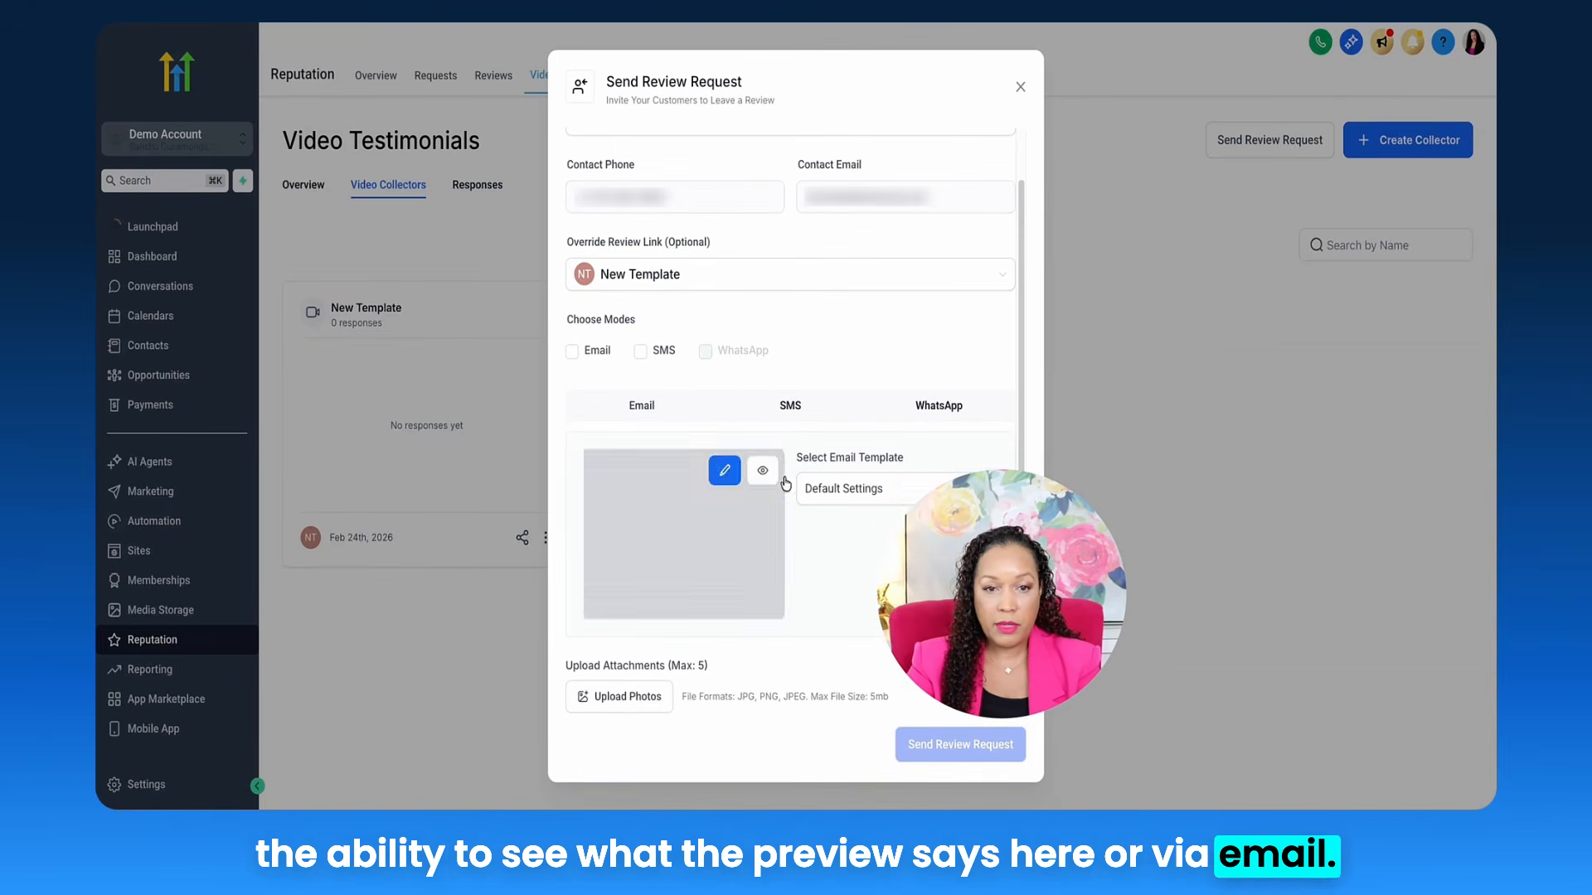
click(912, 491)
click(896, 378)
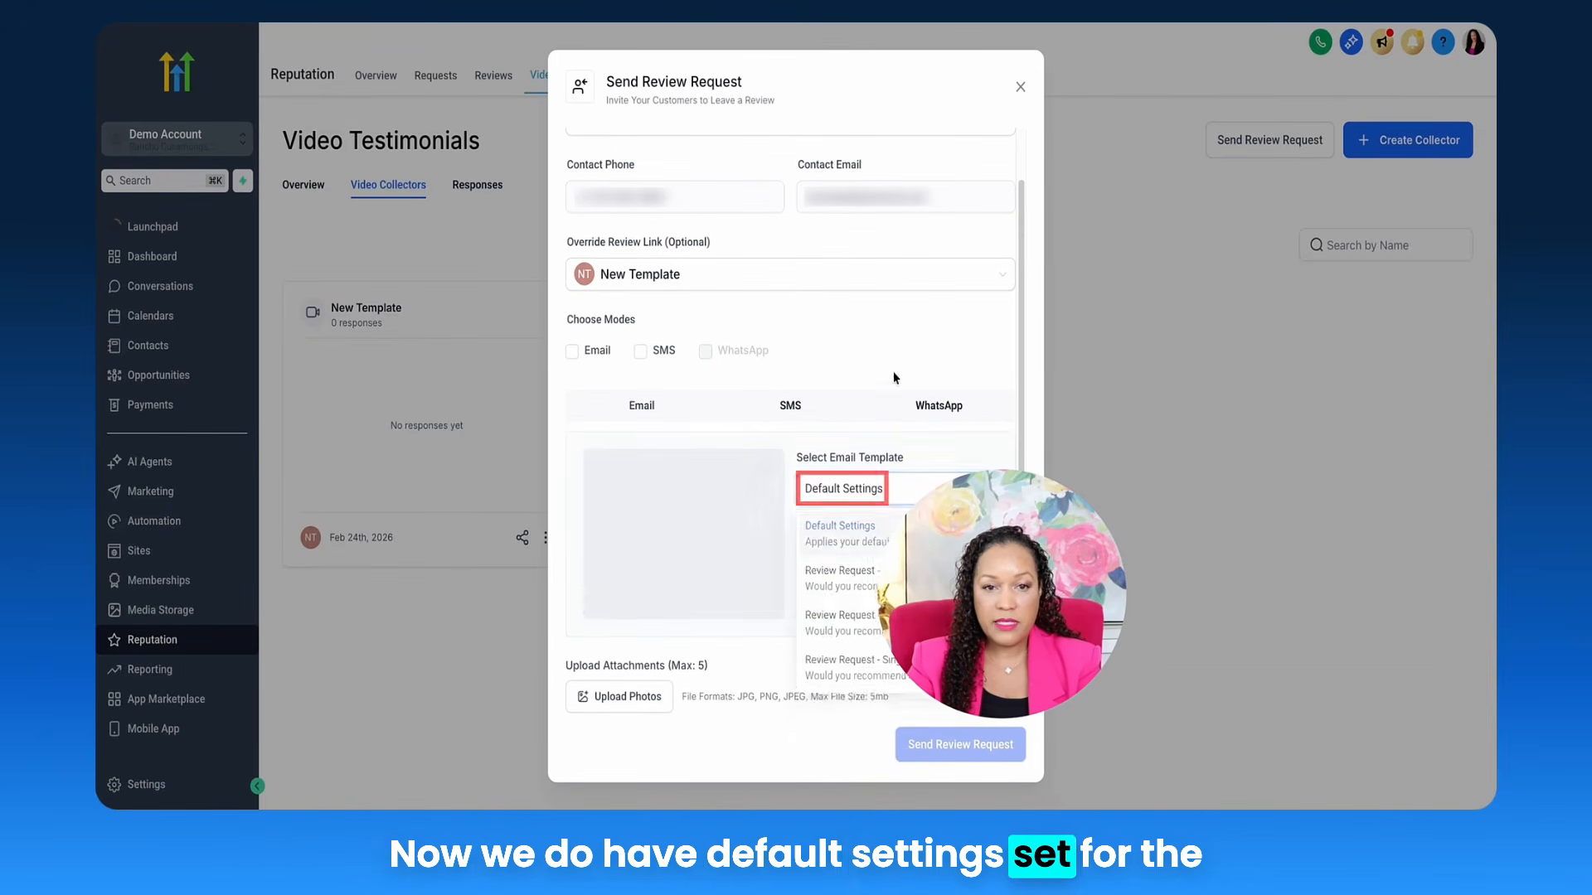
click(788, 413)
click(647, 478)
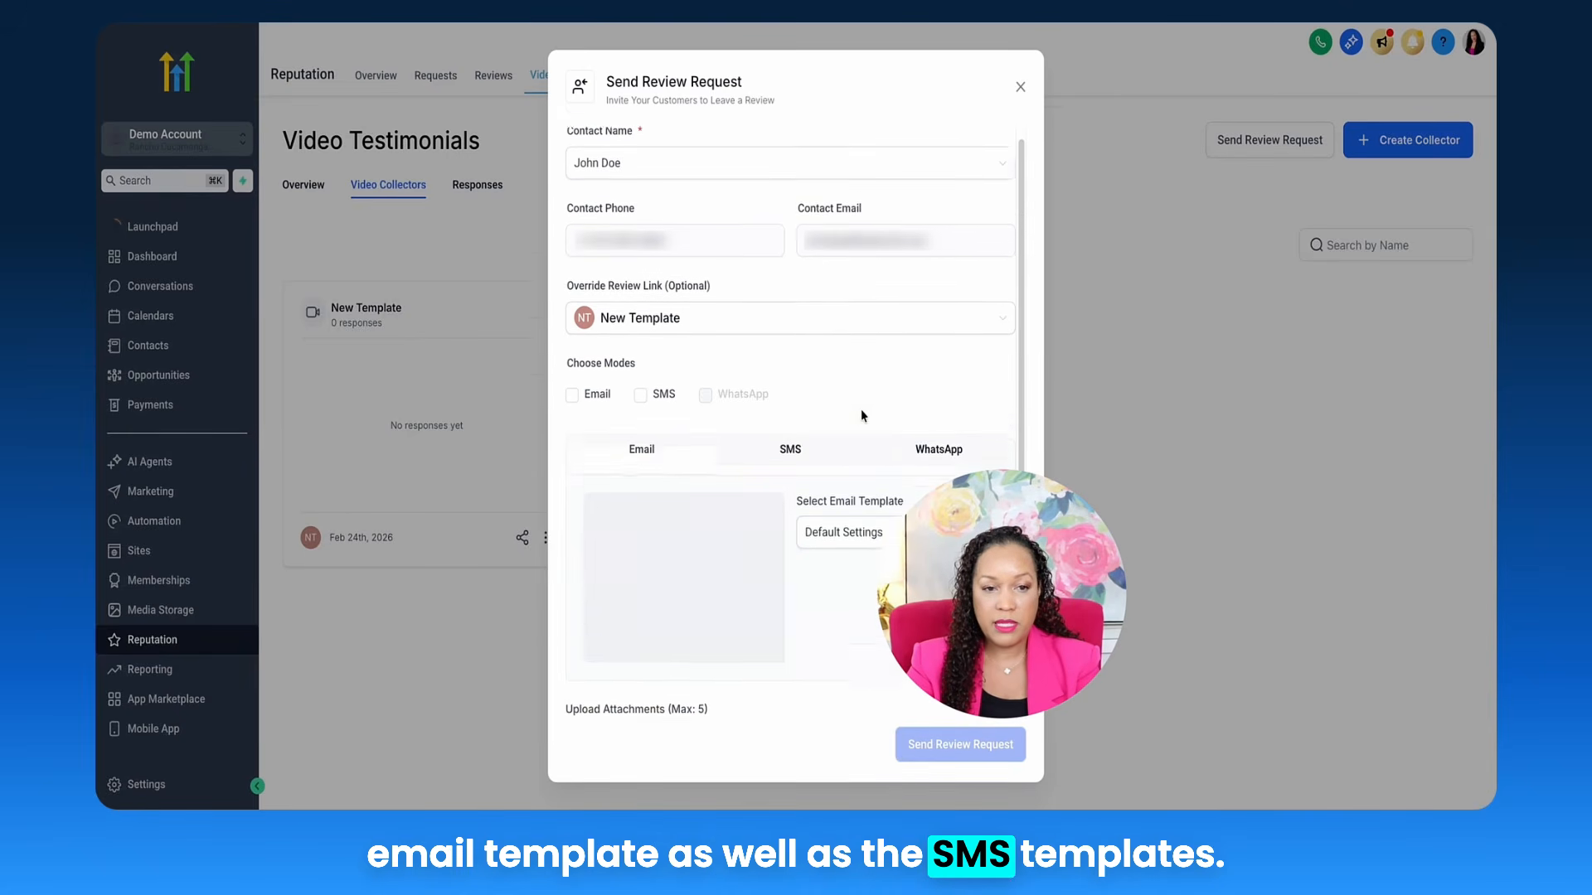
scroll(634, 597, down, 1)
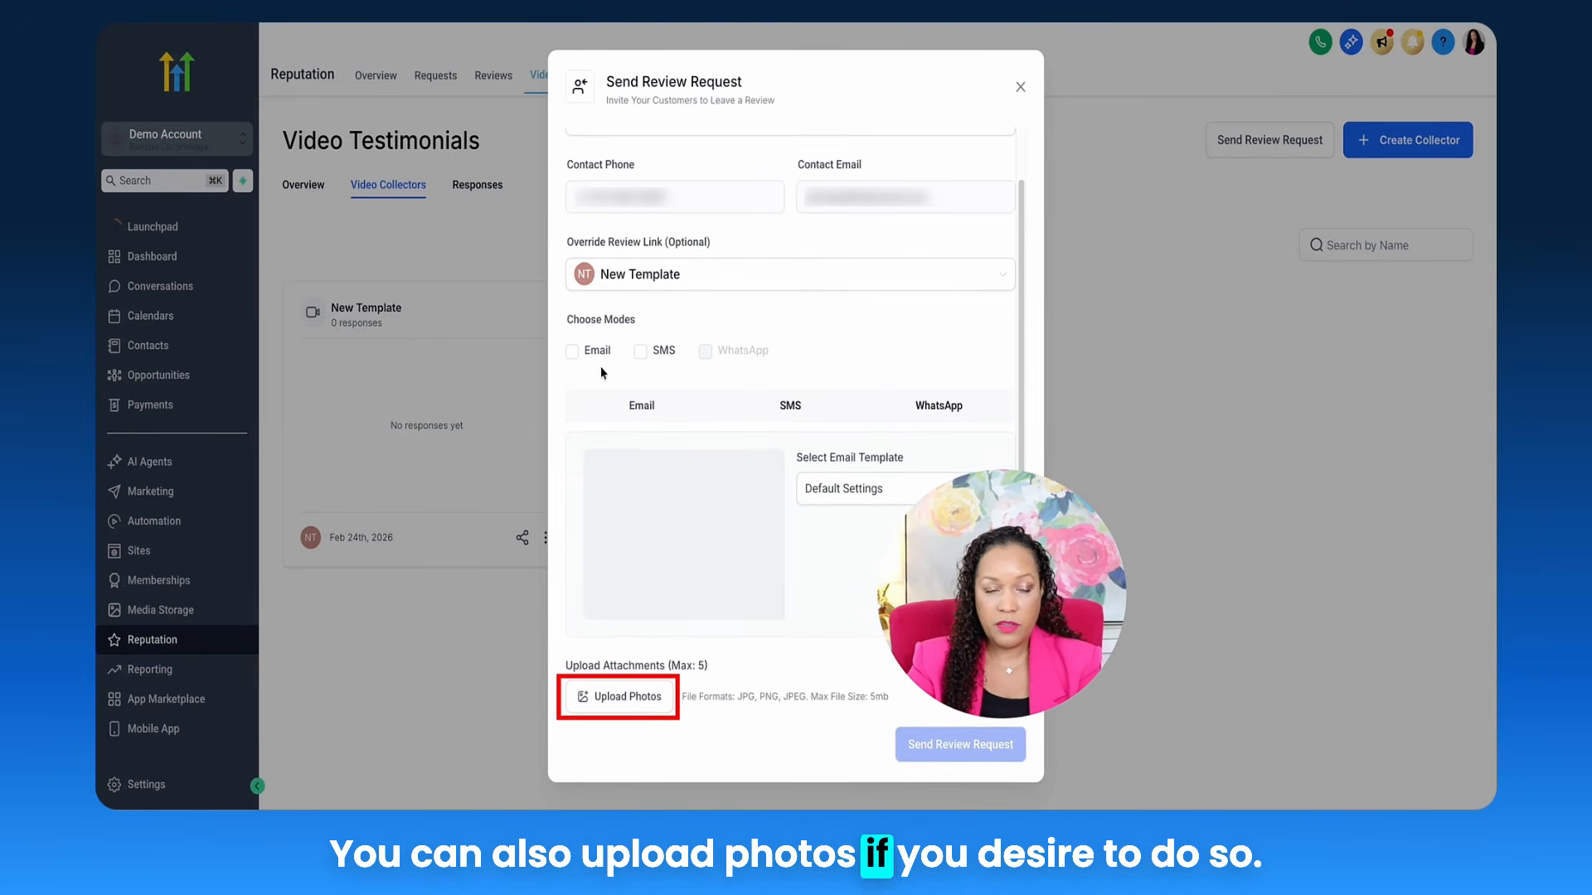
Step: Choose email as the sending method, send the review request, and close the form
click(573, 351)
scroll(743, 321, up, 1)
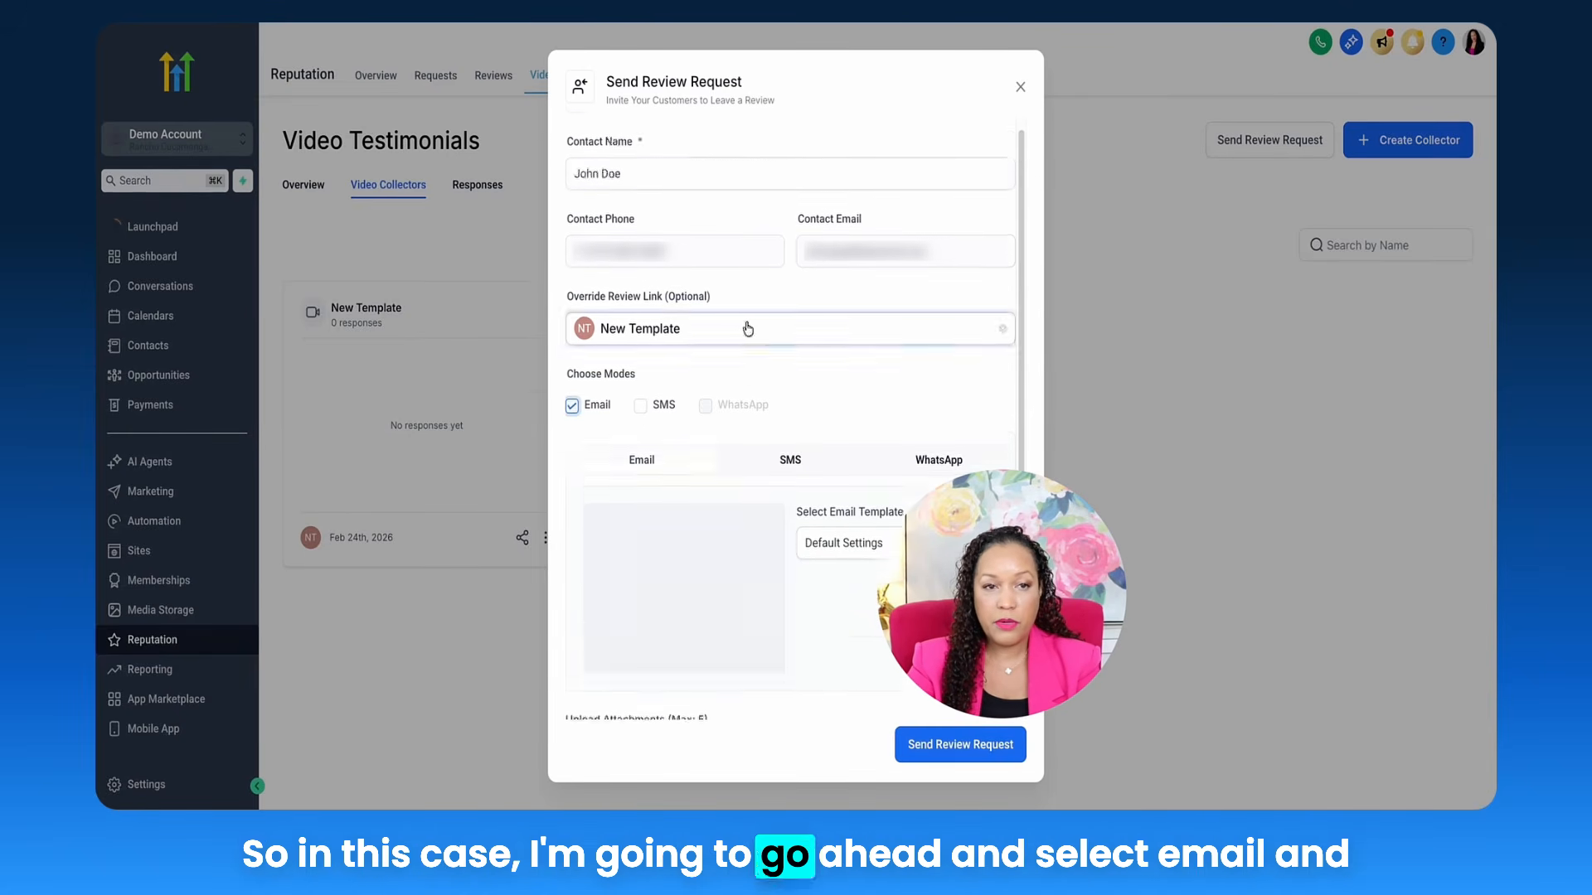
click(942, 746)
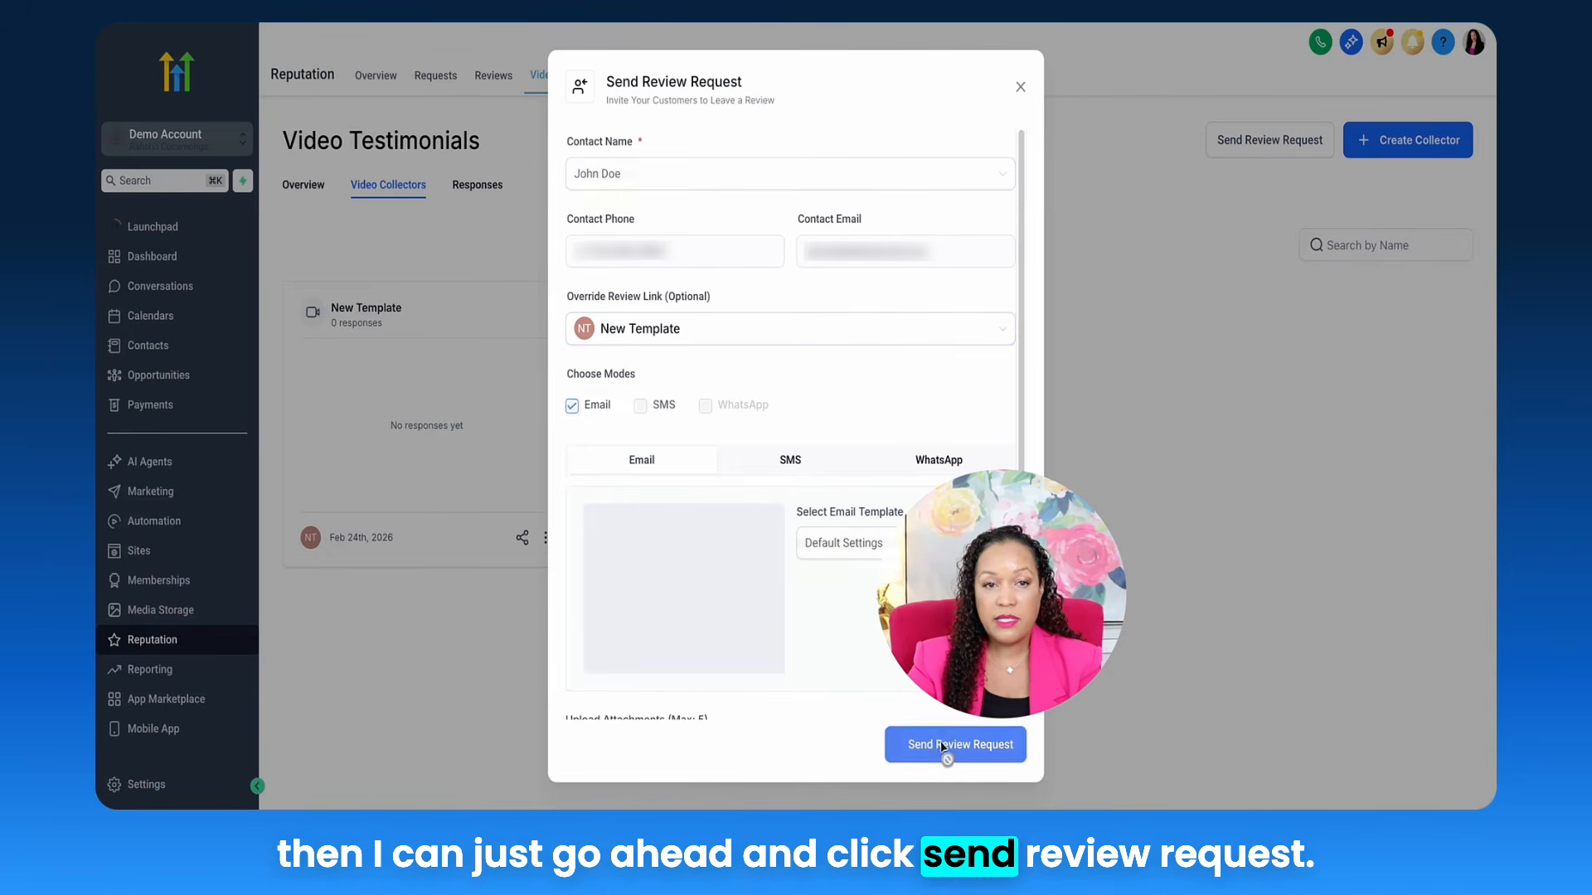
click(1020, 93)
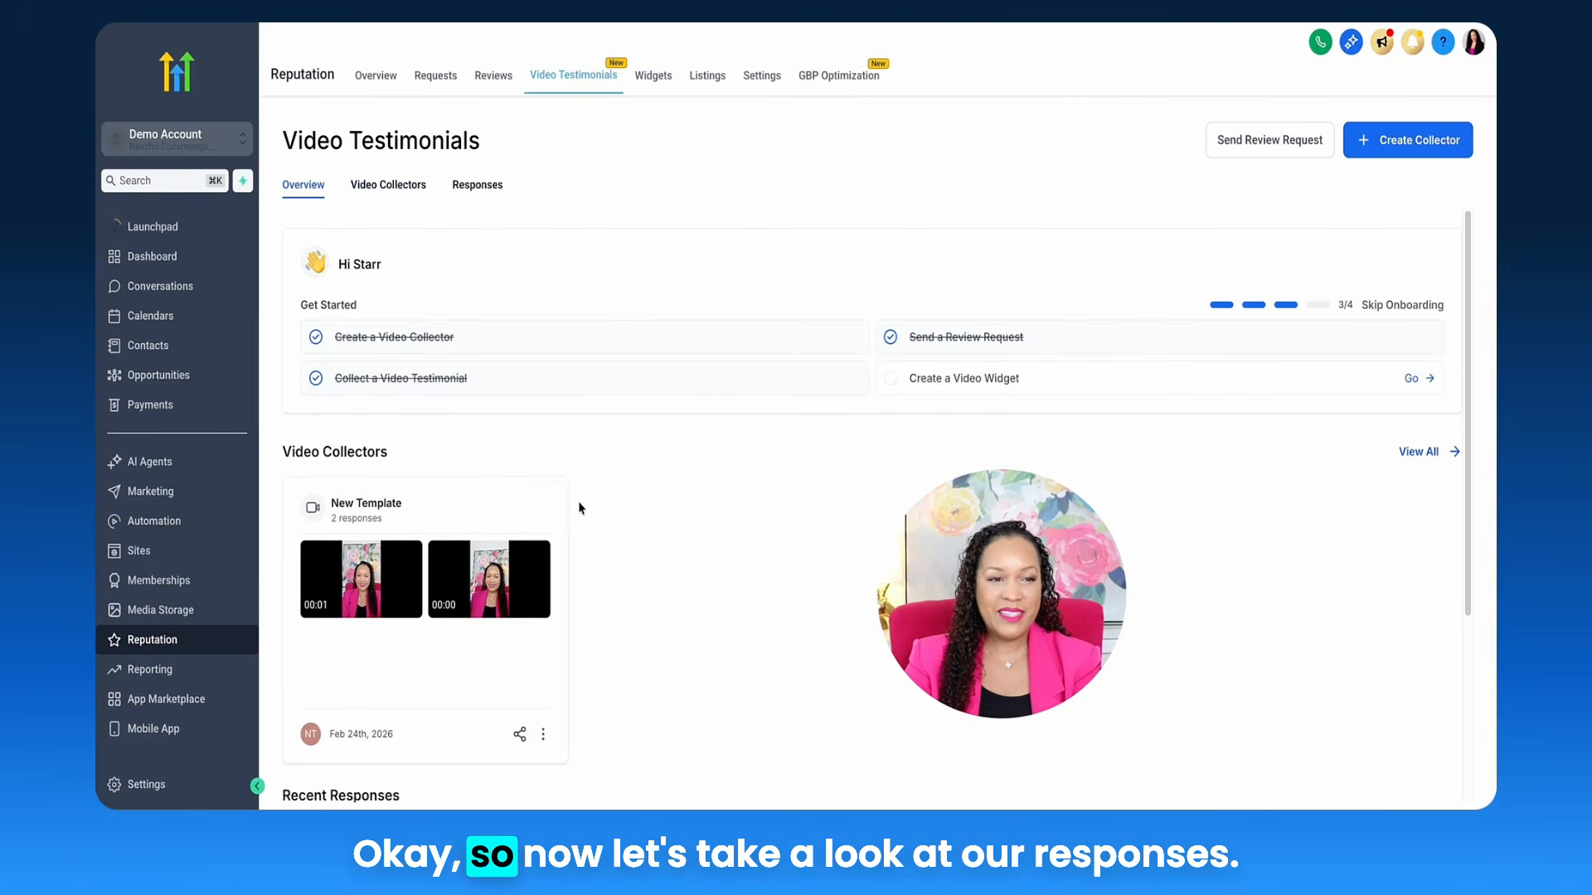
Step: Show the New Template collector's responses and open the first response's details
click(478, 186)
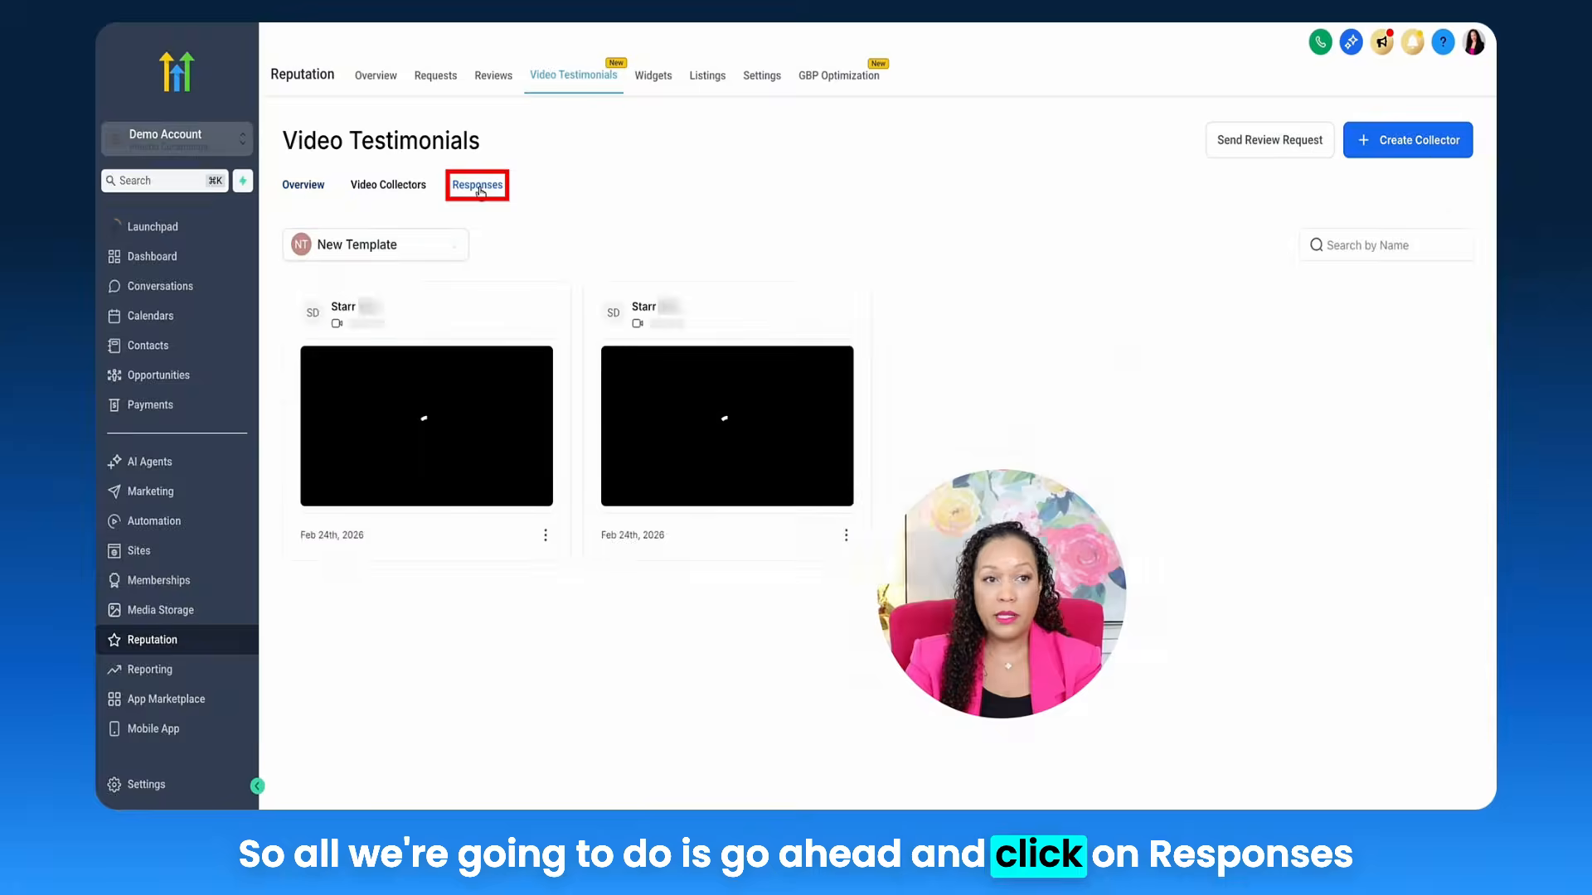
click(436, 244)
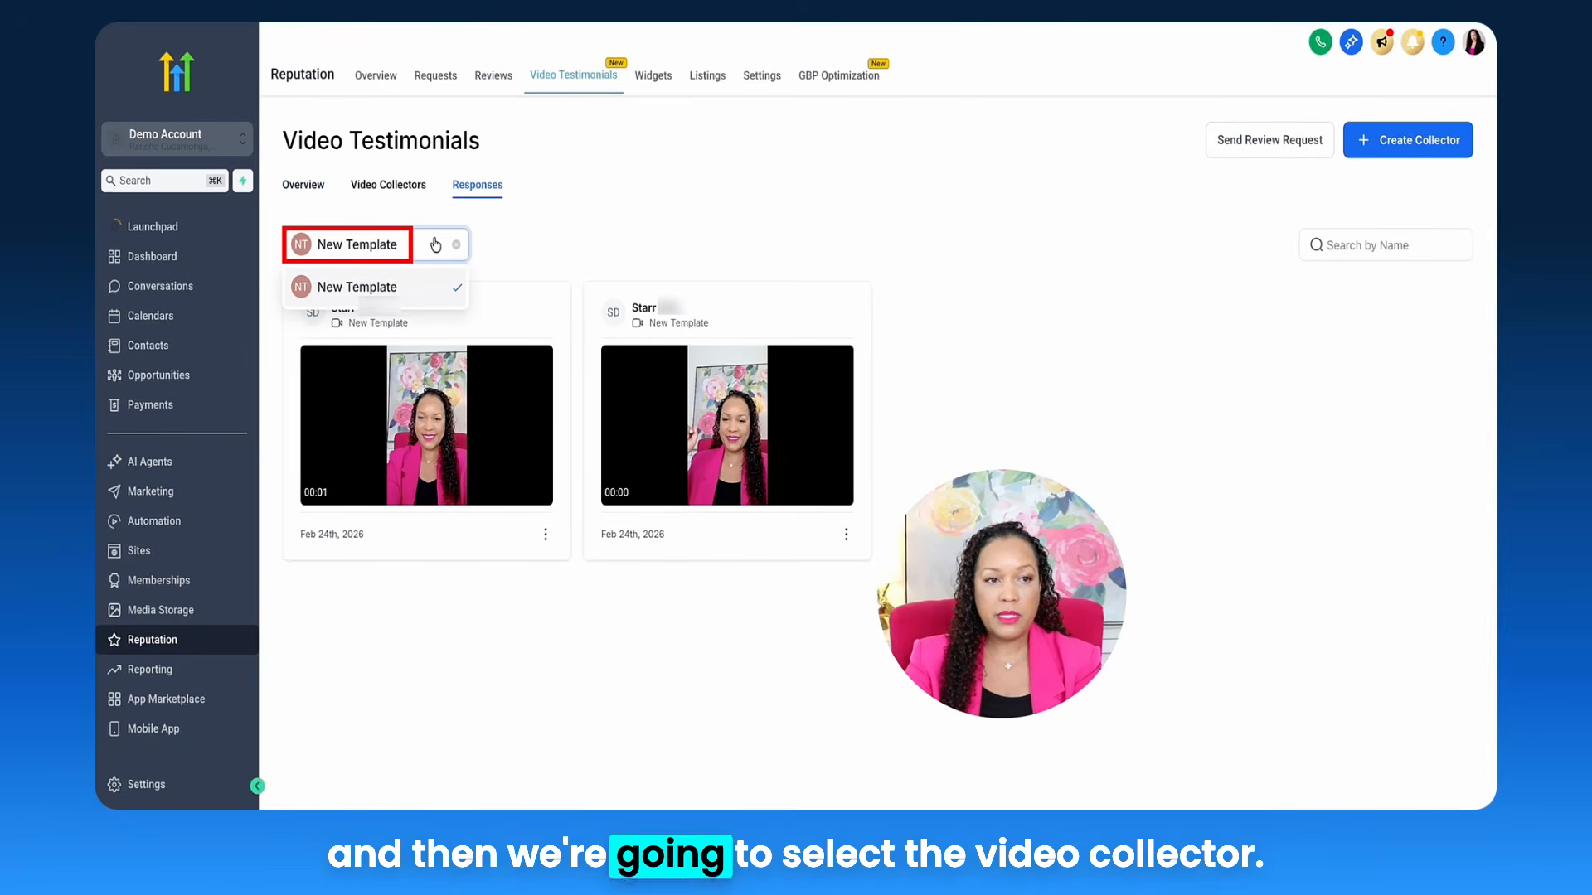
click(539, 243)
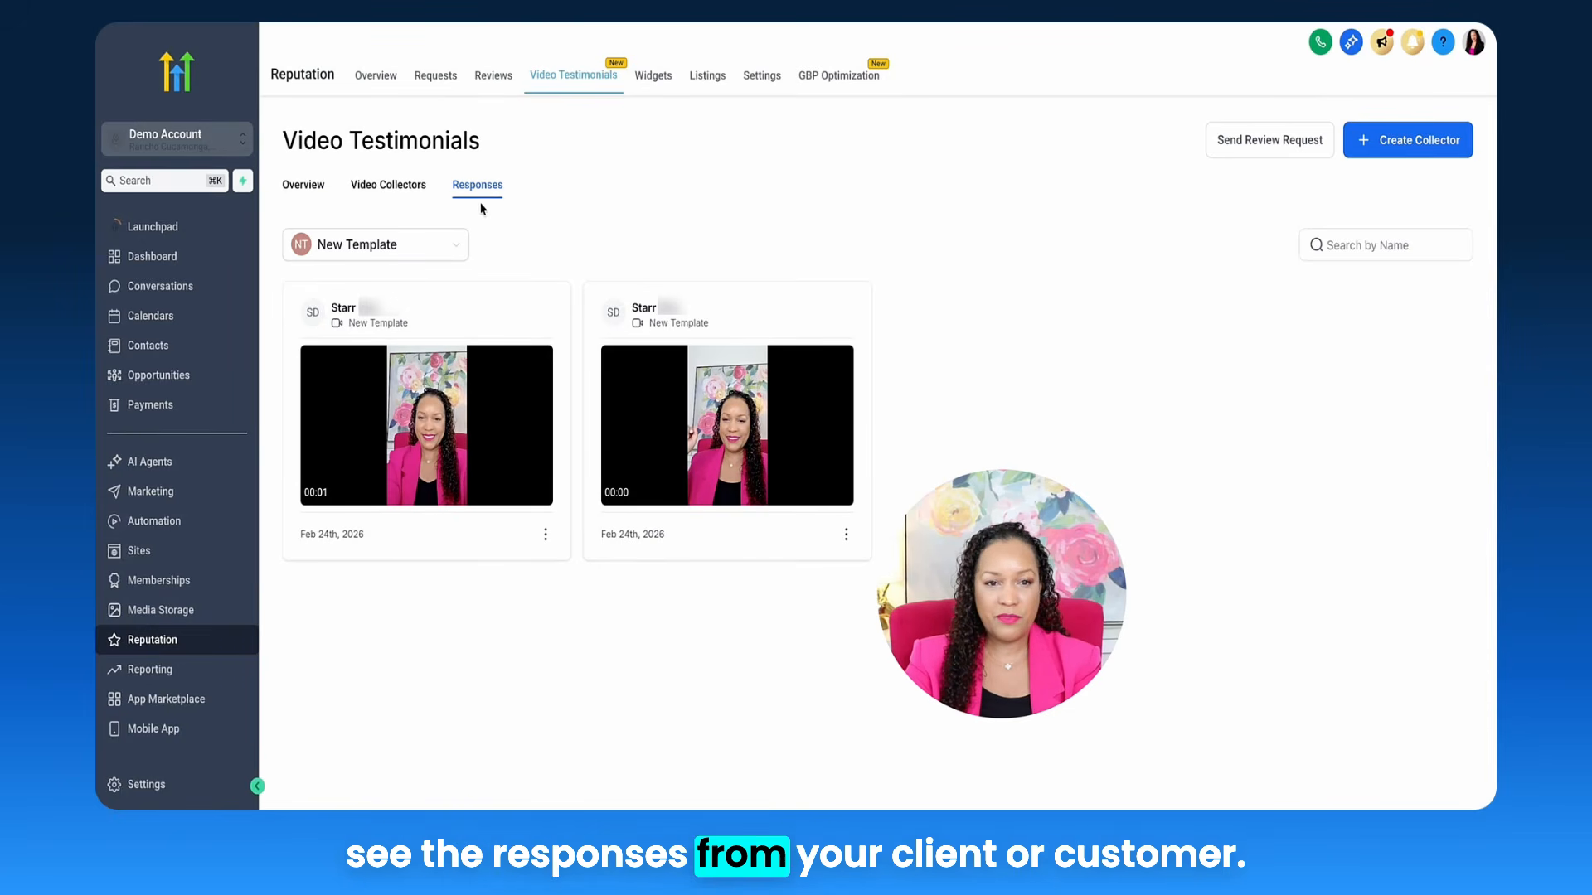
click(544, 534)
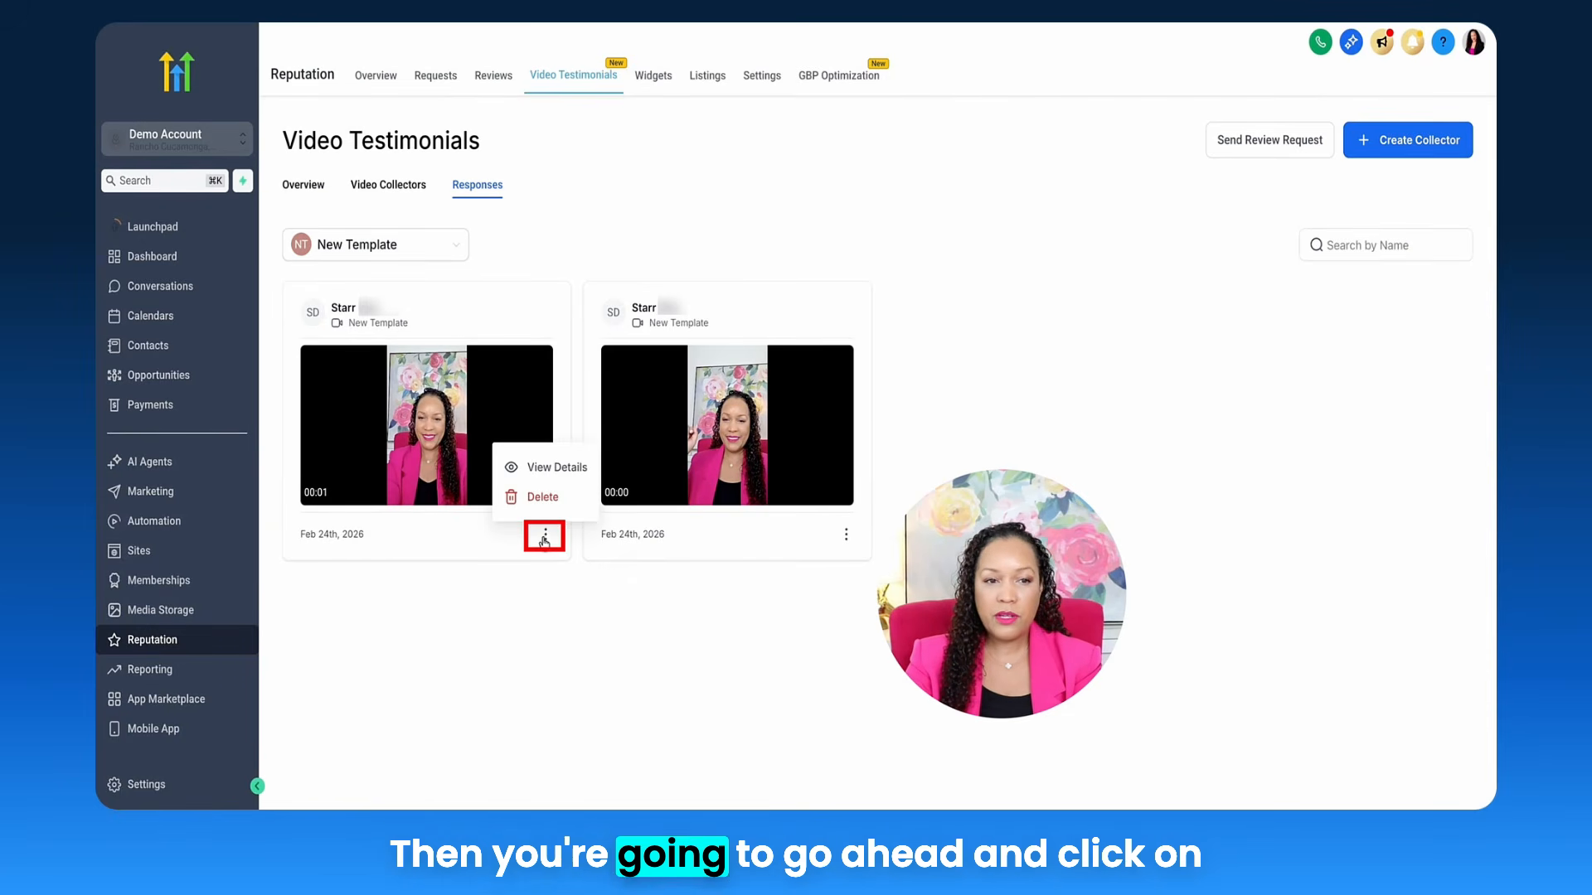
click(557, 468)
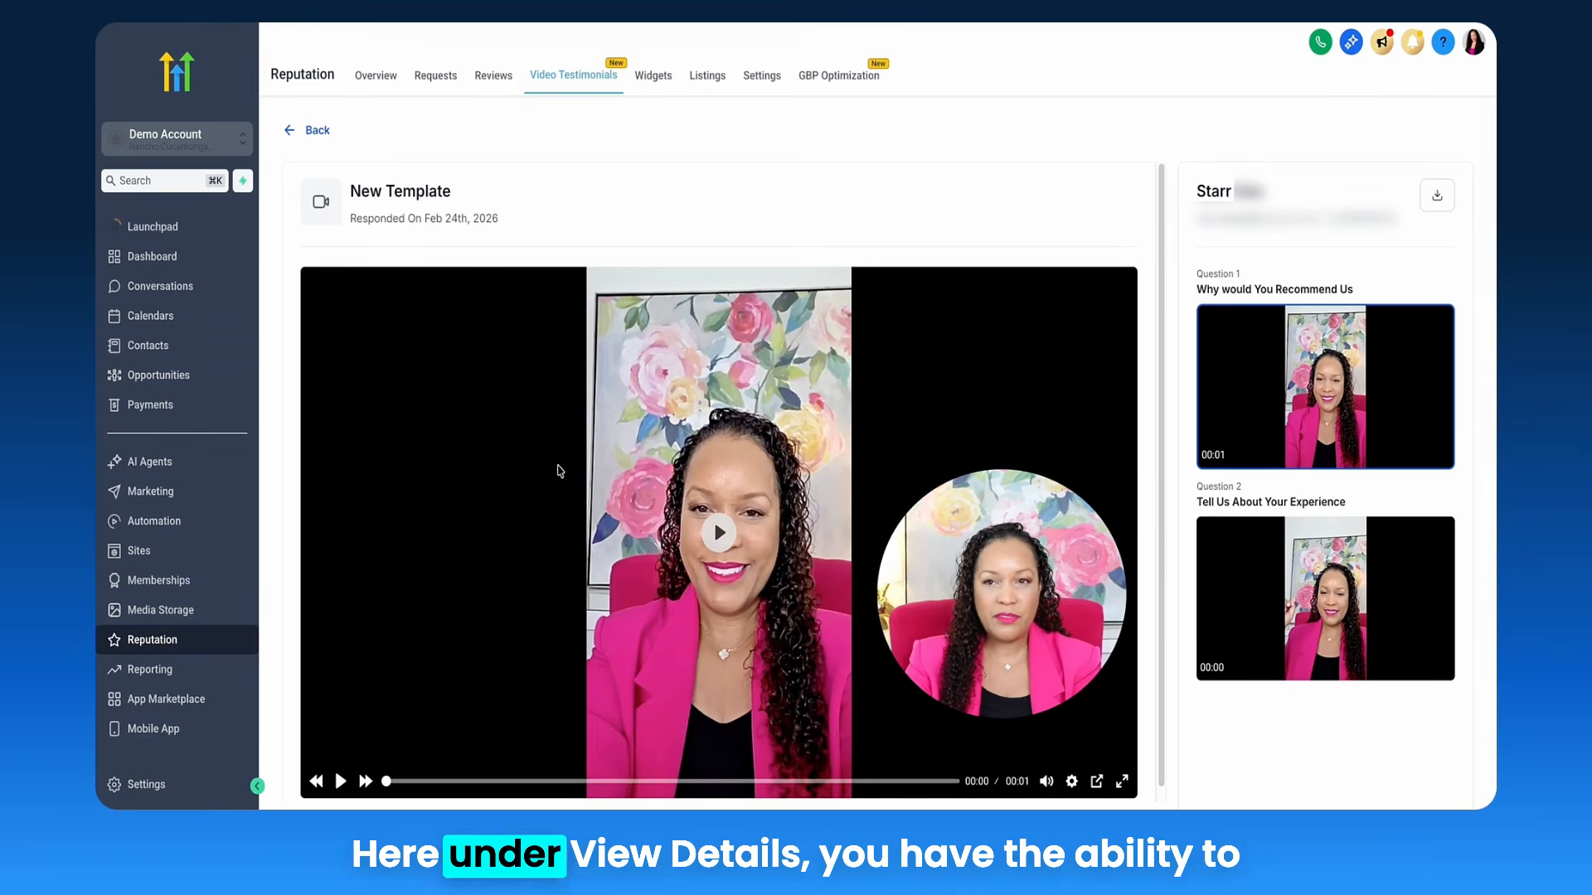
Step: Download the testimonial video and return to the Reputation overview
scroll(560, 472, down, 1)
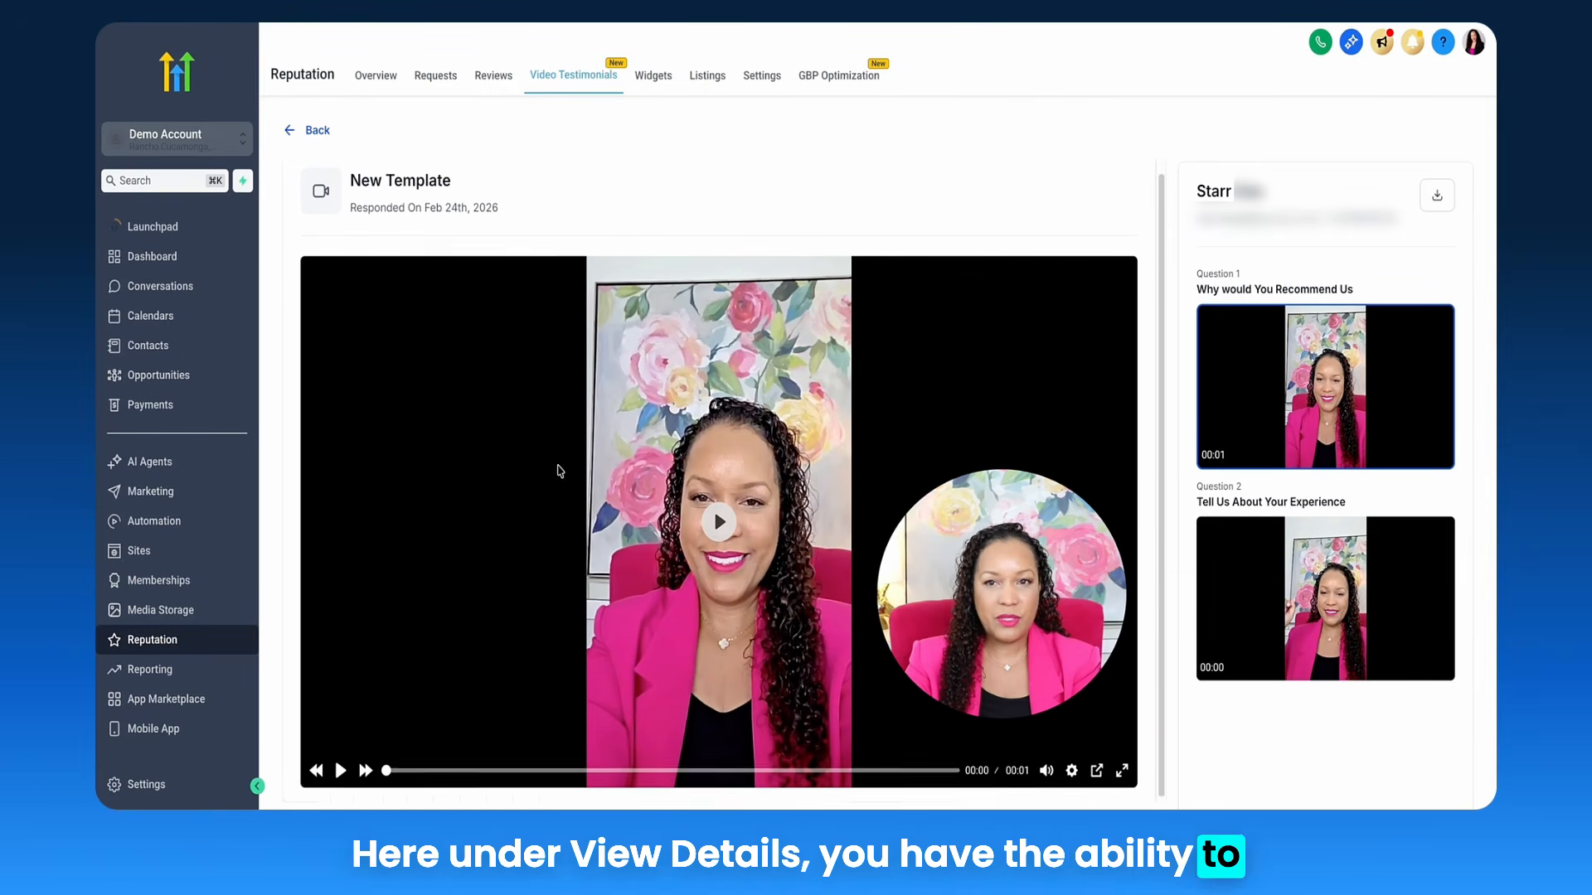
scroll(560, 469, up, 1)
click(1434, 204)
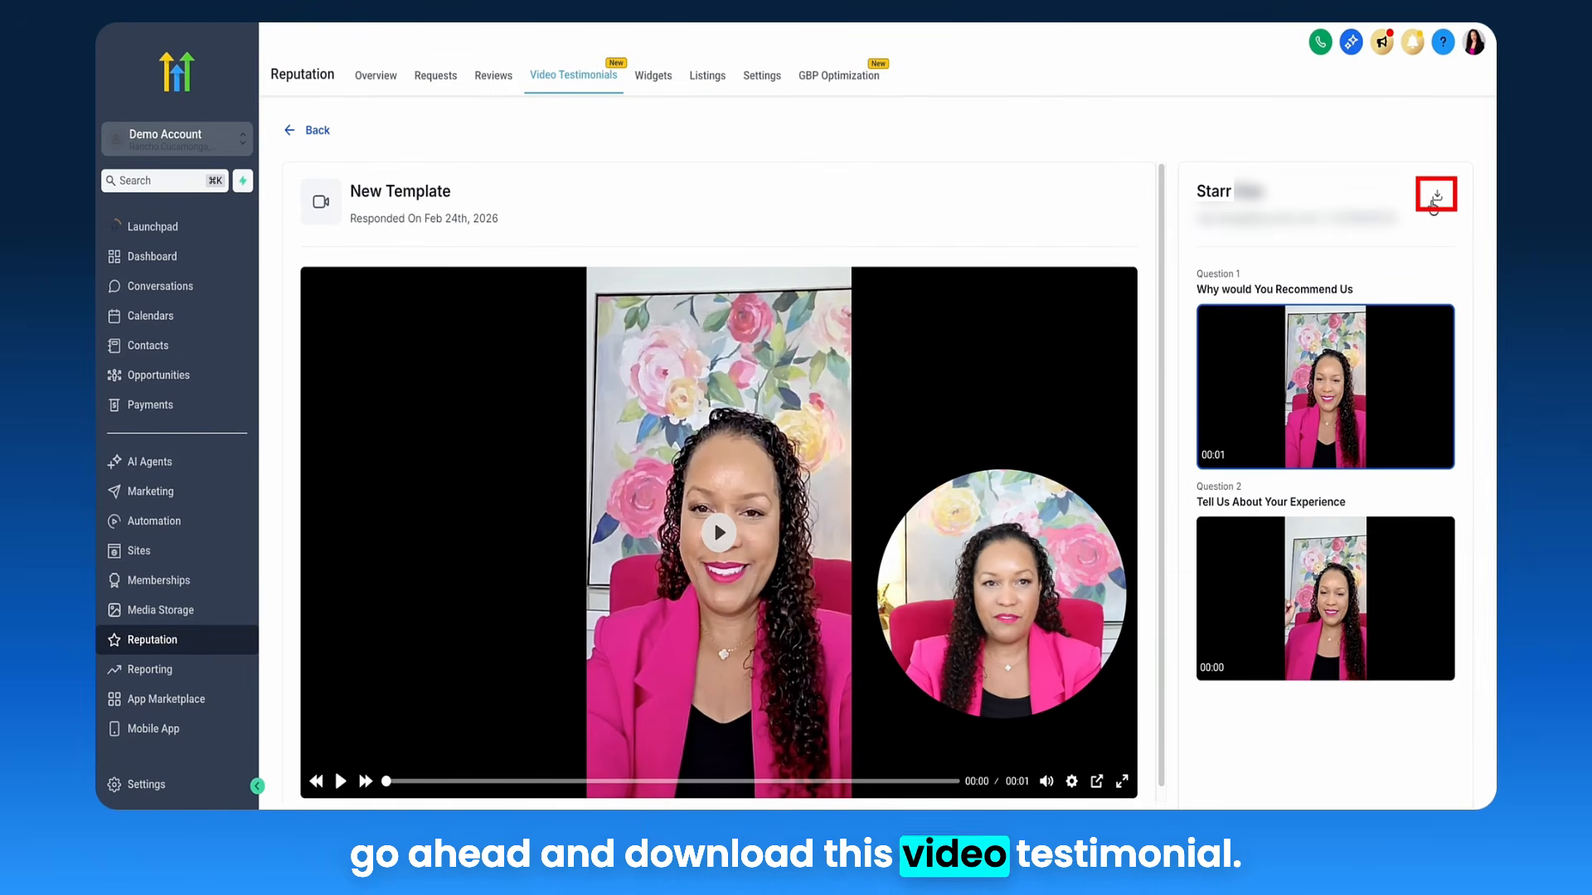
click(165, 640)
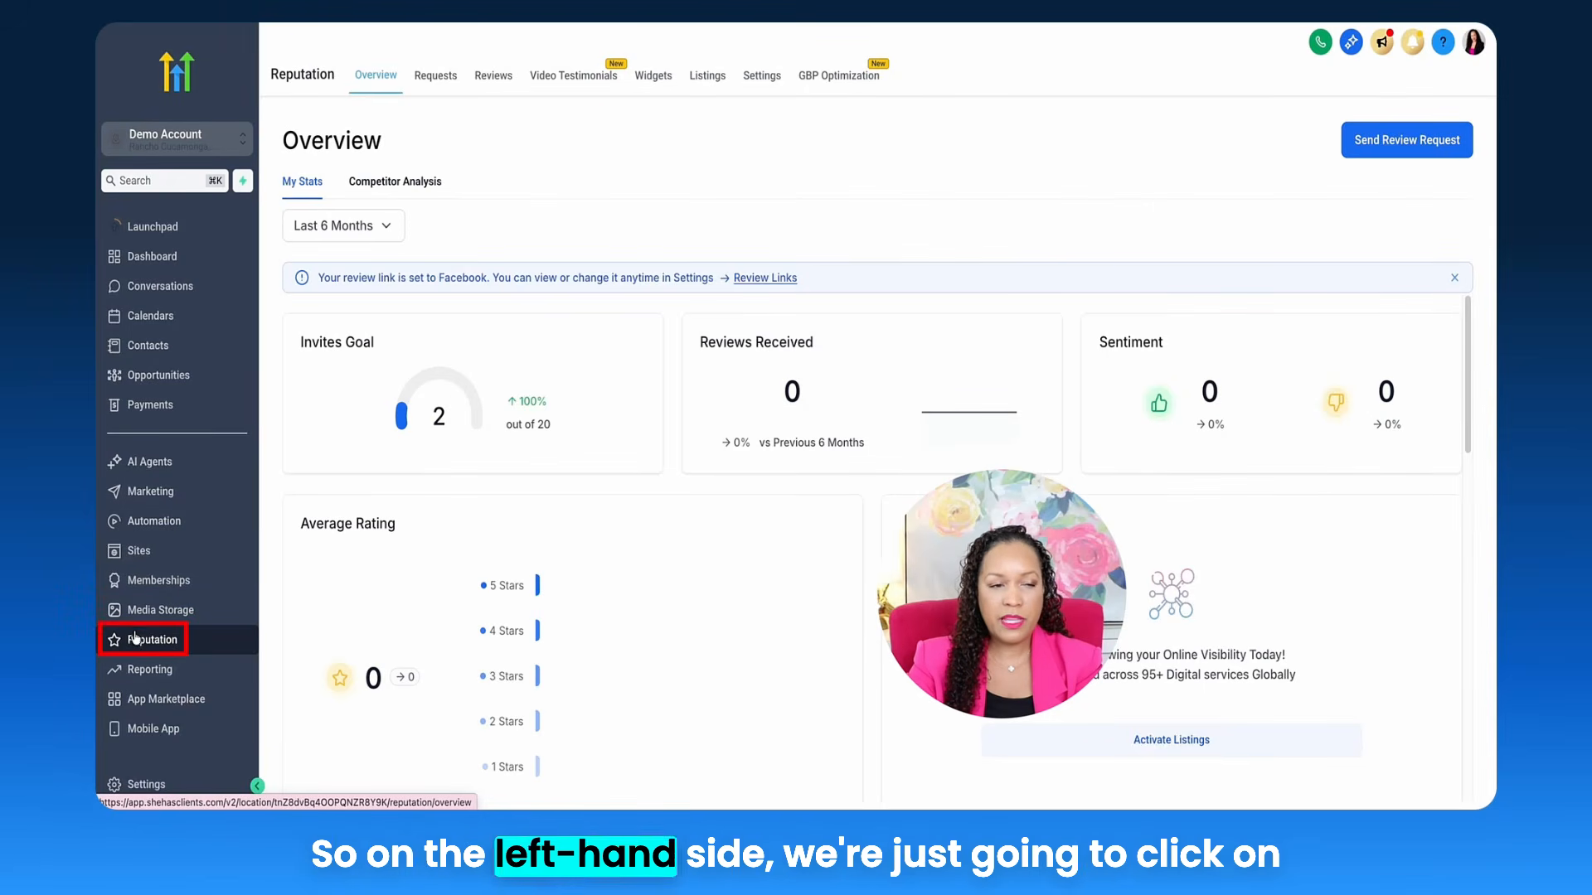
Step: Create a new review widget with Review Type Video Testimonials and source All
click(653, 74)
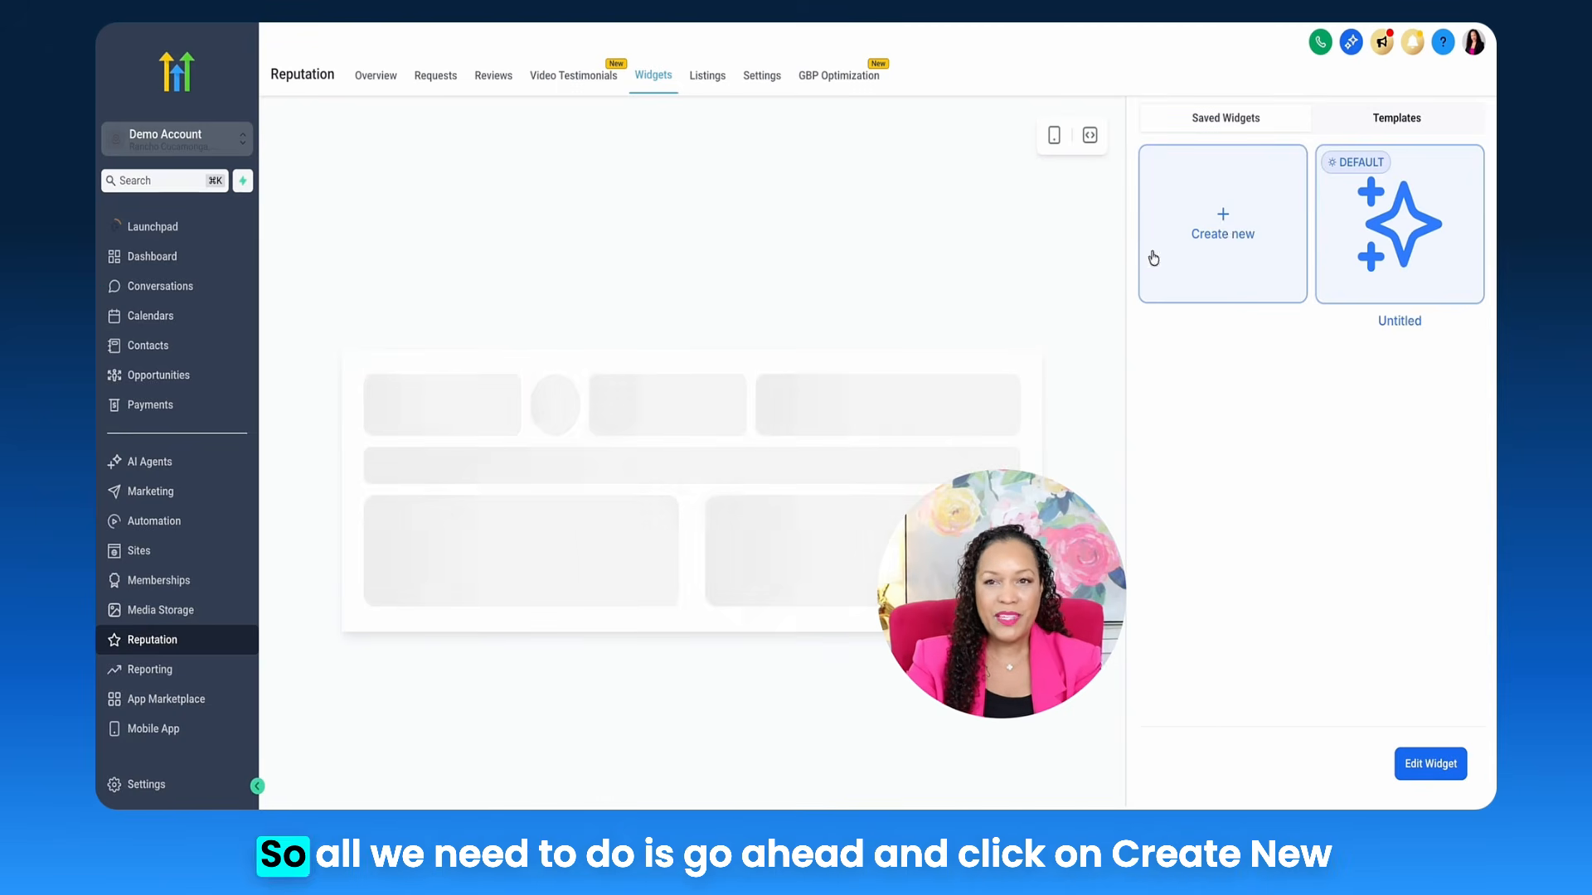
click(1226, 229)
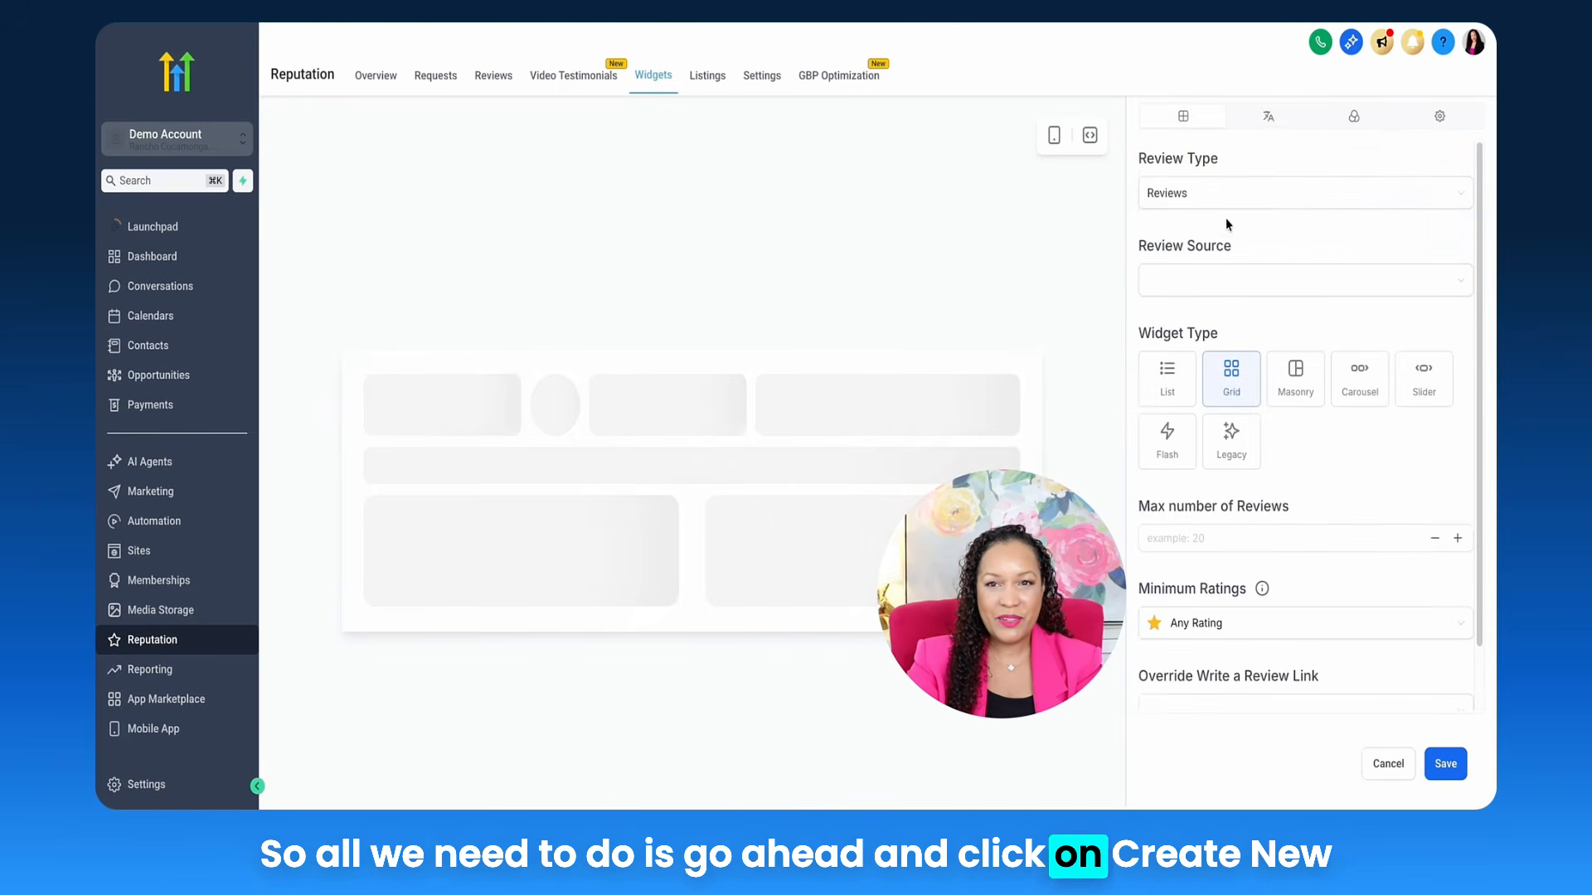
click(1219, 207)
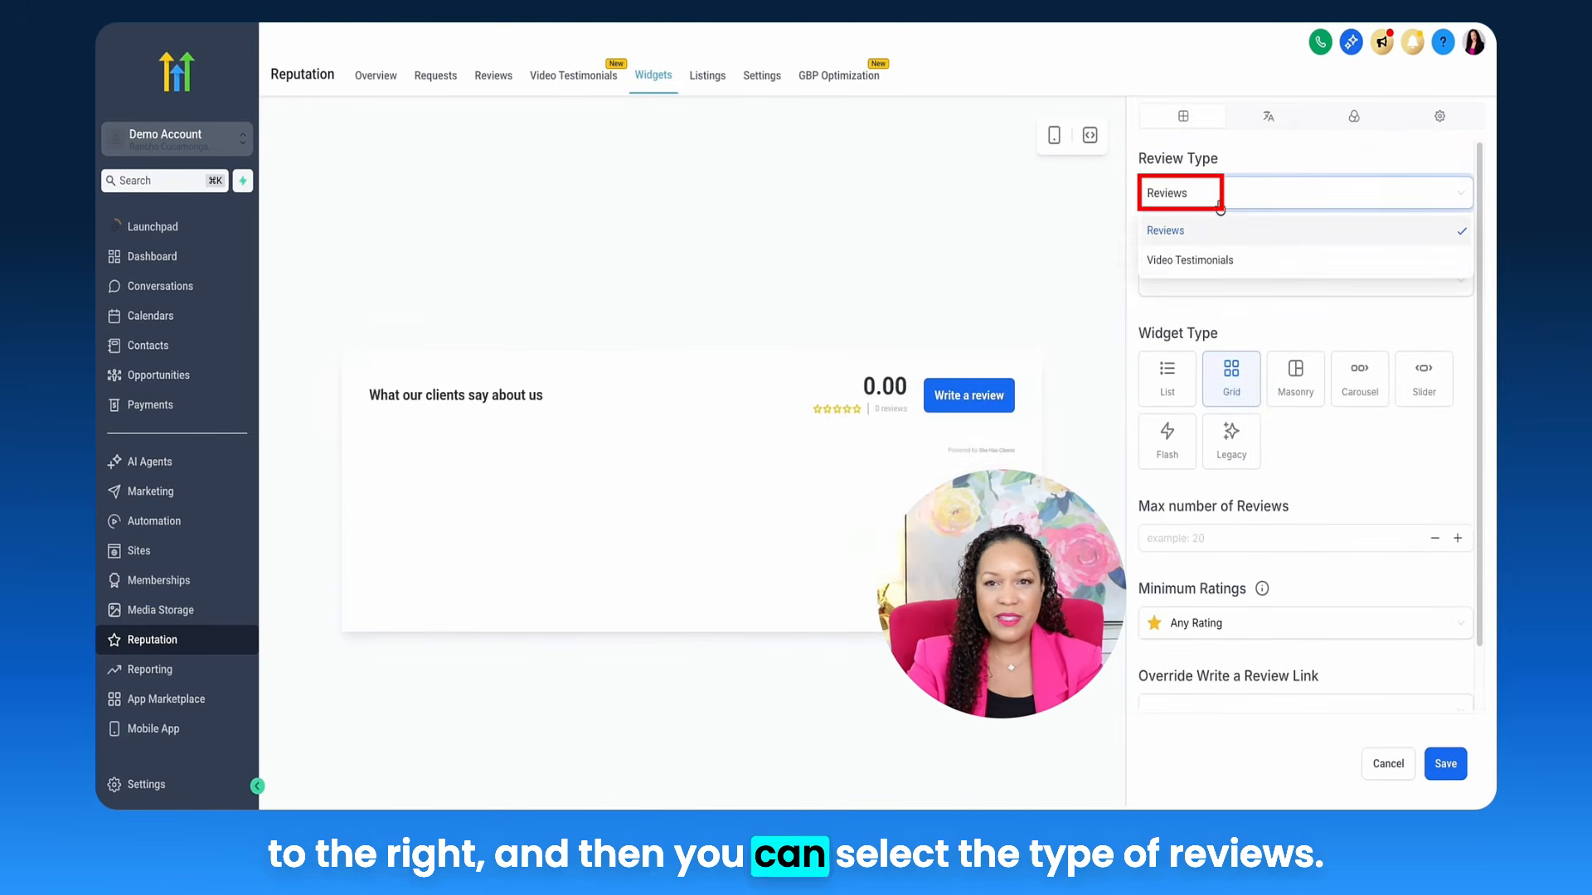
click(1220, 262)
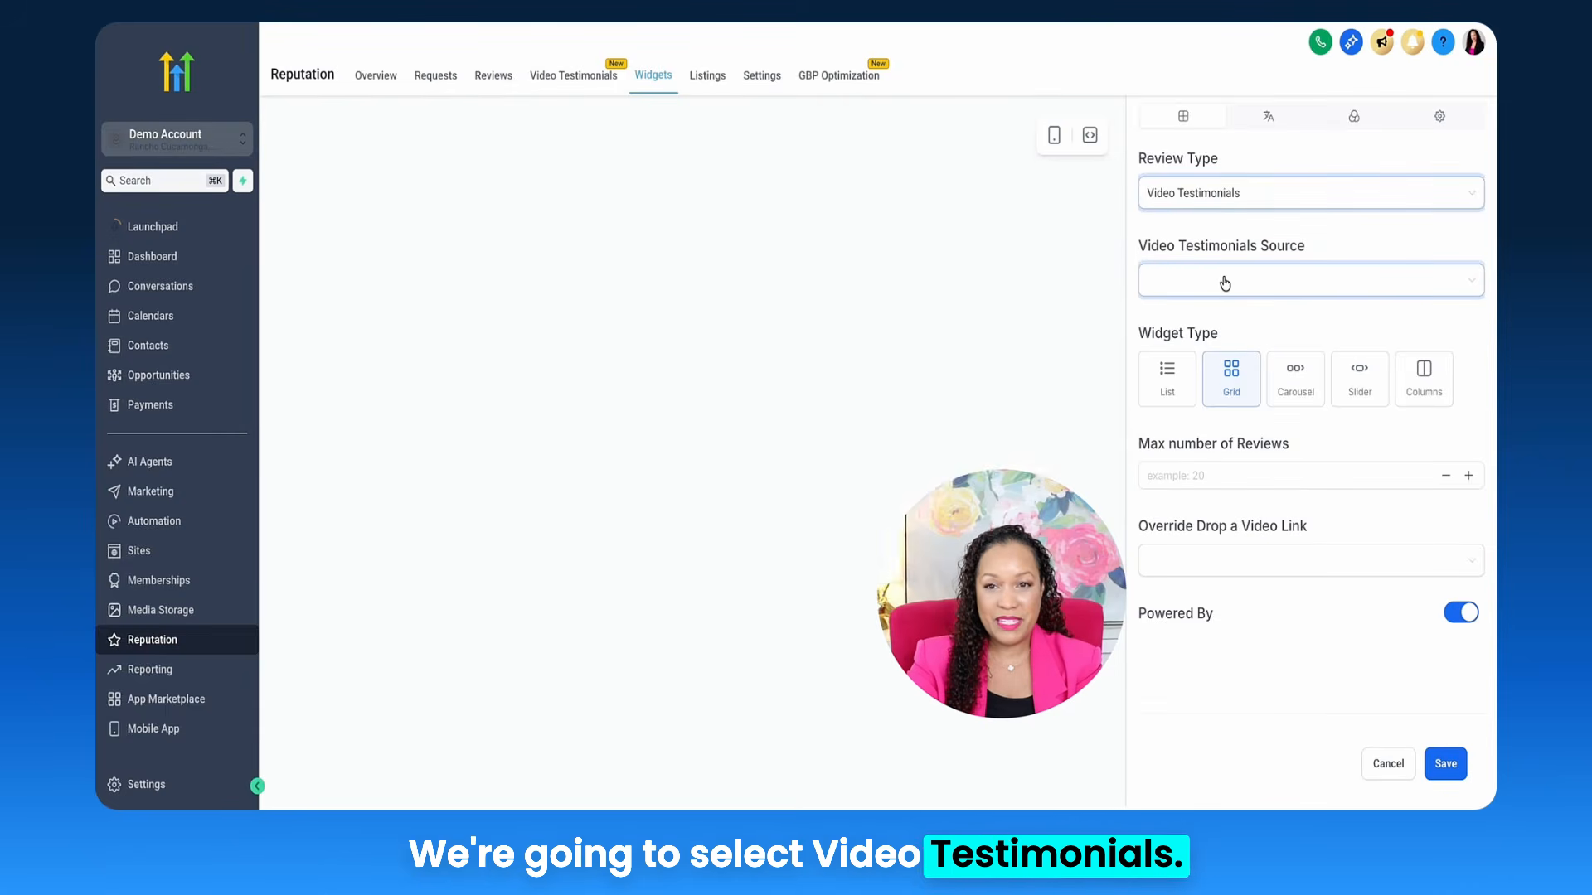
click(1224, 281)
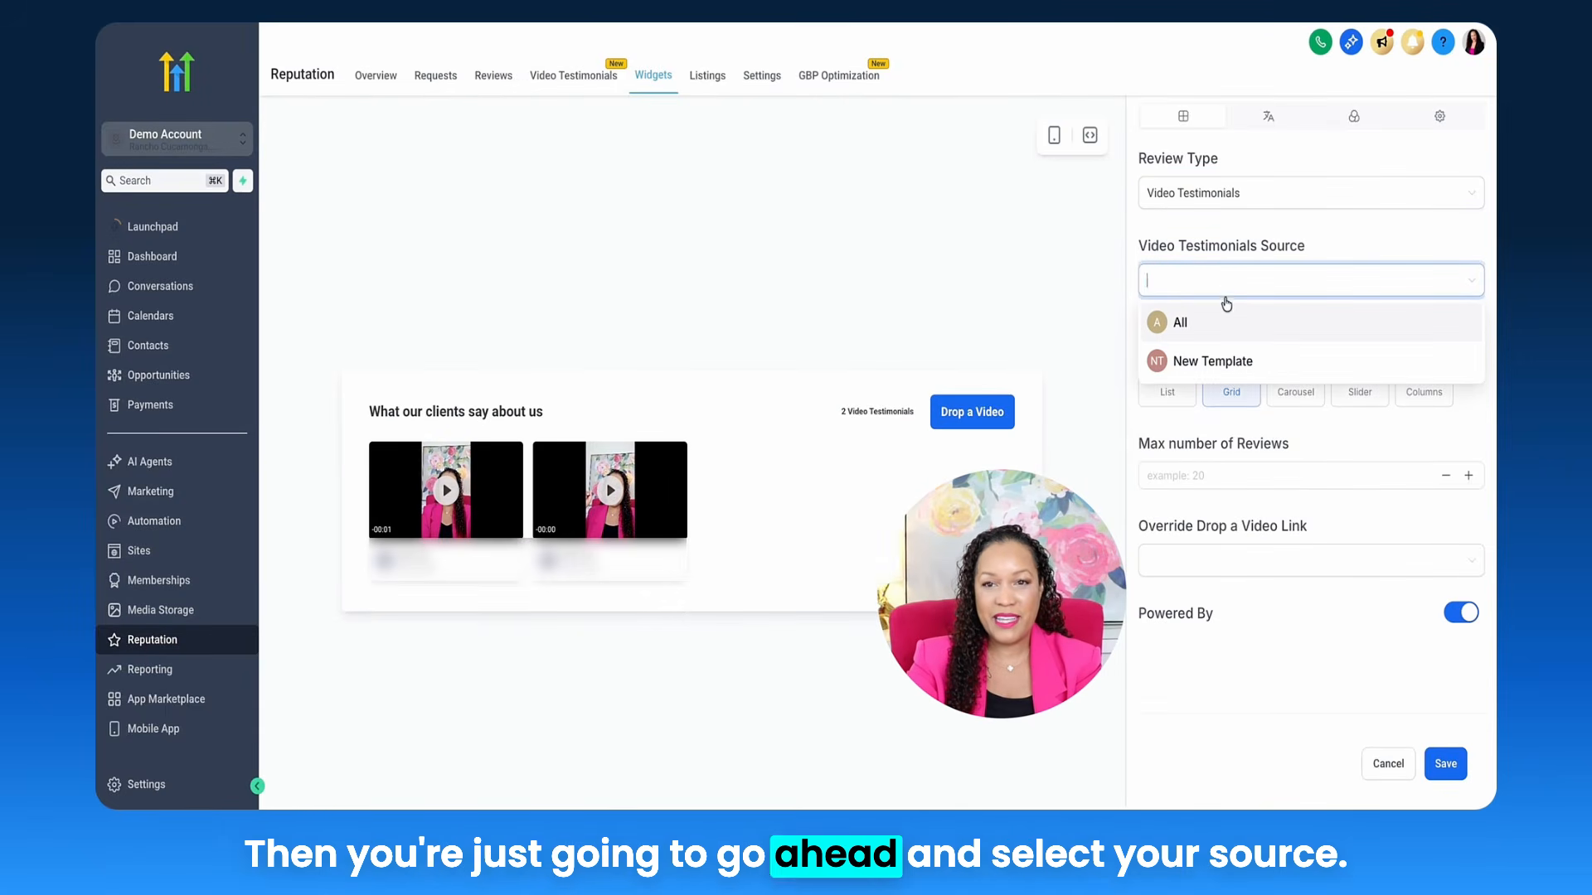
click(1222, 322)
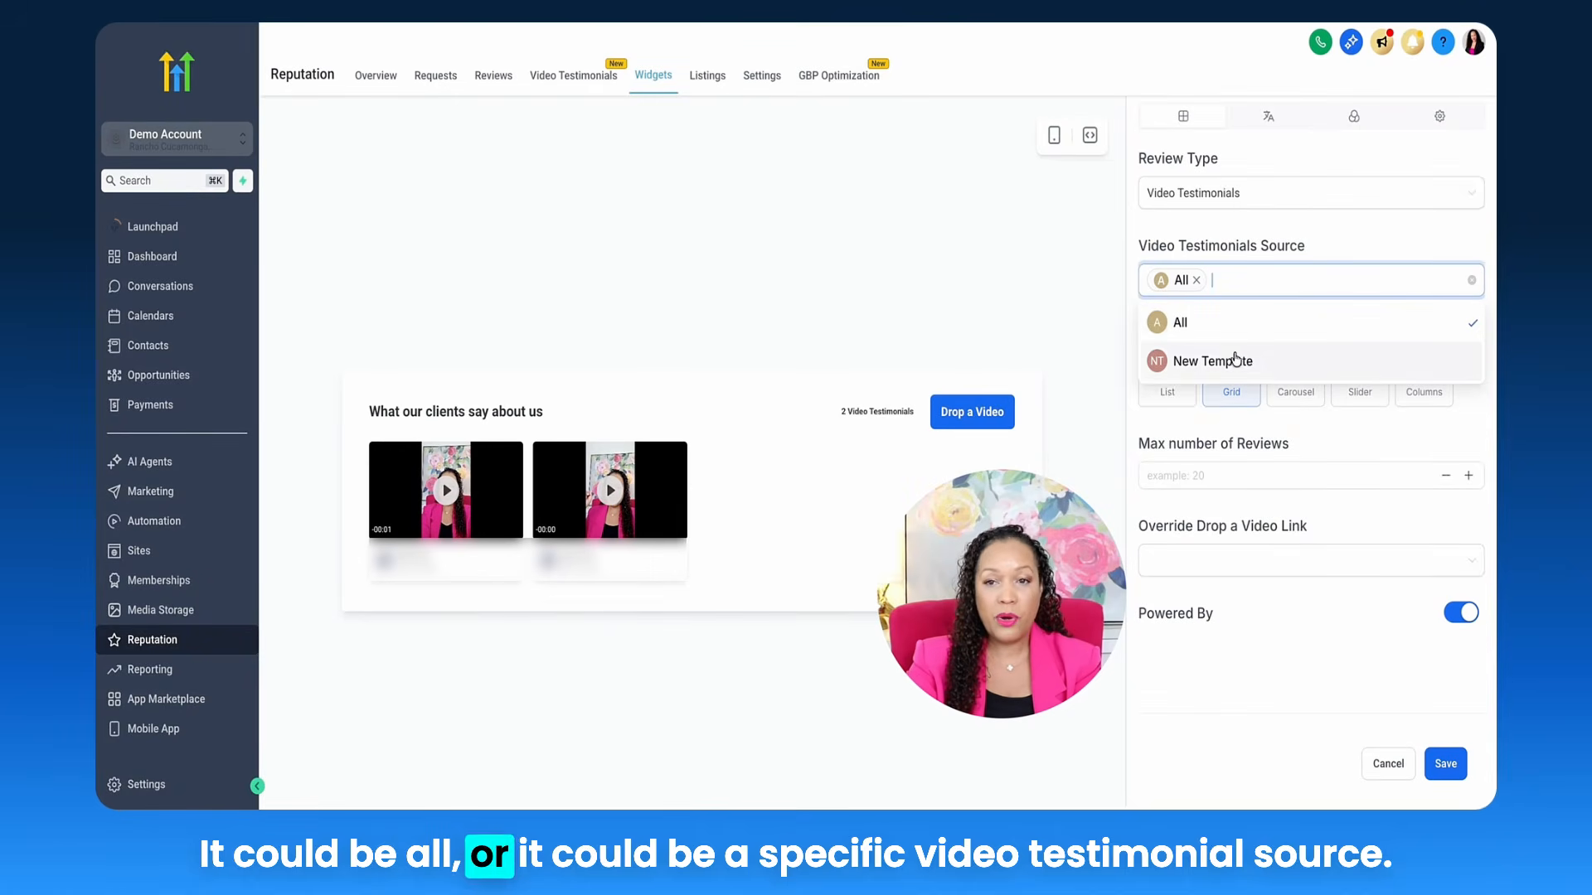
click(1305, 246)
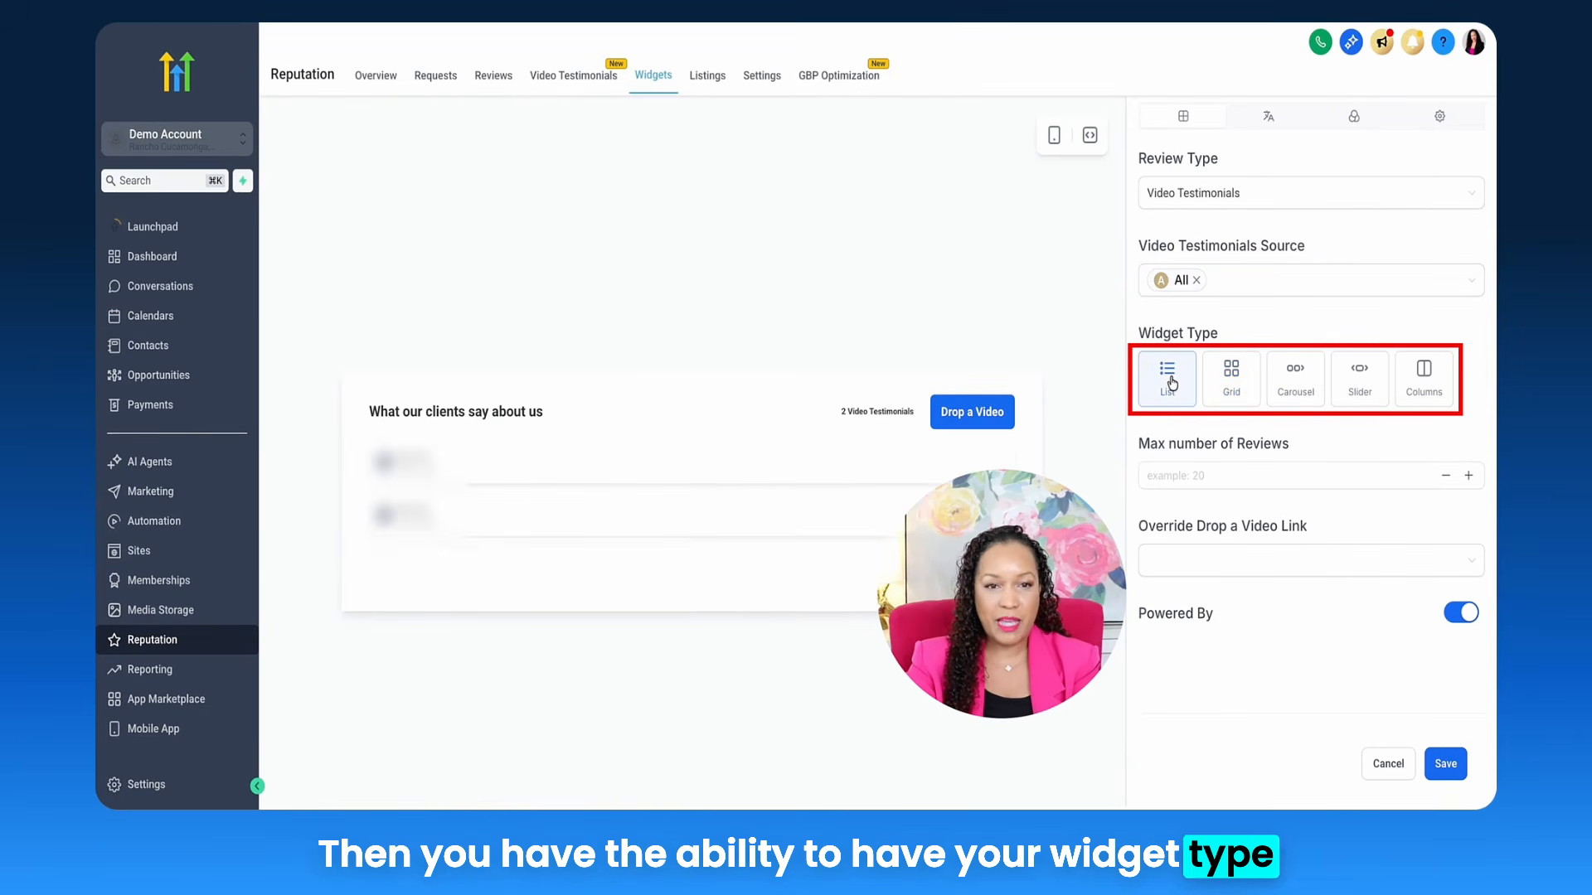
Step: Preview the Grid, Carousel and Slider layouts, then switch the widget to Columns
scroll(857, 490, down, 5)
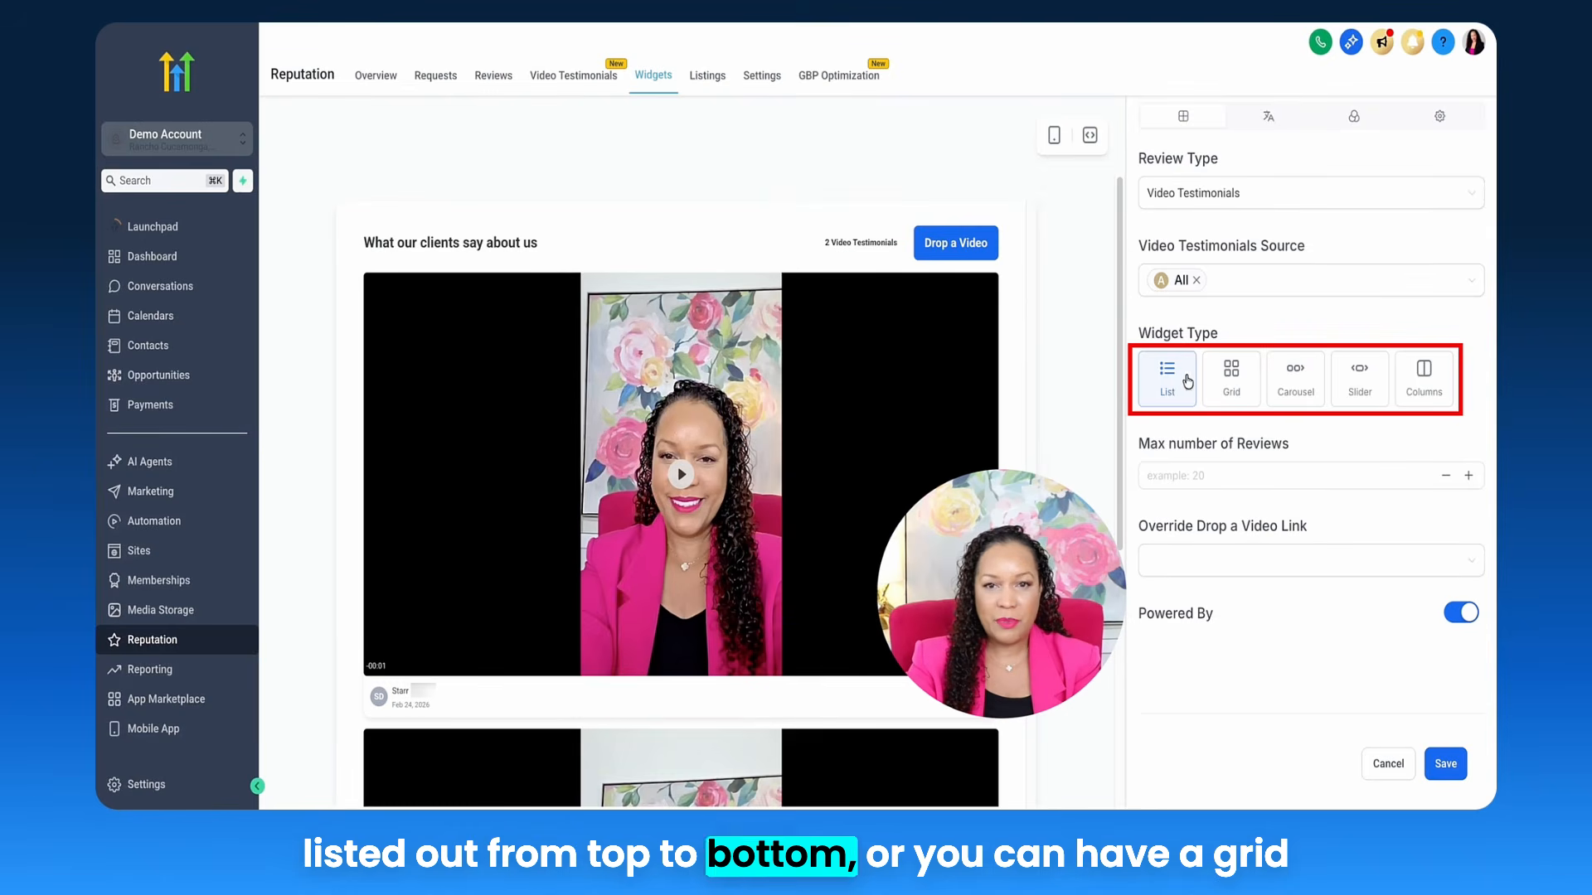
click(1231, 384)
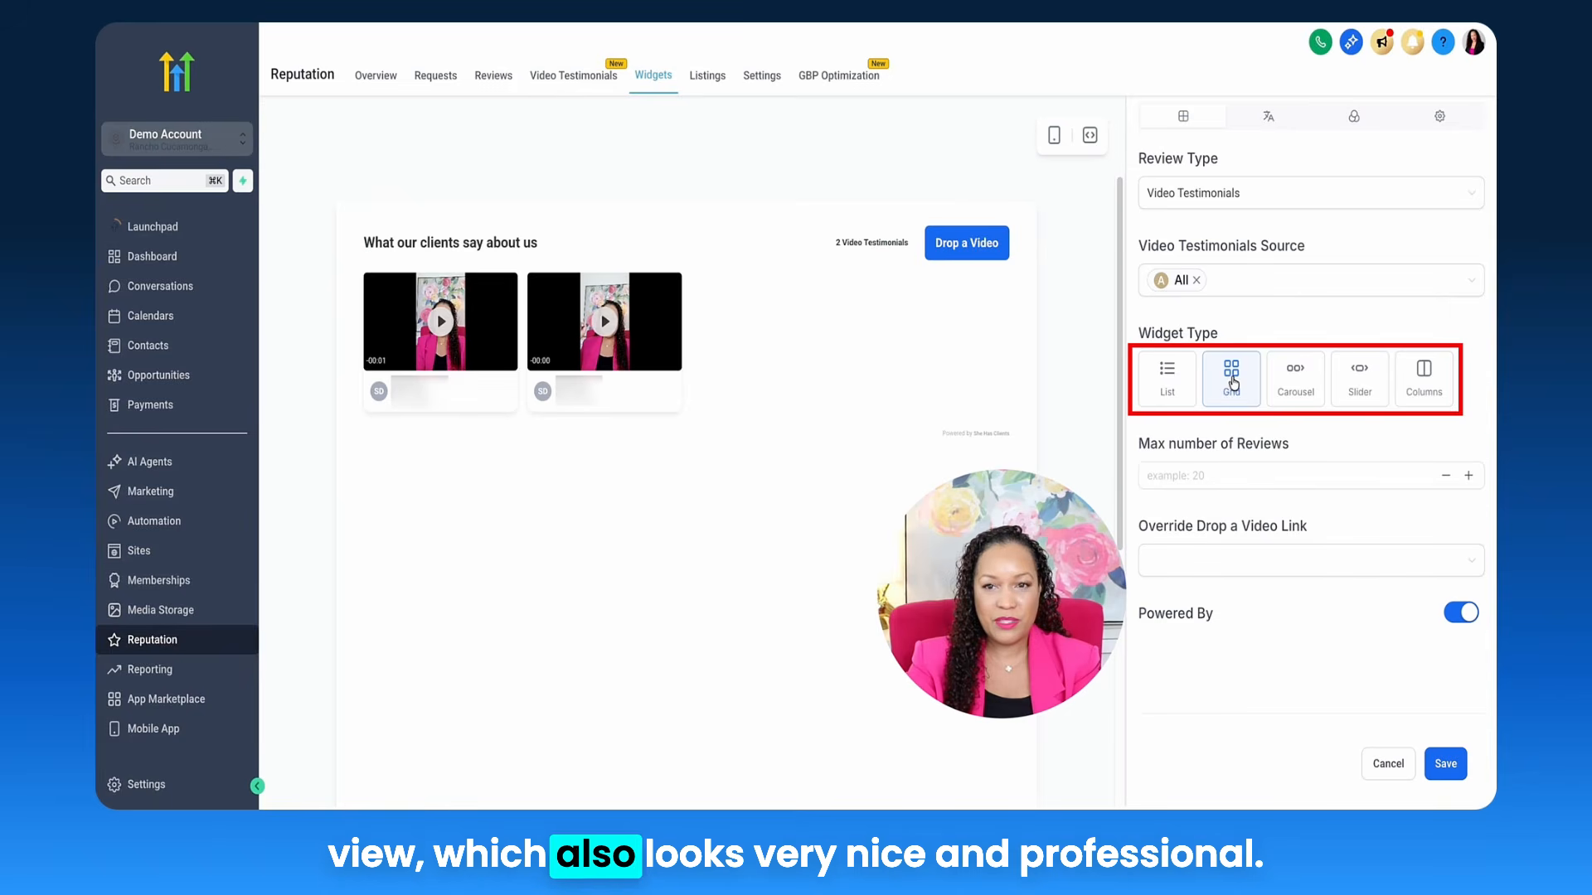
click(1288, 385)
click(1331, 381)
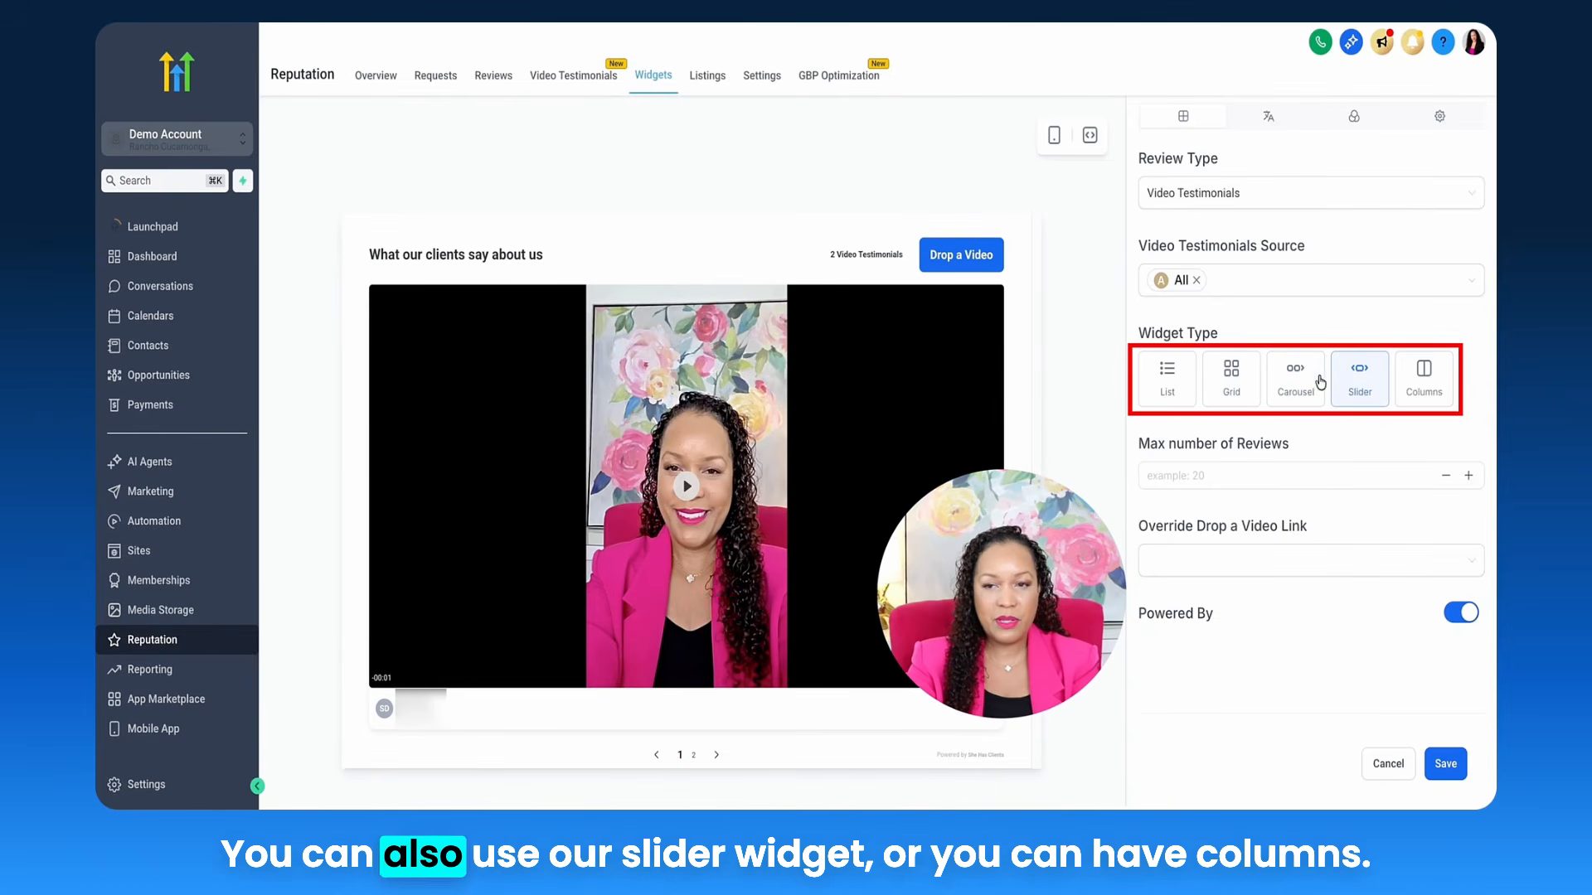
click(1415, 380)
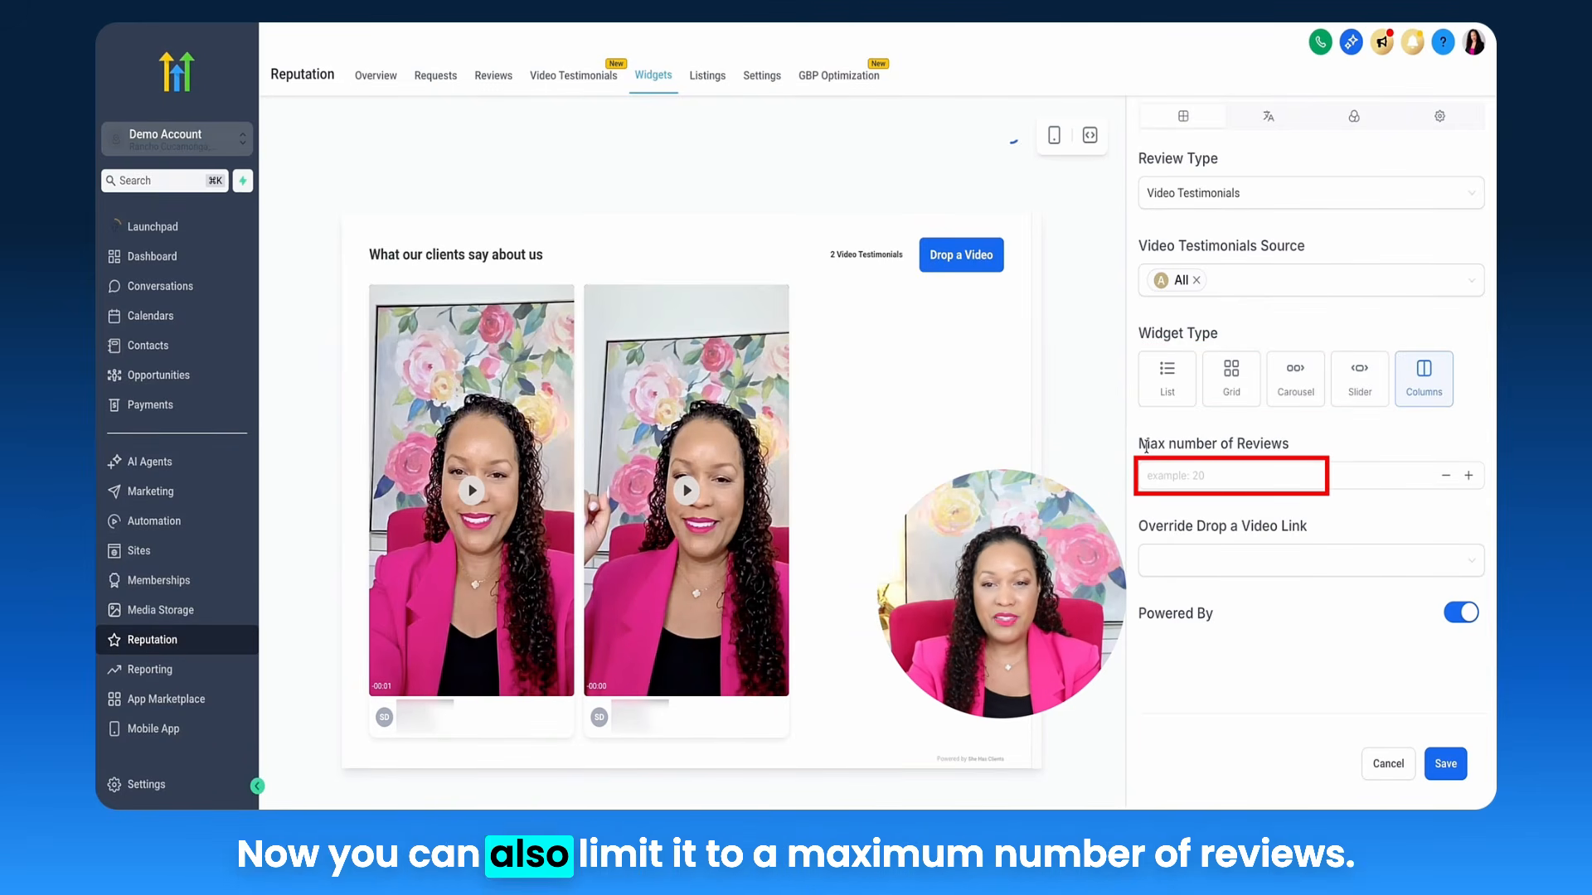
Step: Cap the widget at 20 reviews and turn off the Powered By credit
click(1161, 475)
text(20)
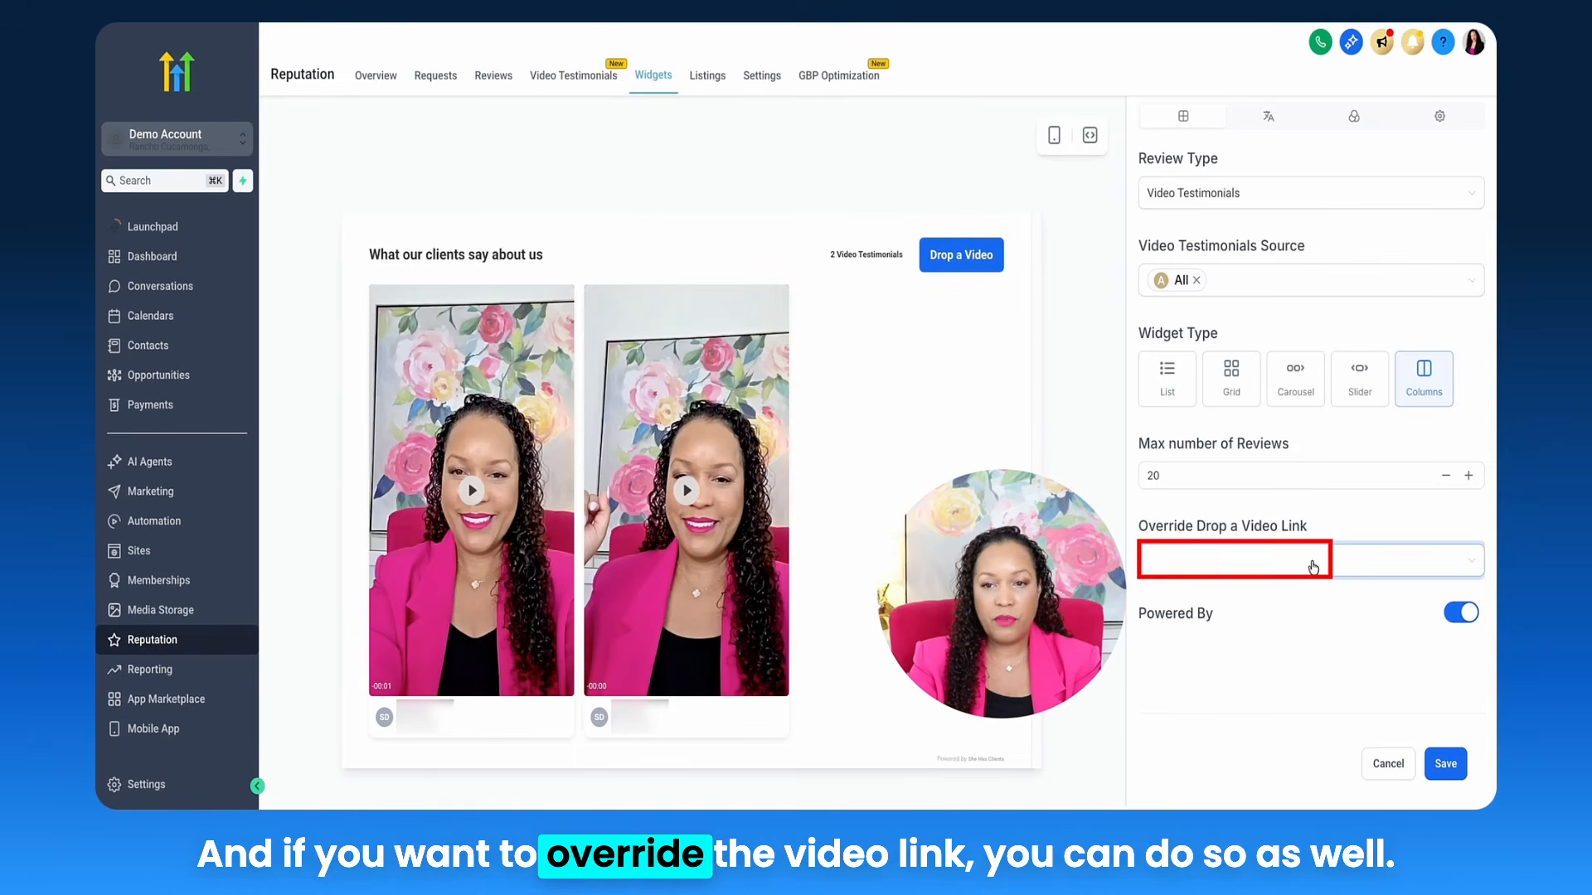
click(1377, 528)
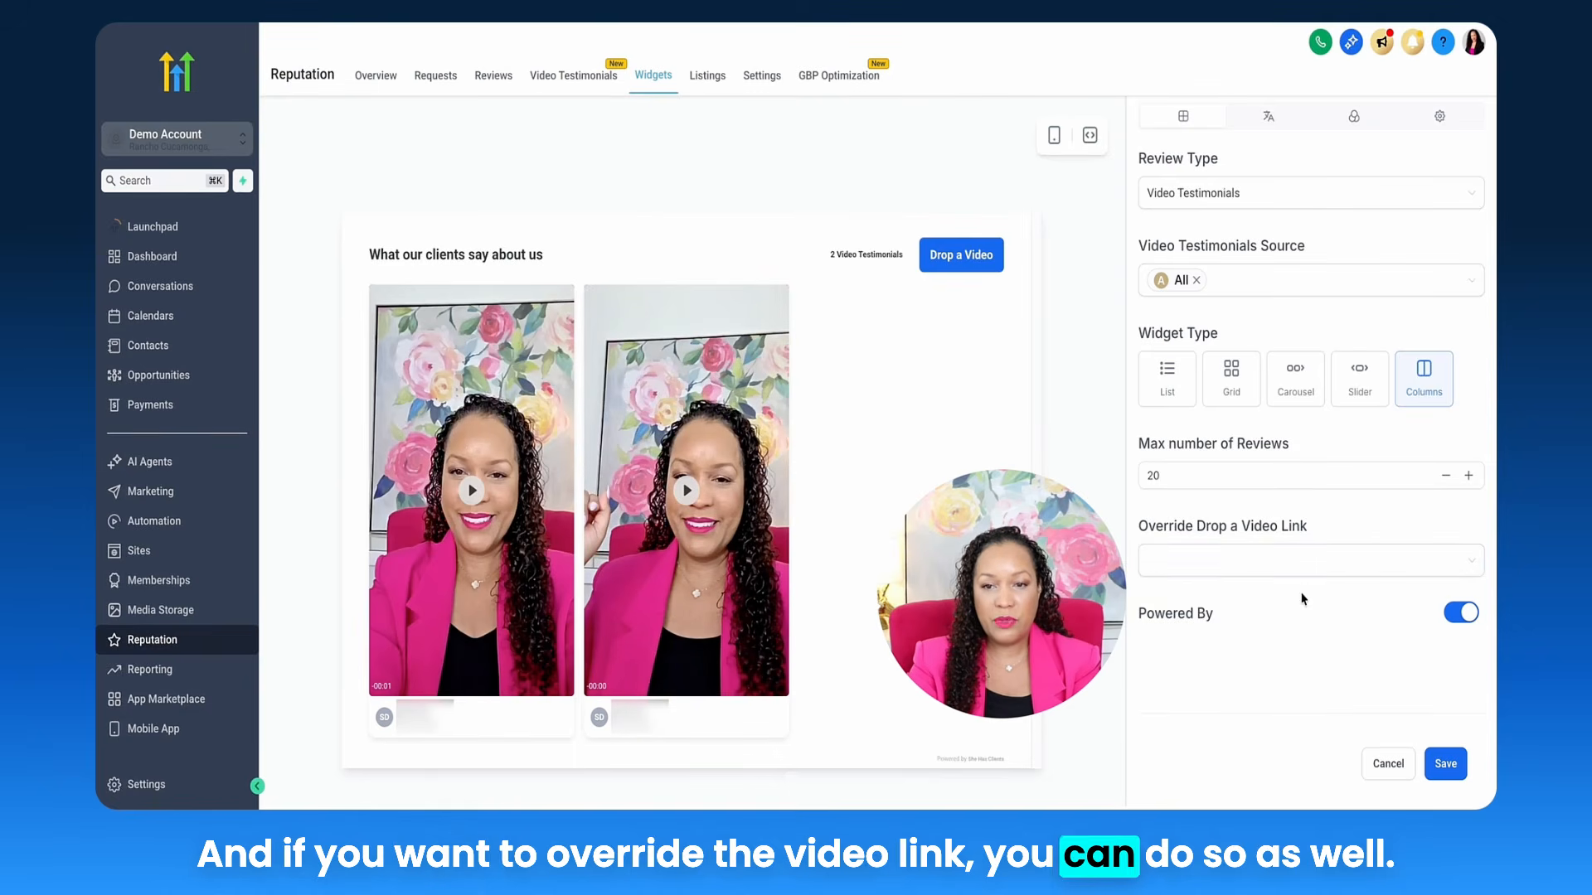
click(1459, 613)
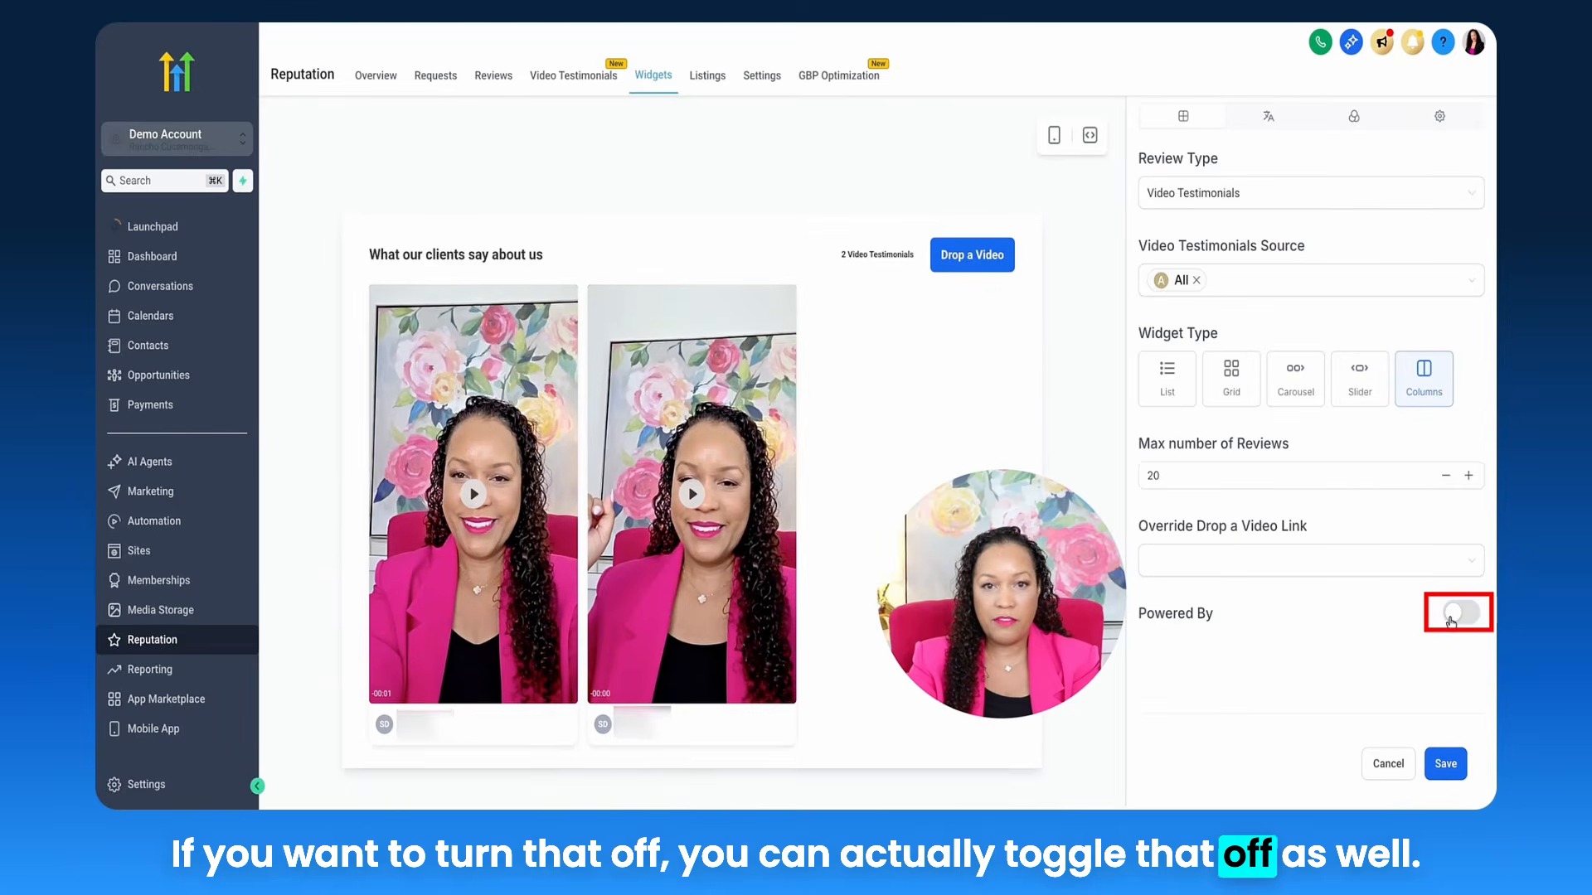
Step: Save the widget as default under the name 'Reviews' and preview its saved card
click(1446, 764)
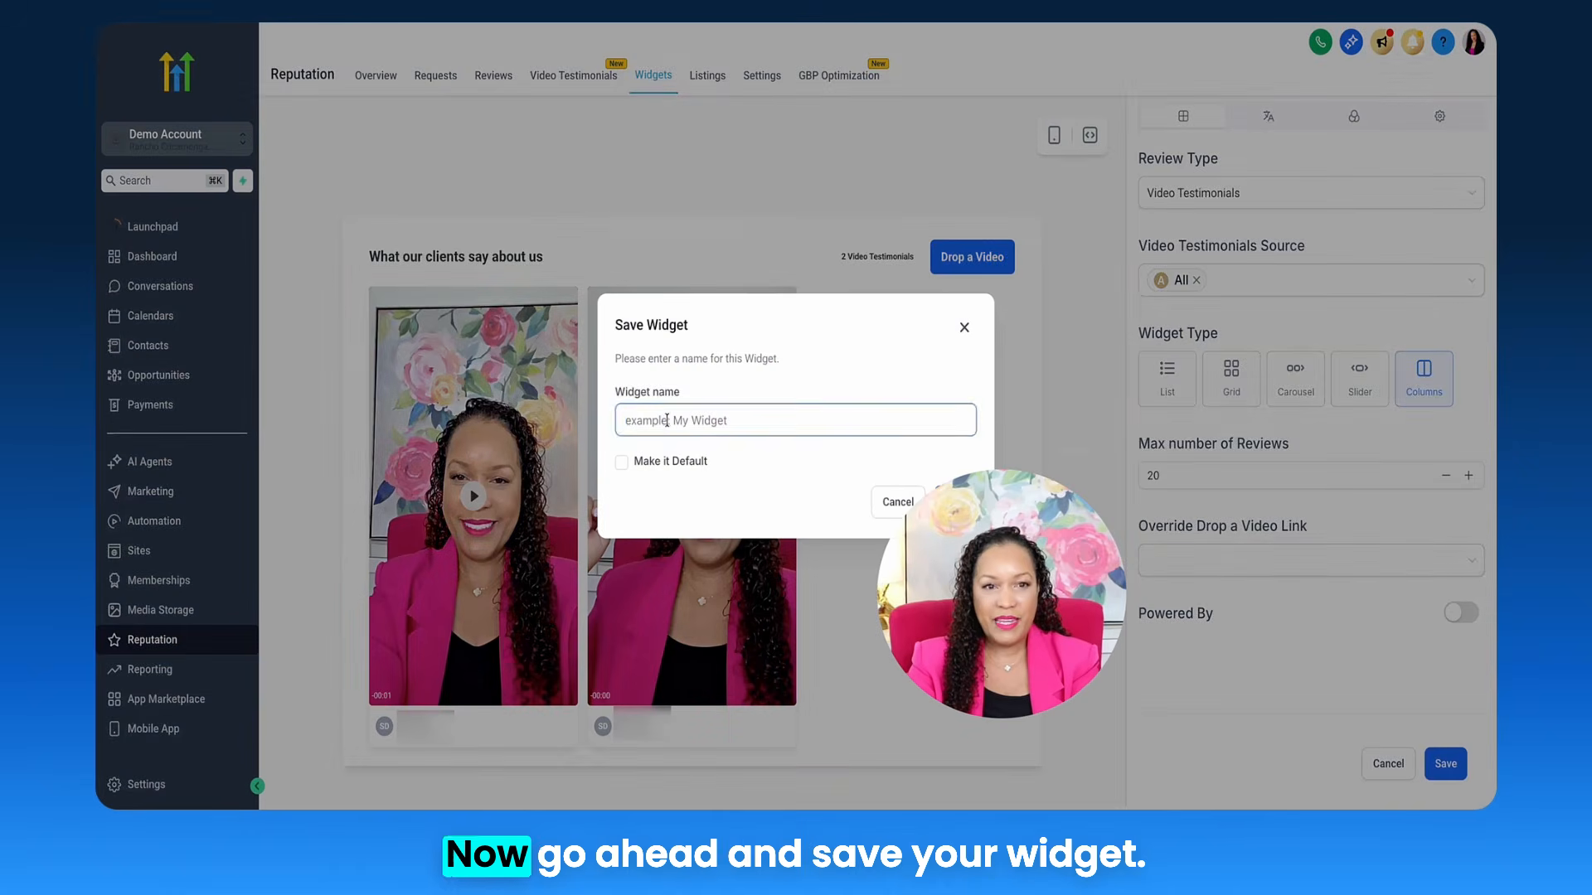
text(Reviews)
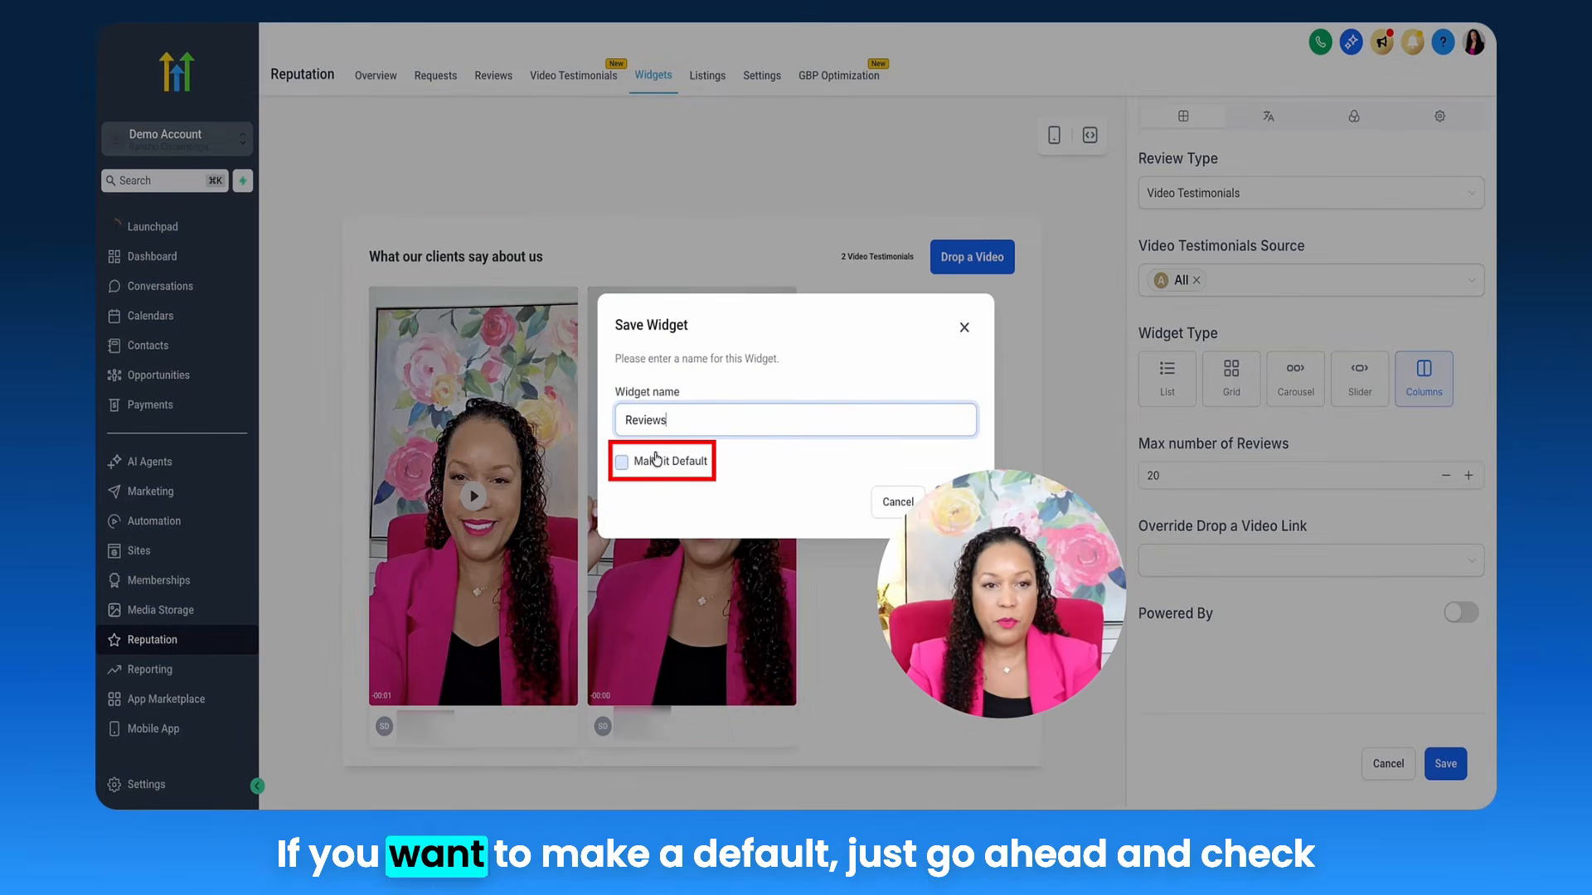
click(620, 462)
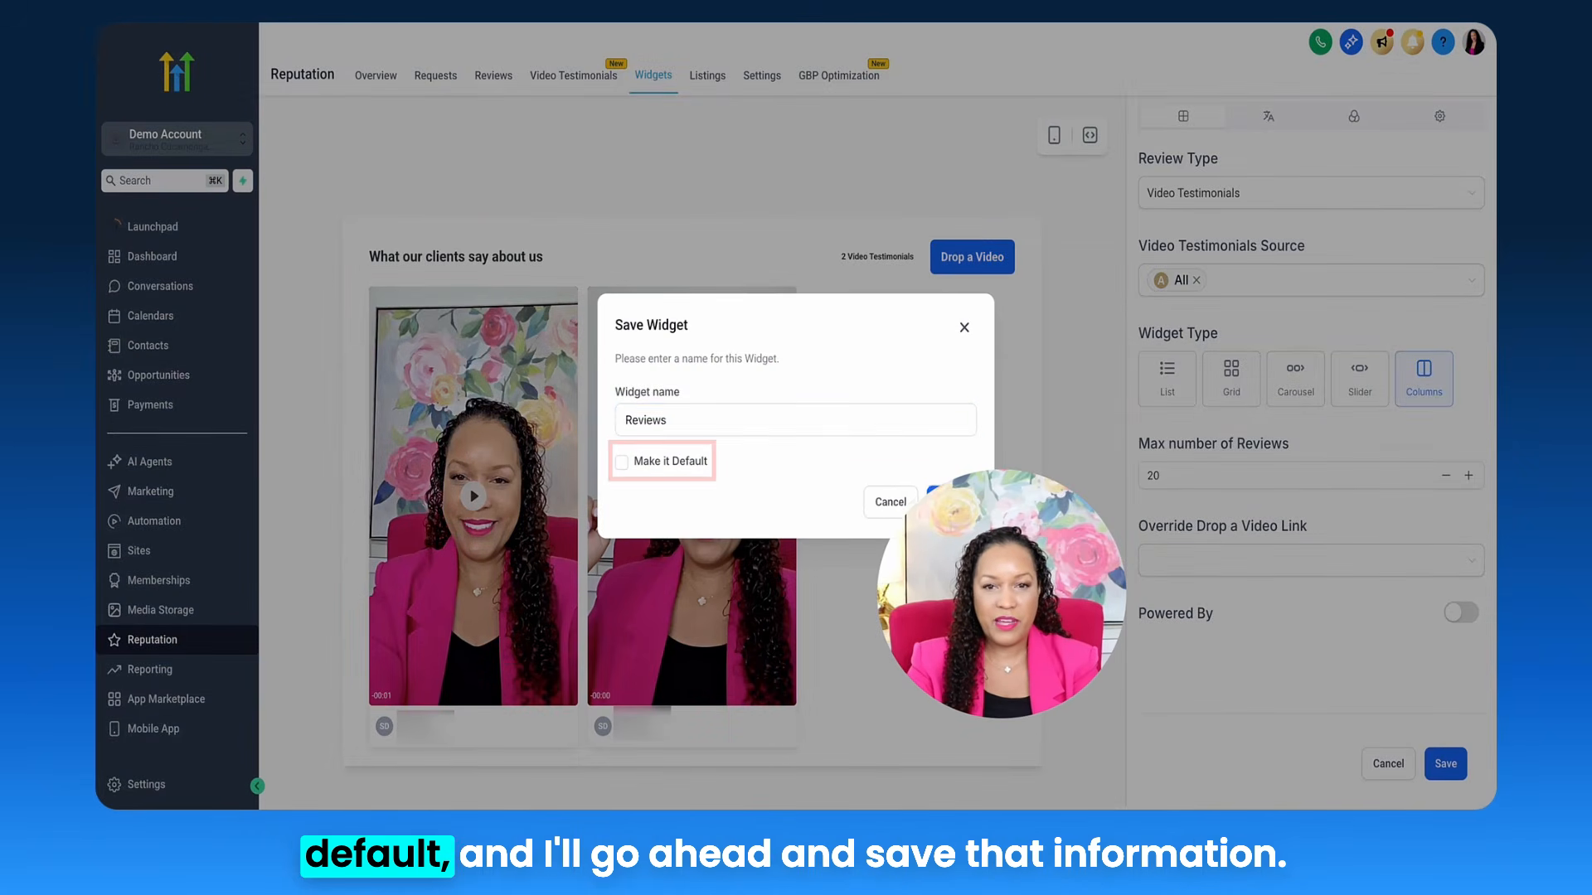
click(953, 501)
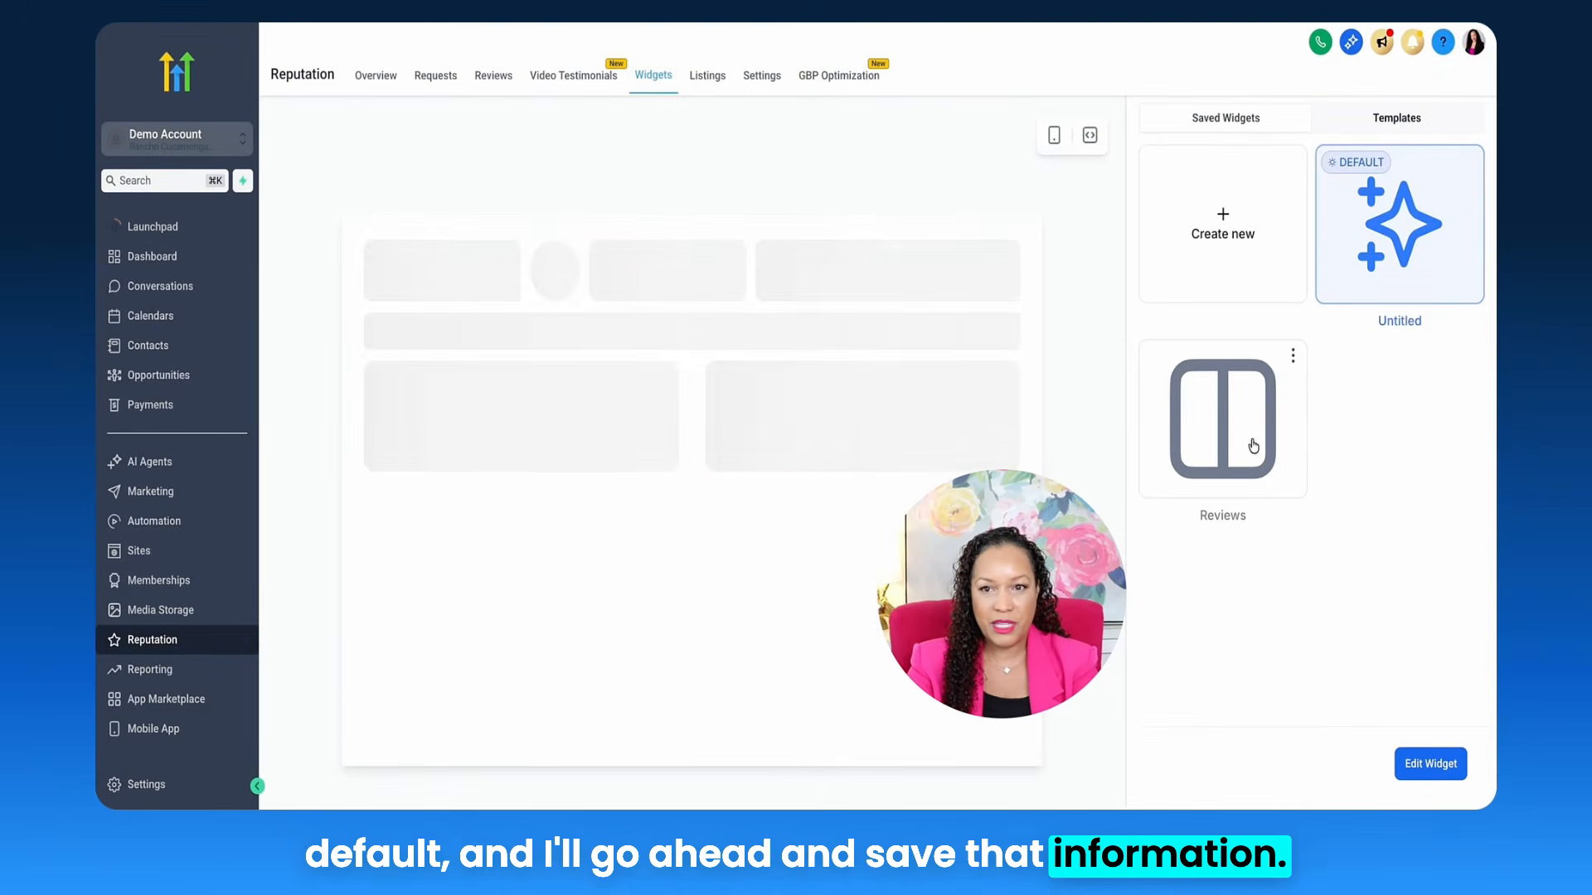
click(1228, 443)
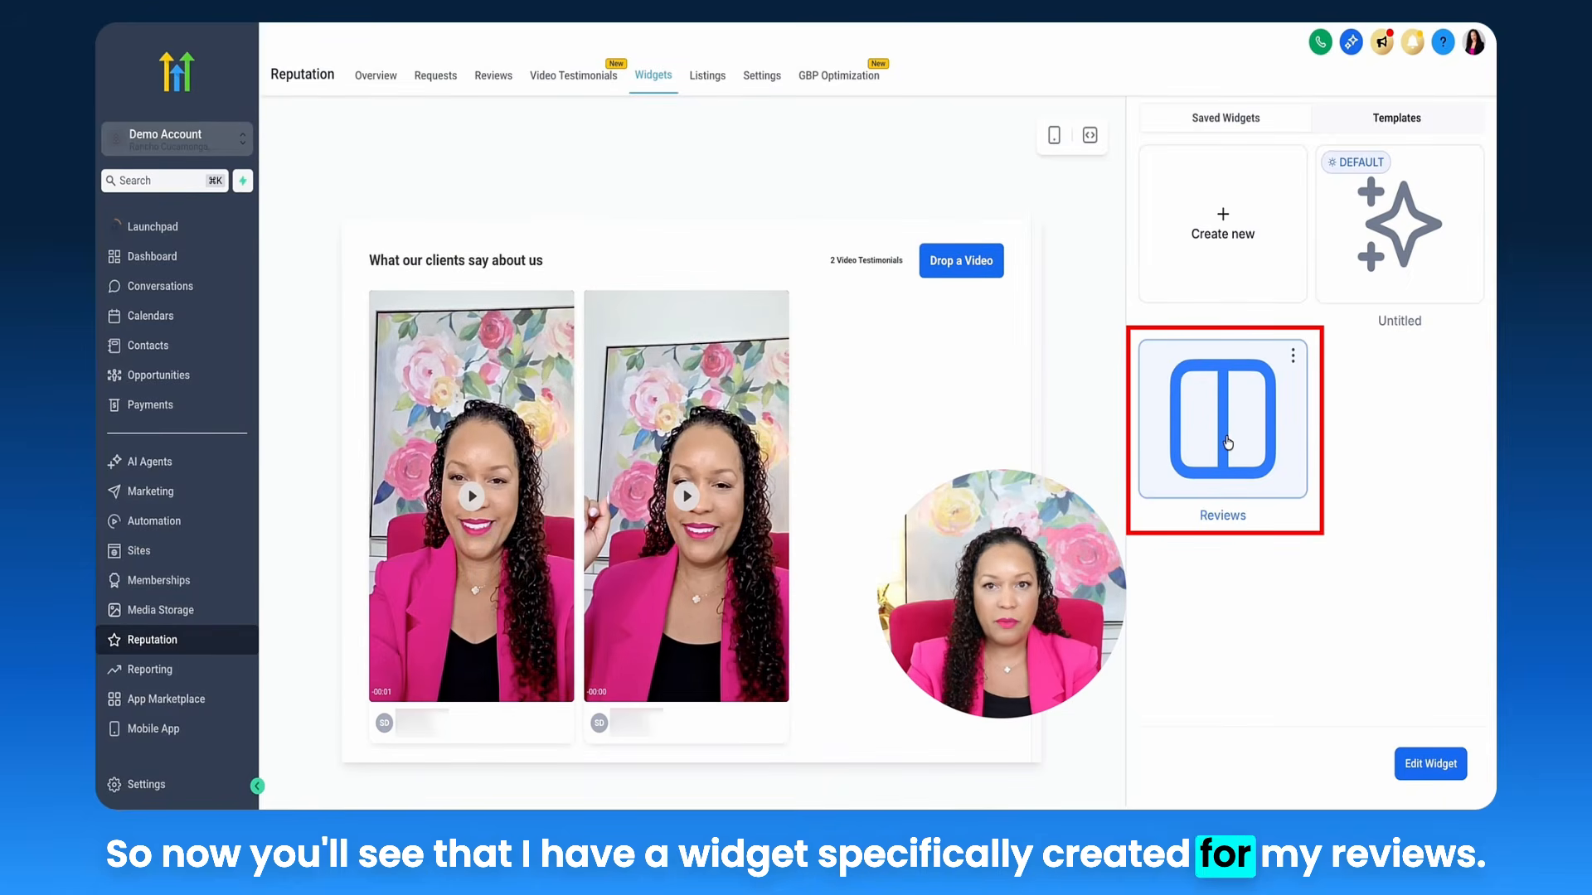
Step: Look over Review Template 9, then show the Reviews widget's embed code from Saved Widgets
click(1396, 118)
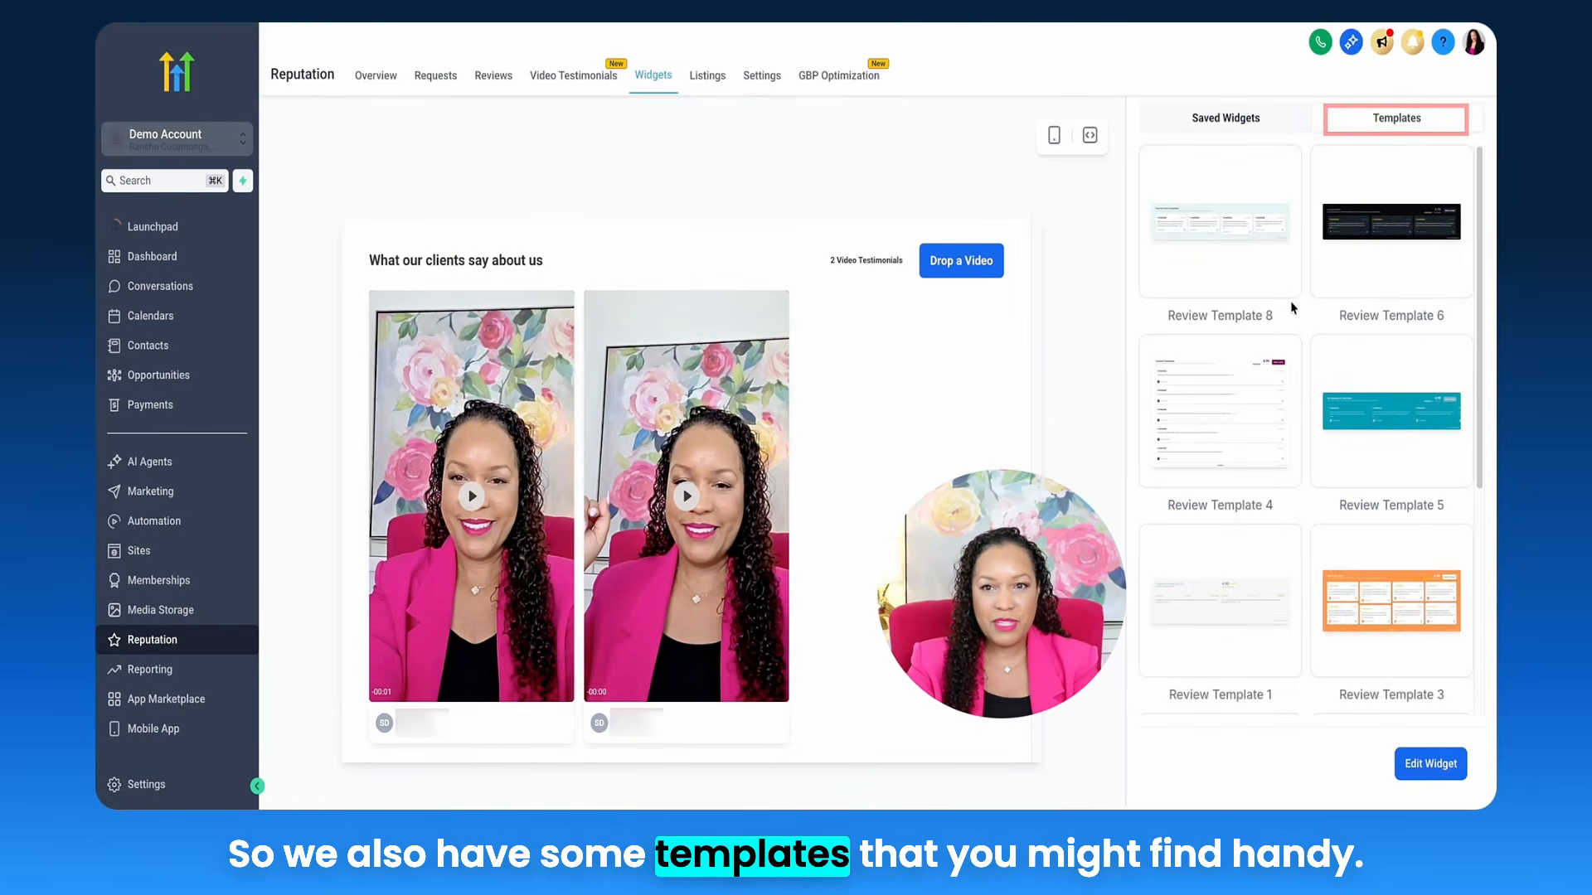
scroll(1296, 462, down, 4)
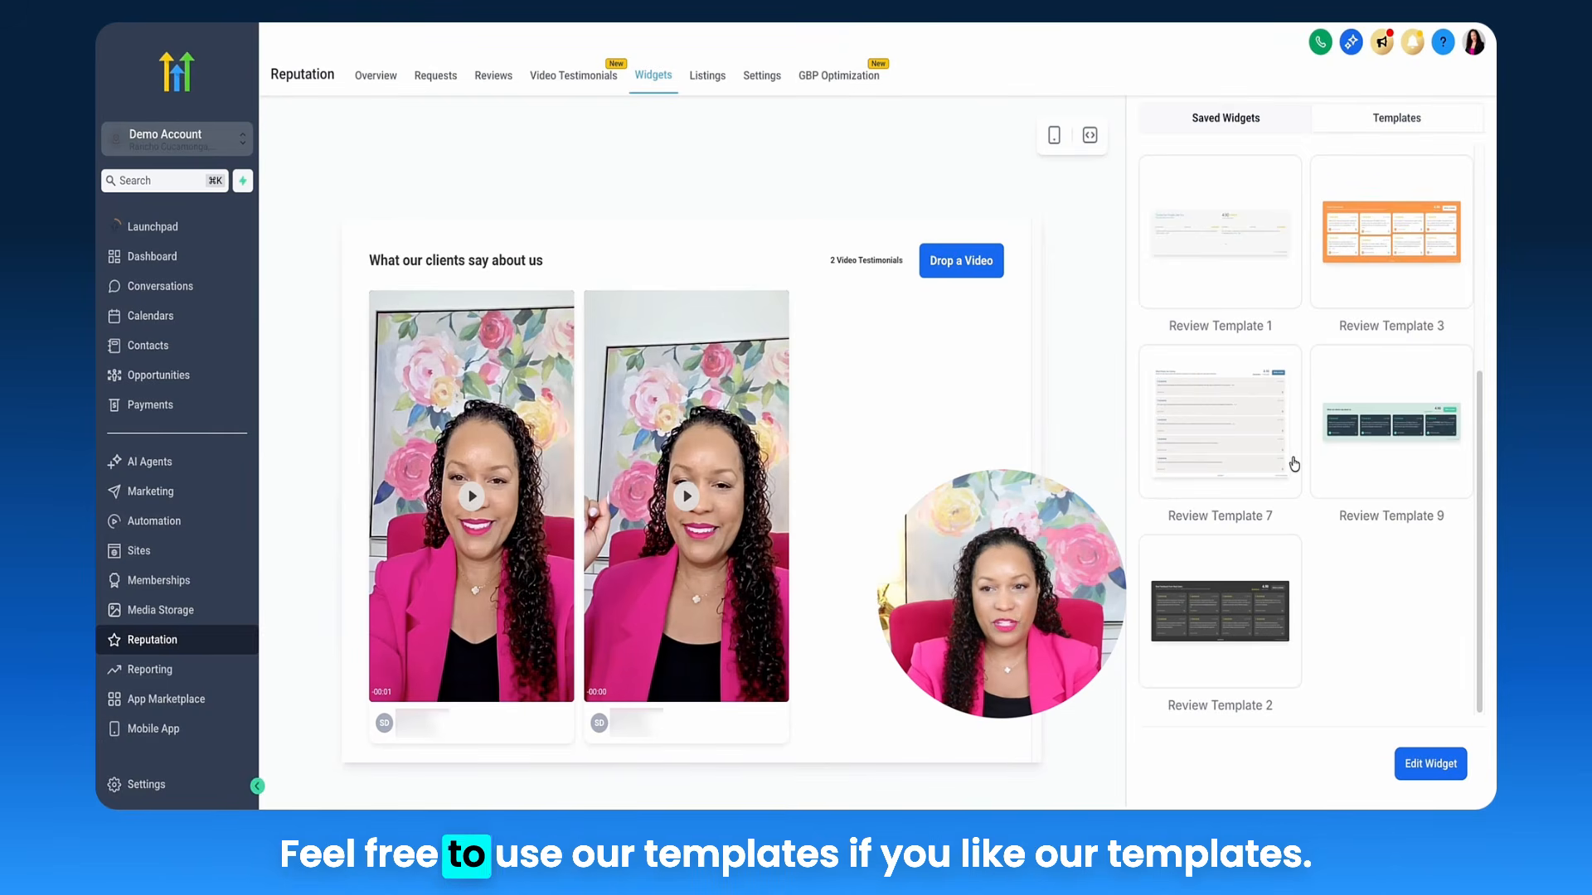
click(1358, 400)
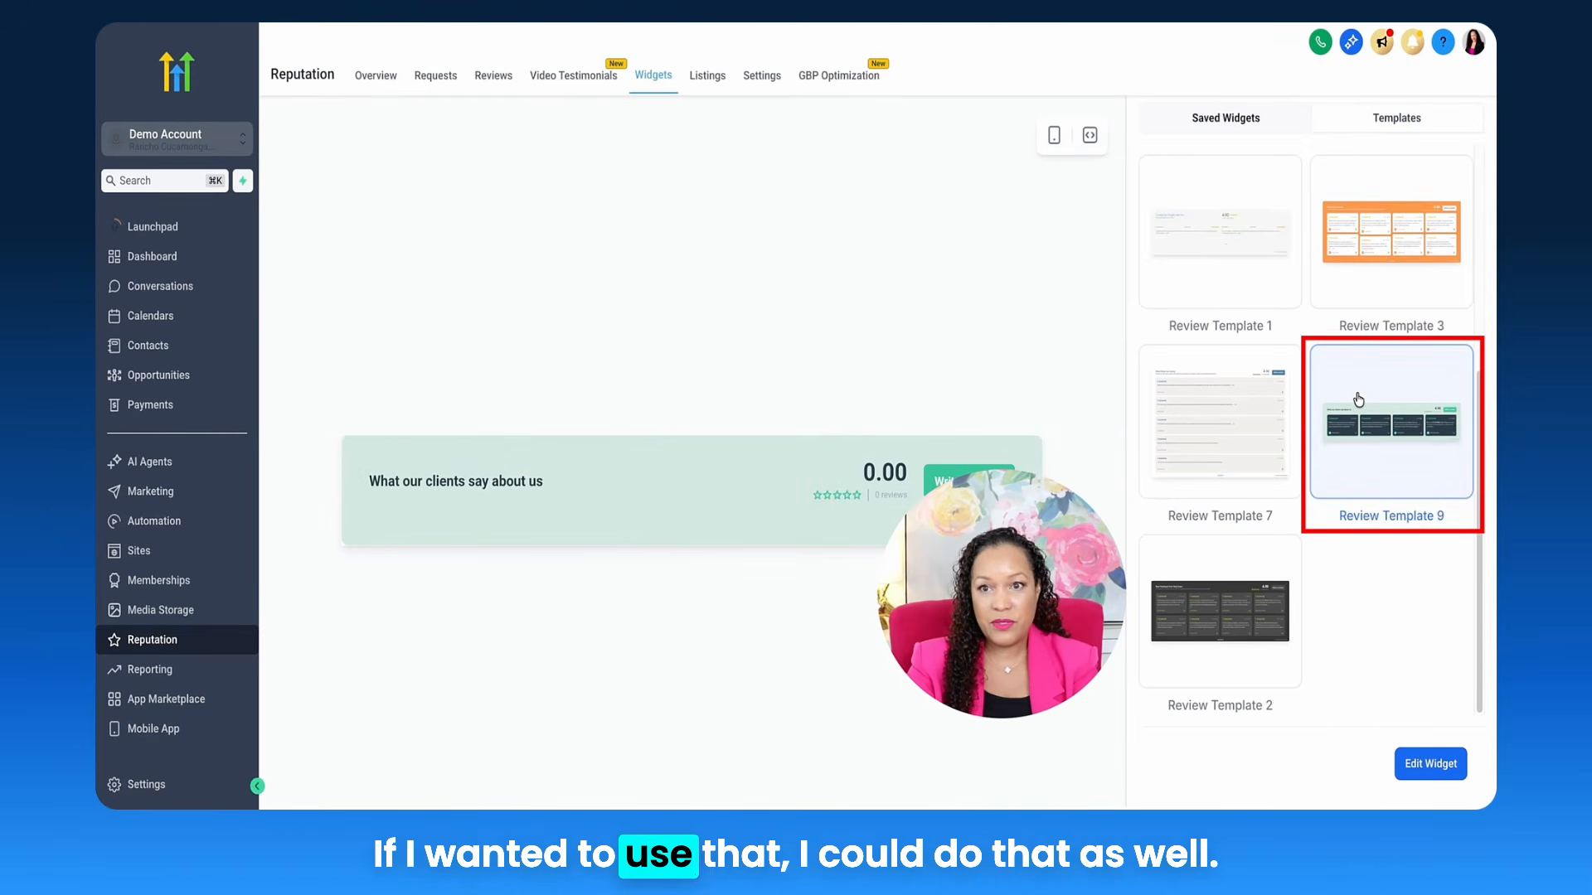
click(1246, 133)
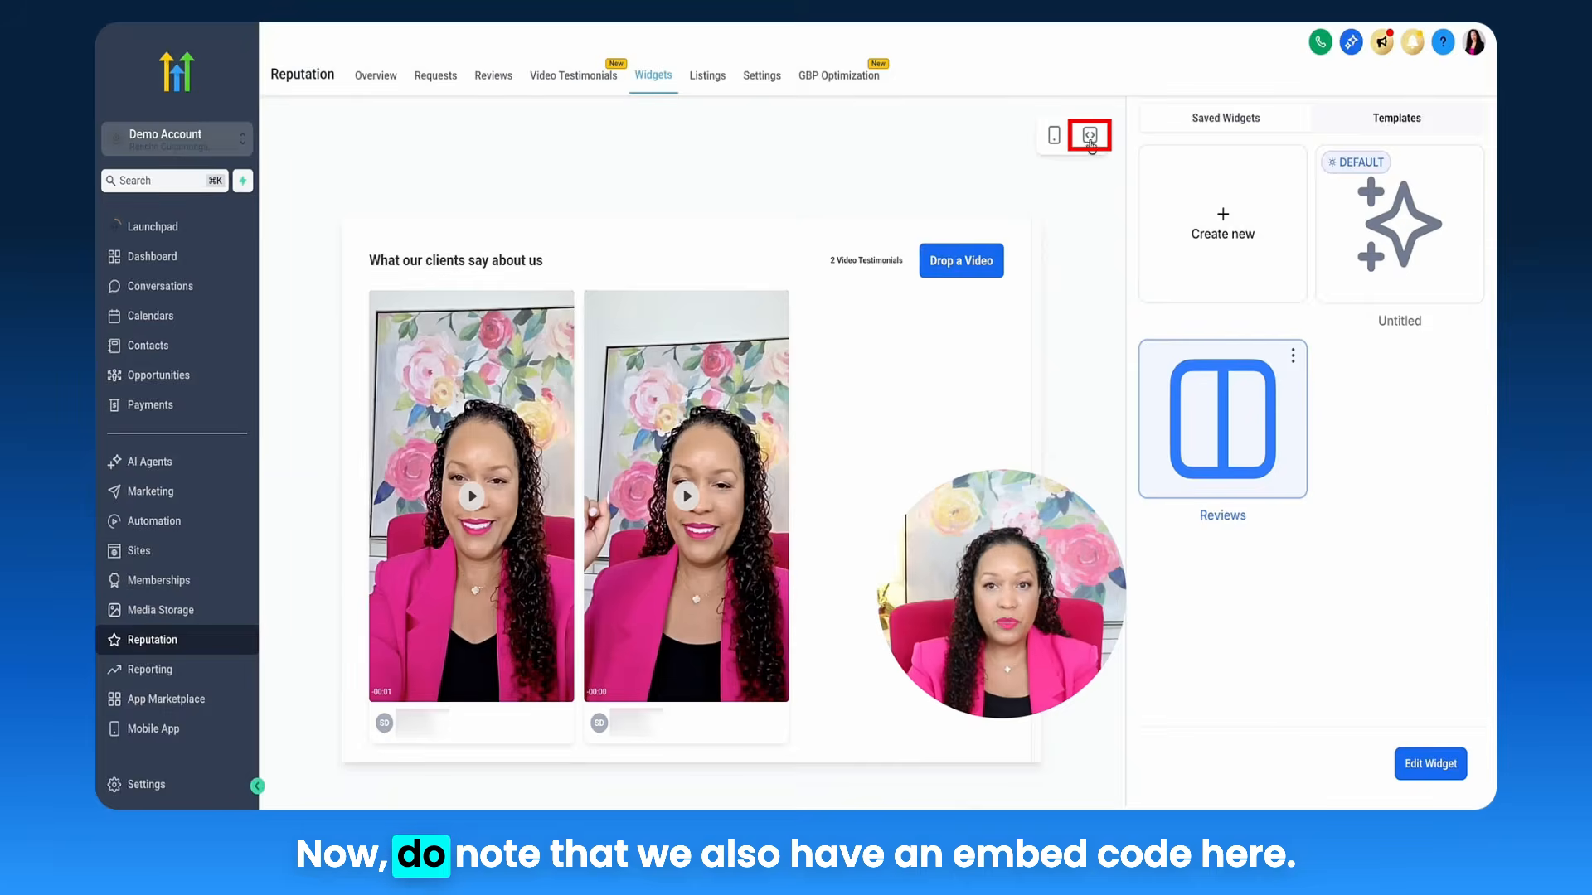
click(1090, 136)
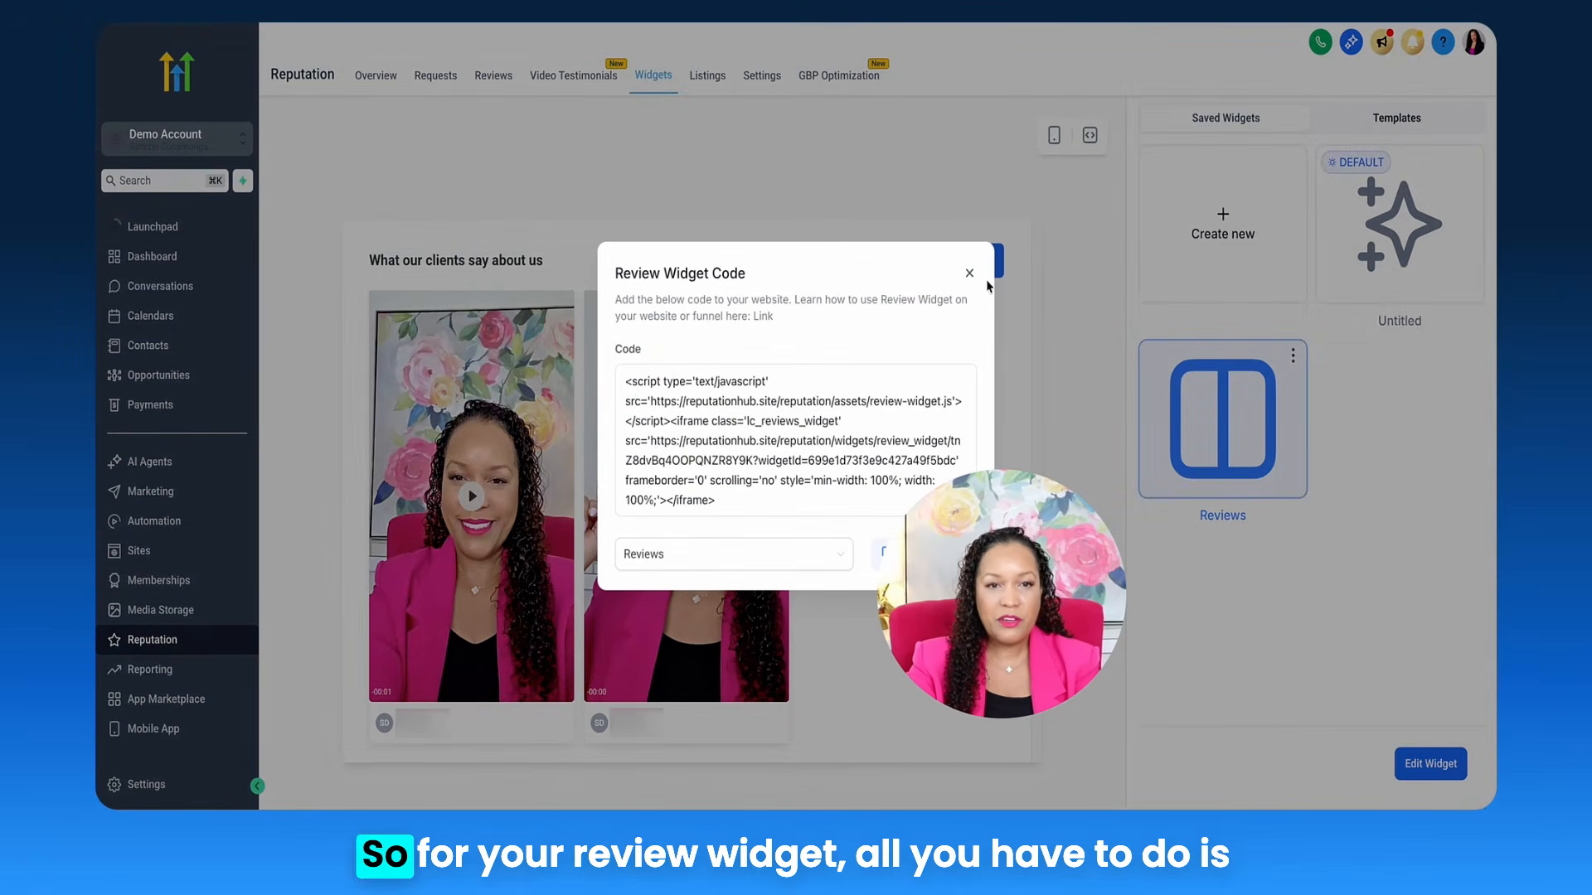